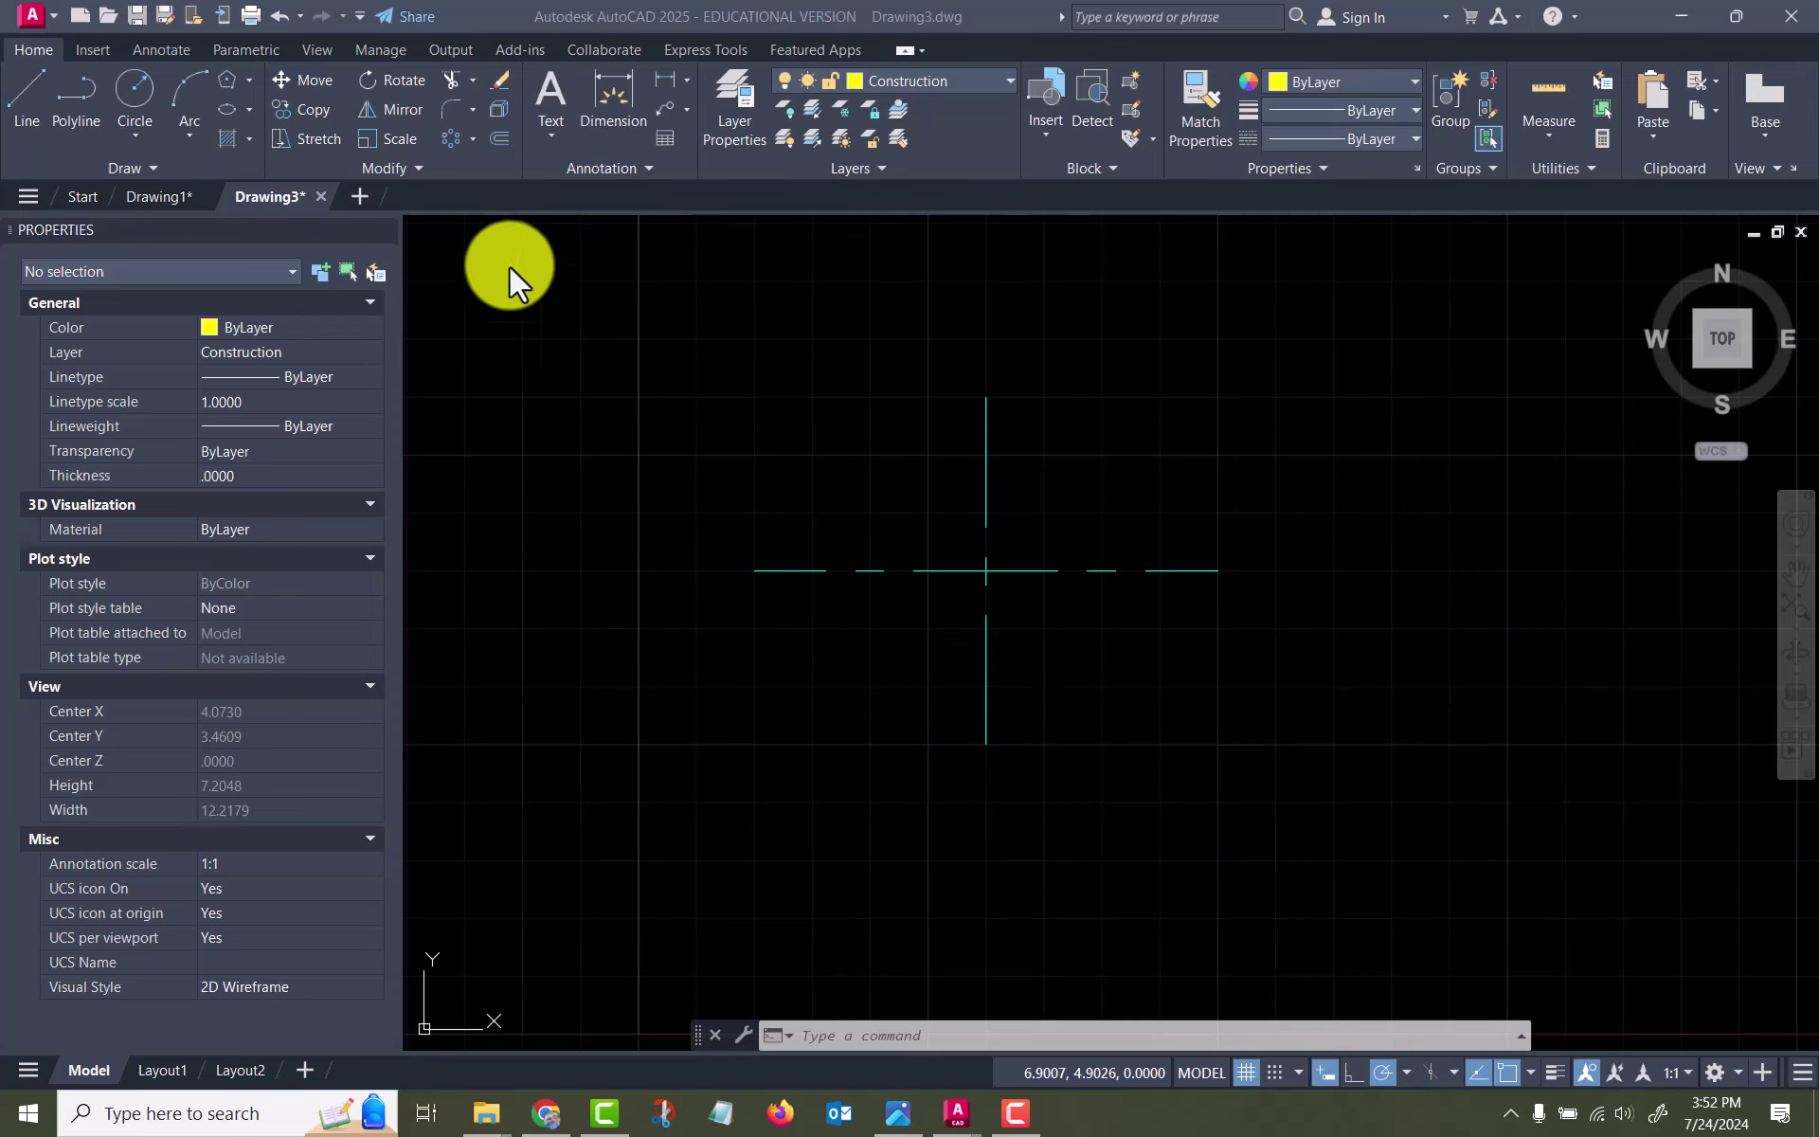
Draw a center ellipse at the centerline crossing with axis endpoint 1.5 and other-axis distance 1
left_click(246, 104)
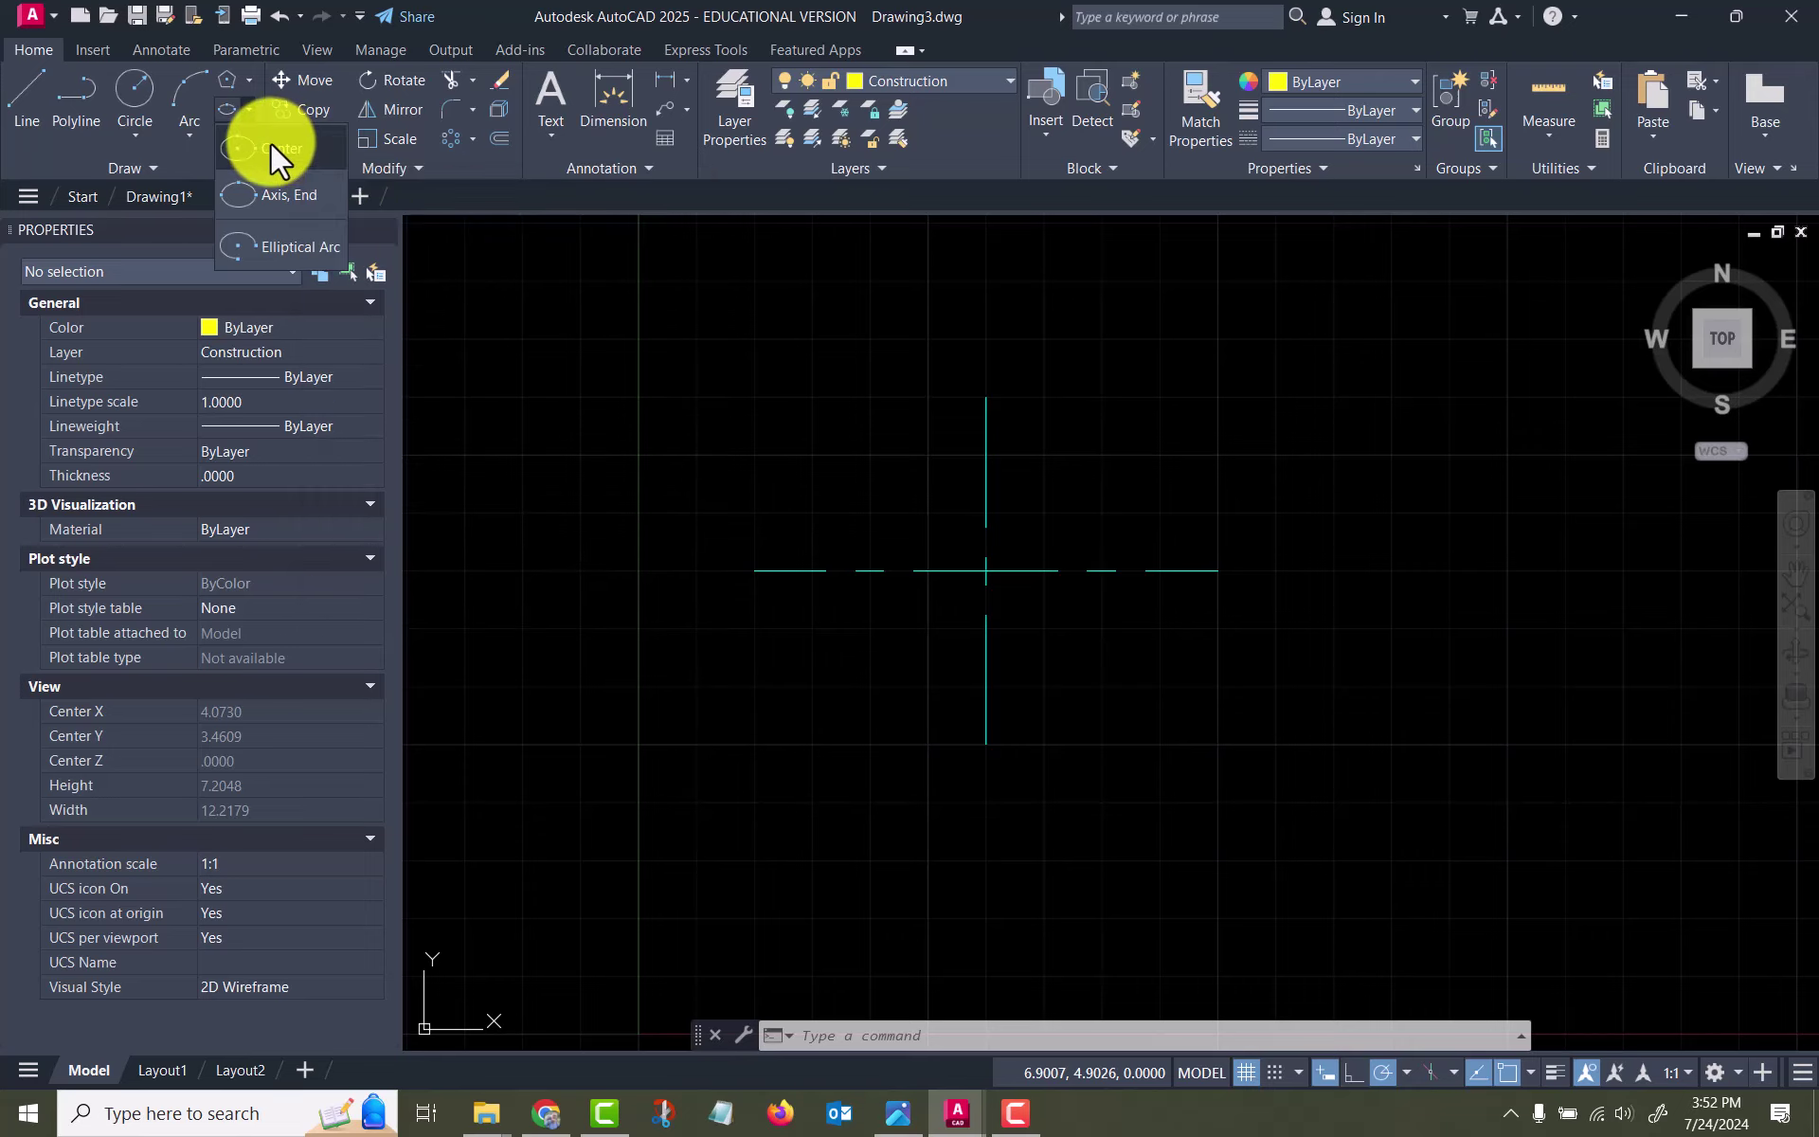
left_click(268, 150)
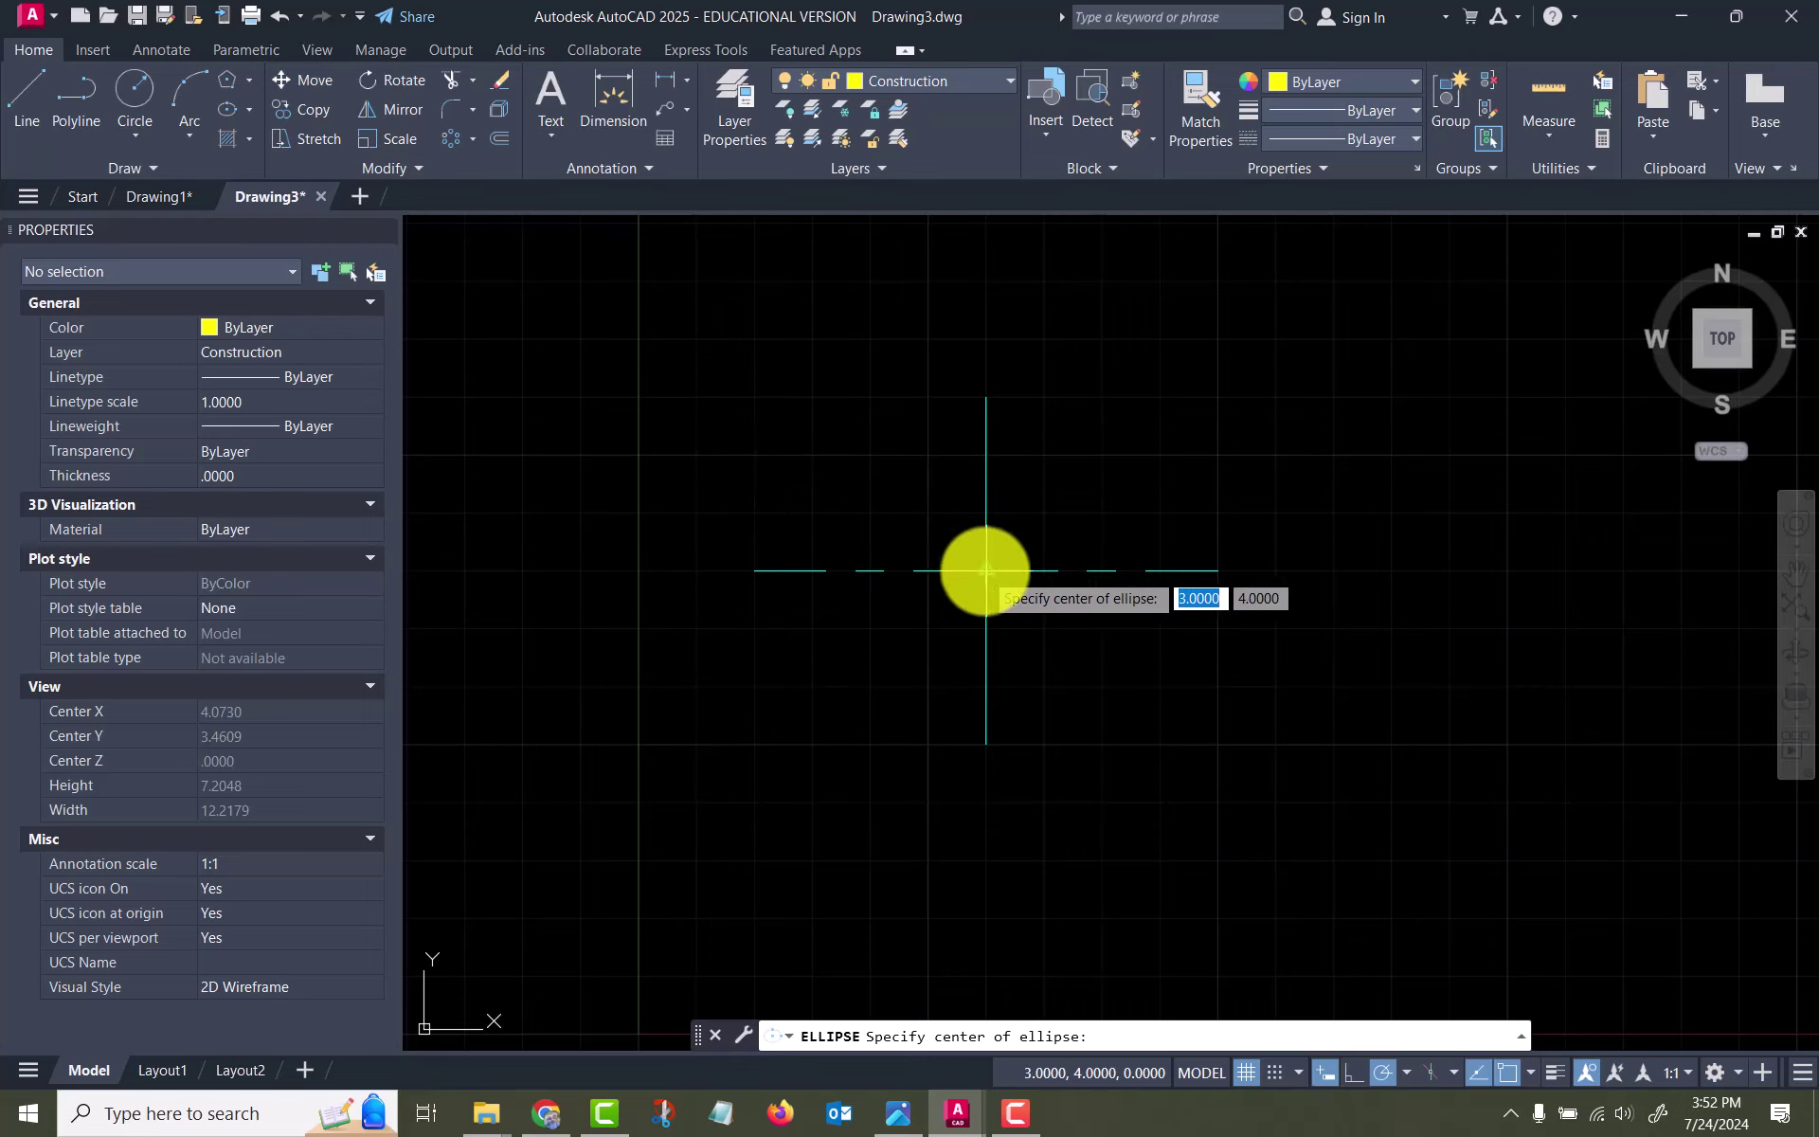
left_click(986, 571)
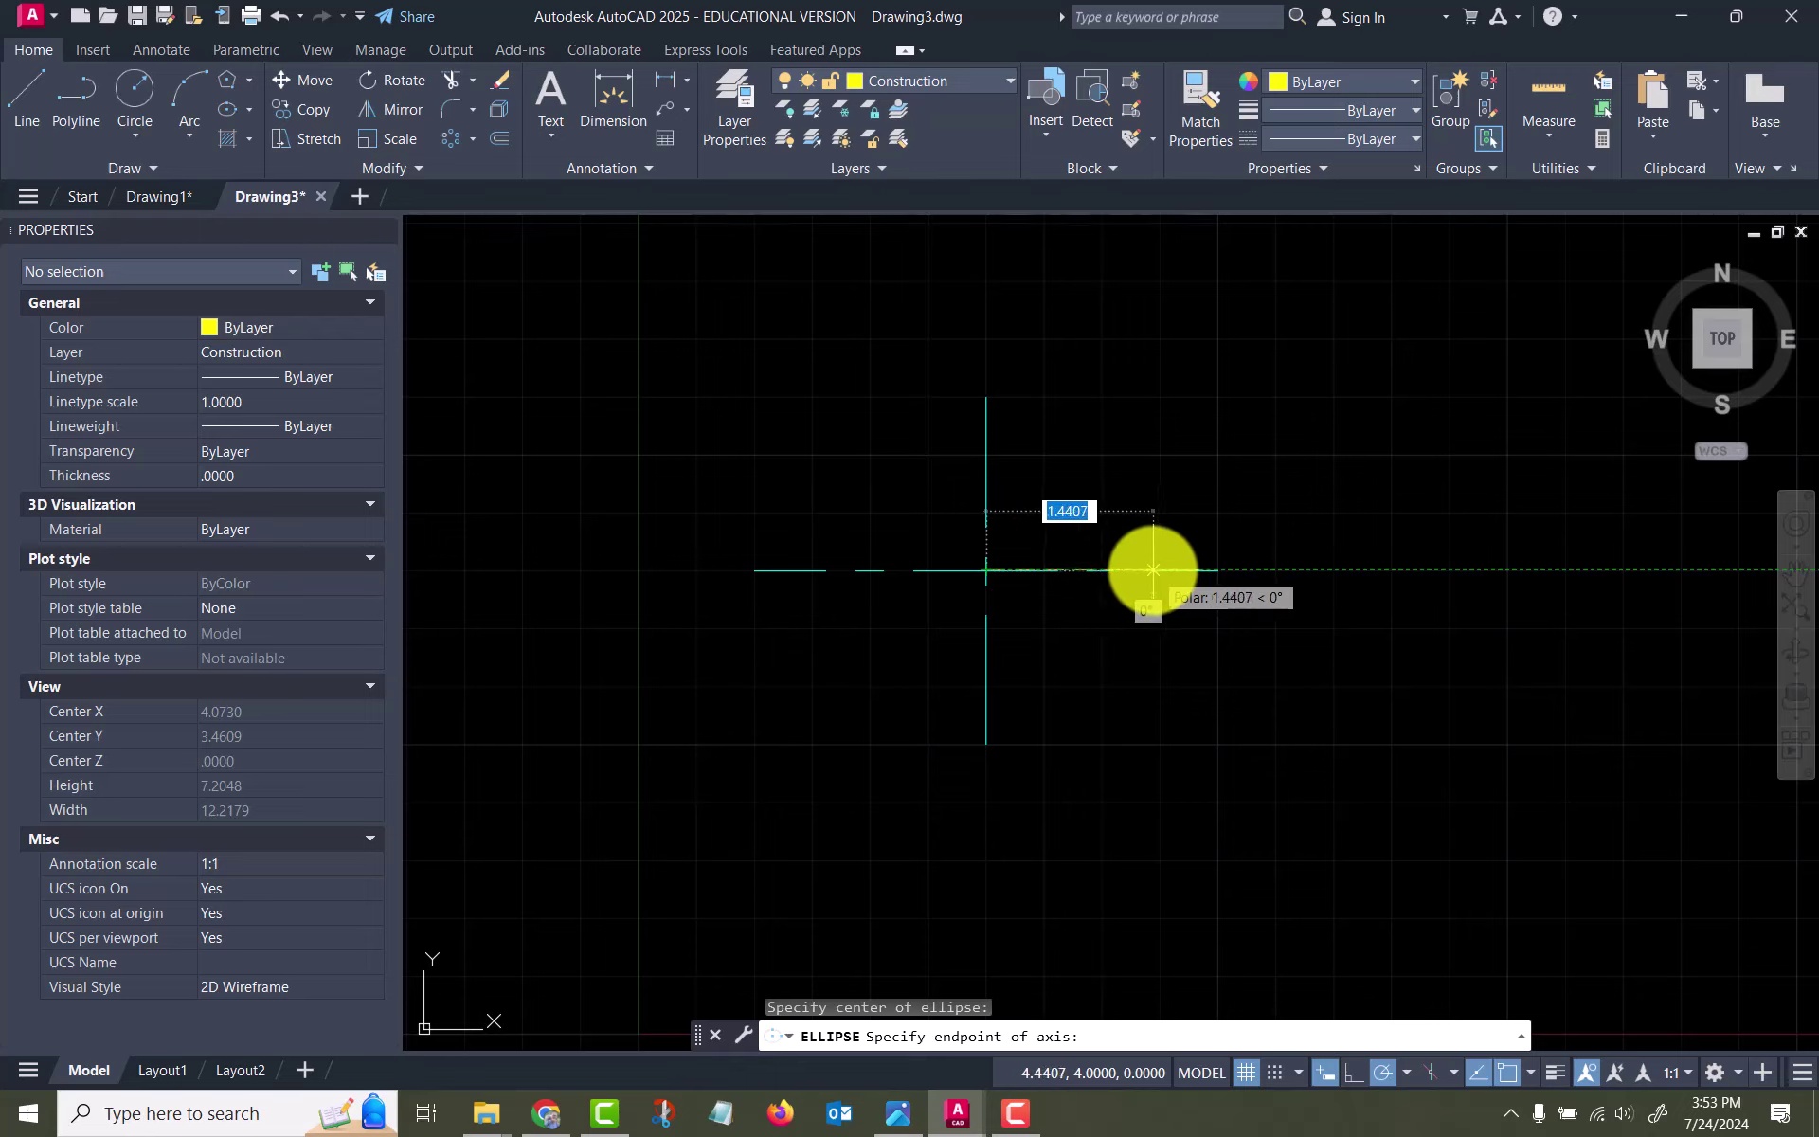
type("1.5")
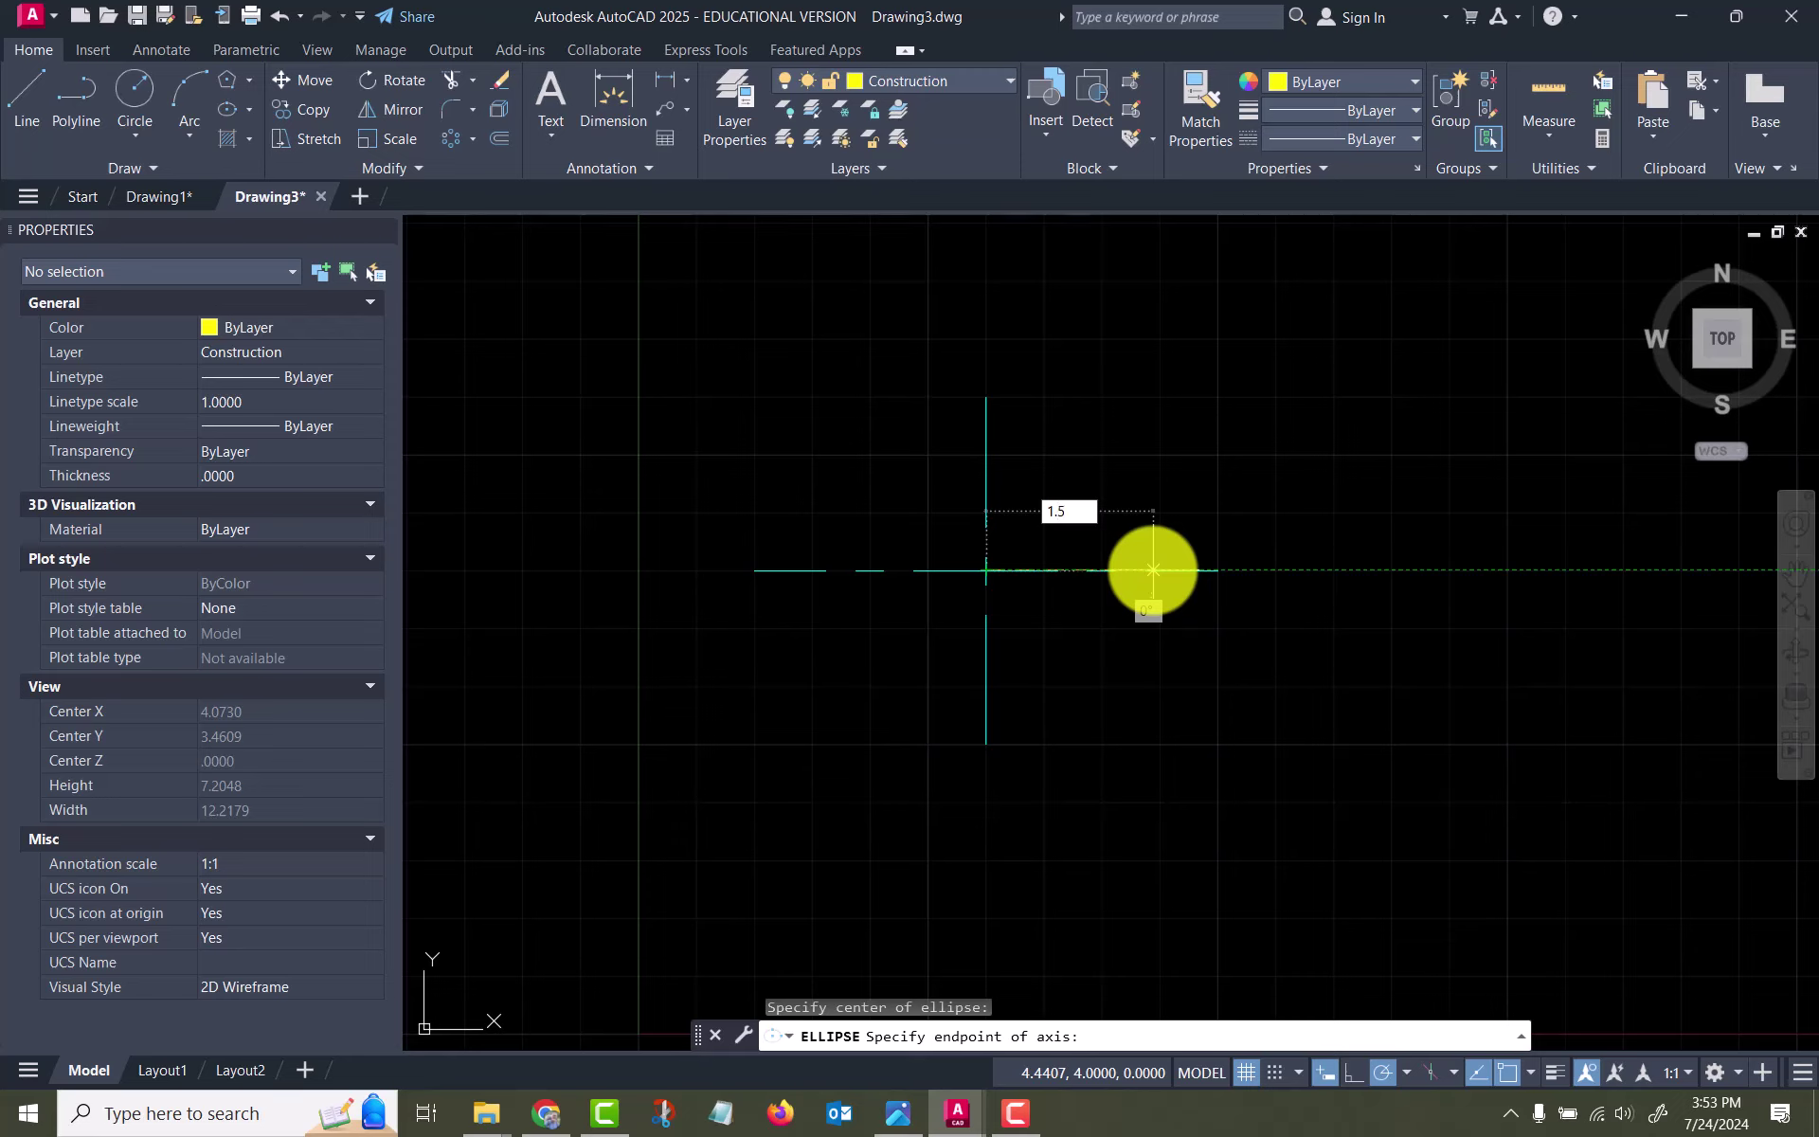
key("Return")
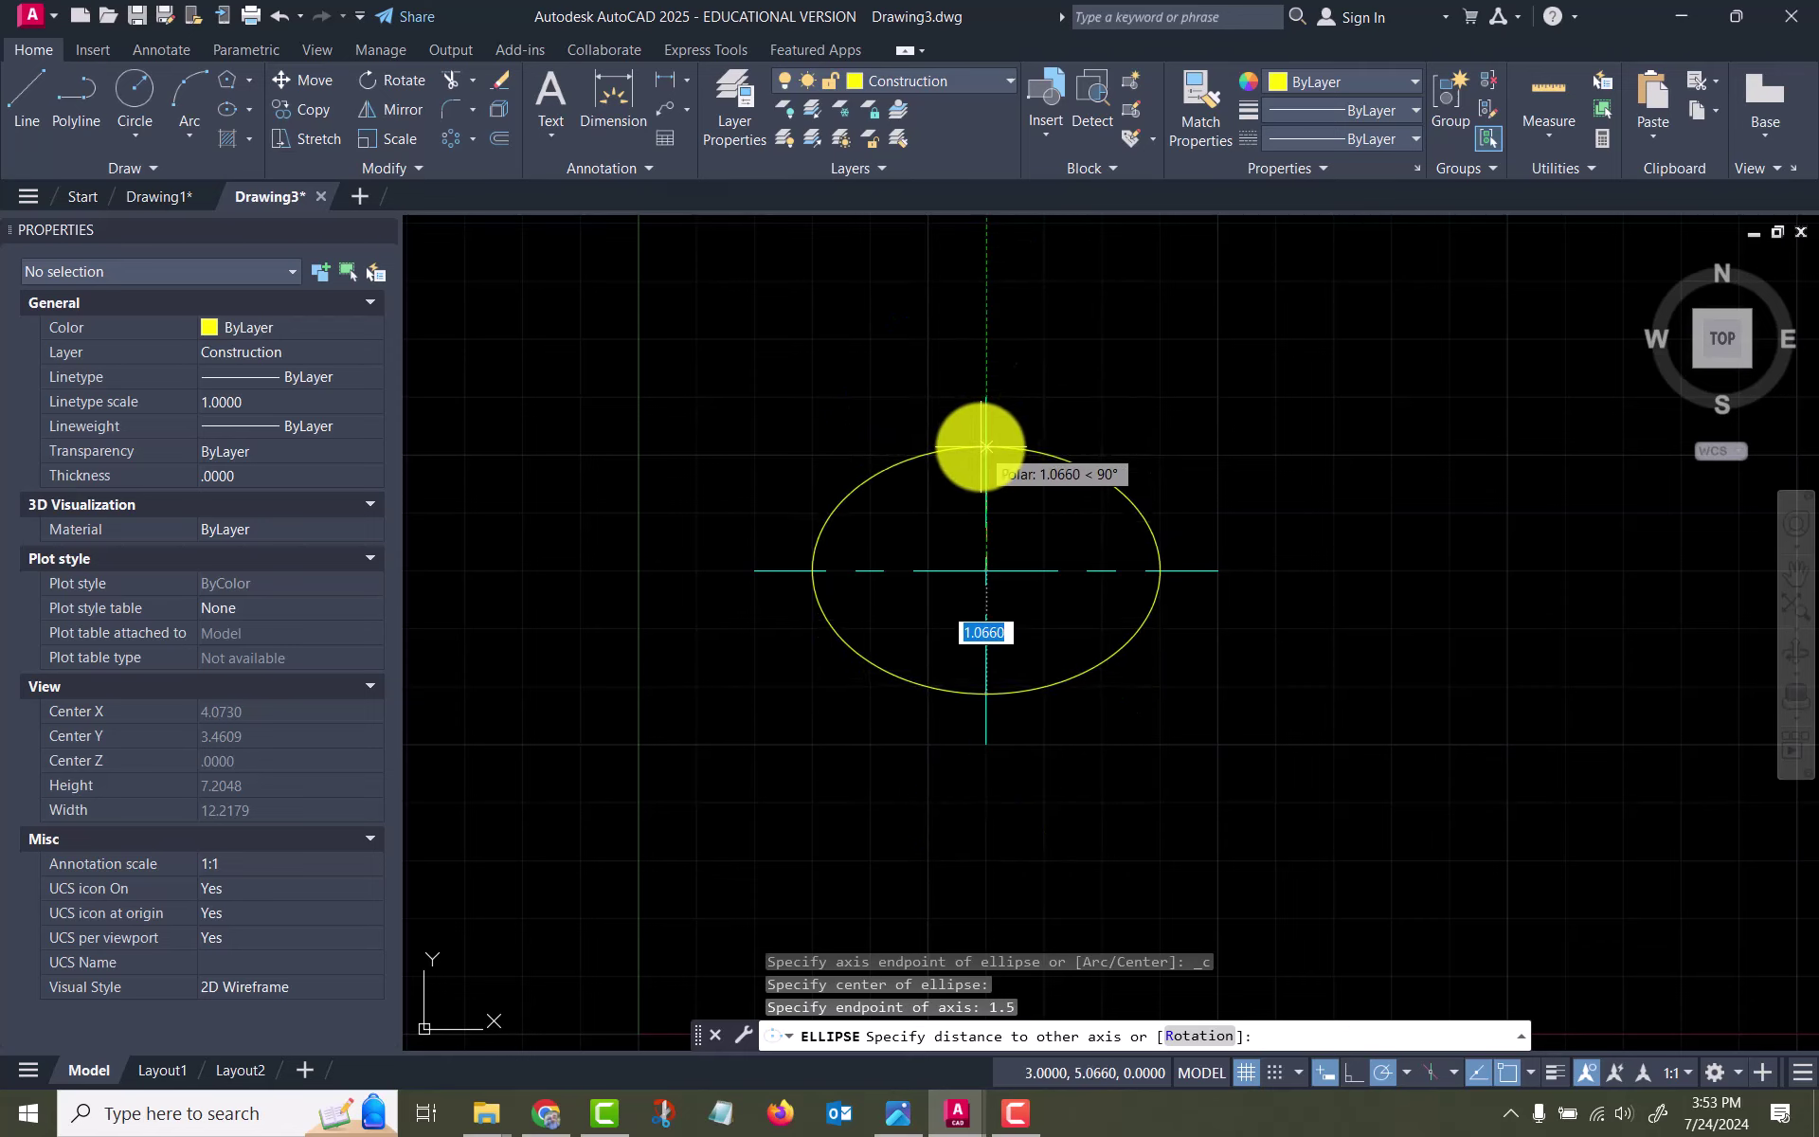
type("1")
key("Return")
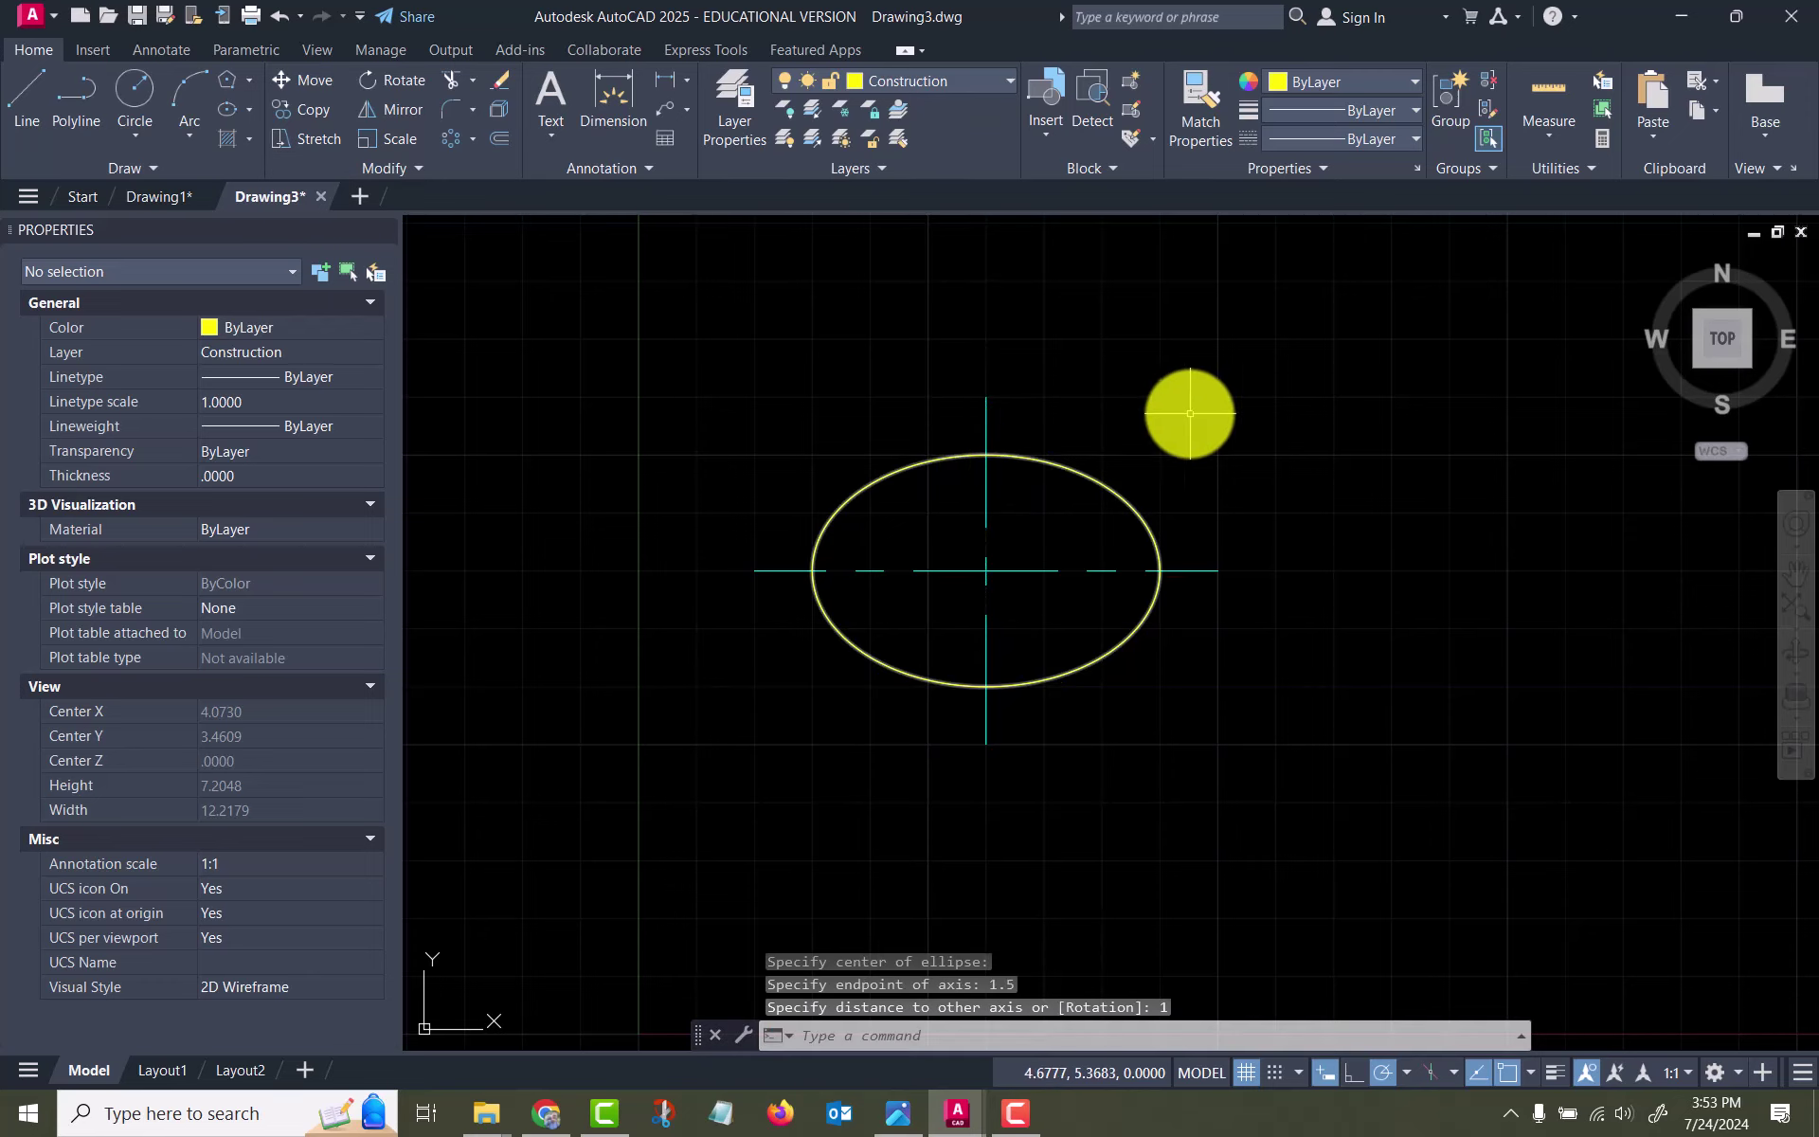
scroll(1254, 414, "up", 2)
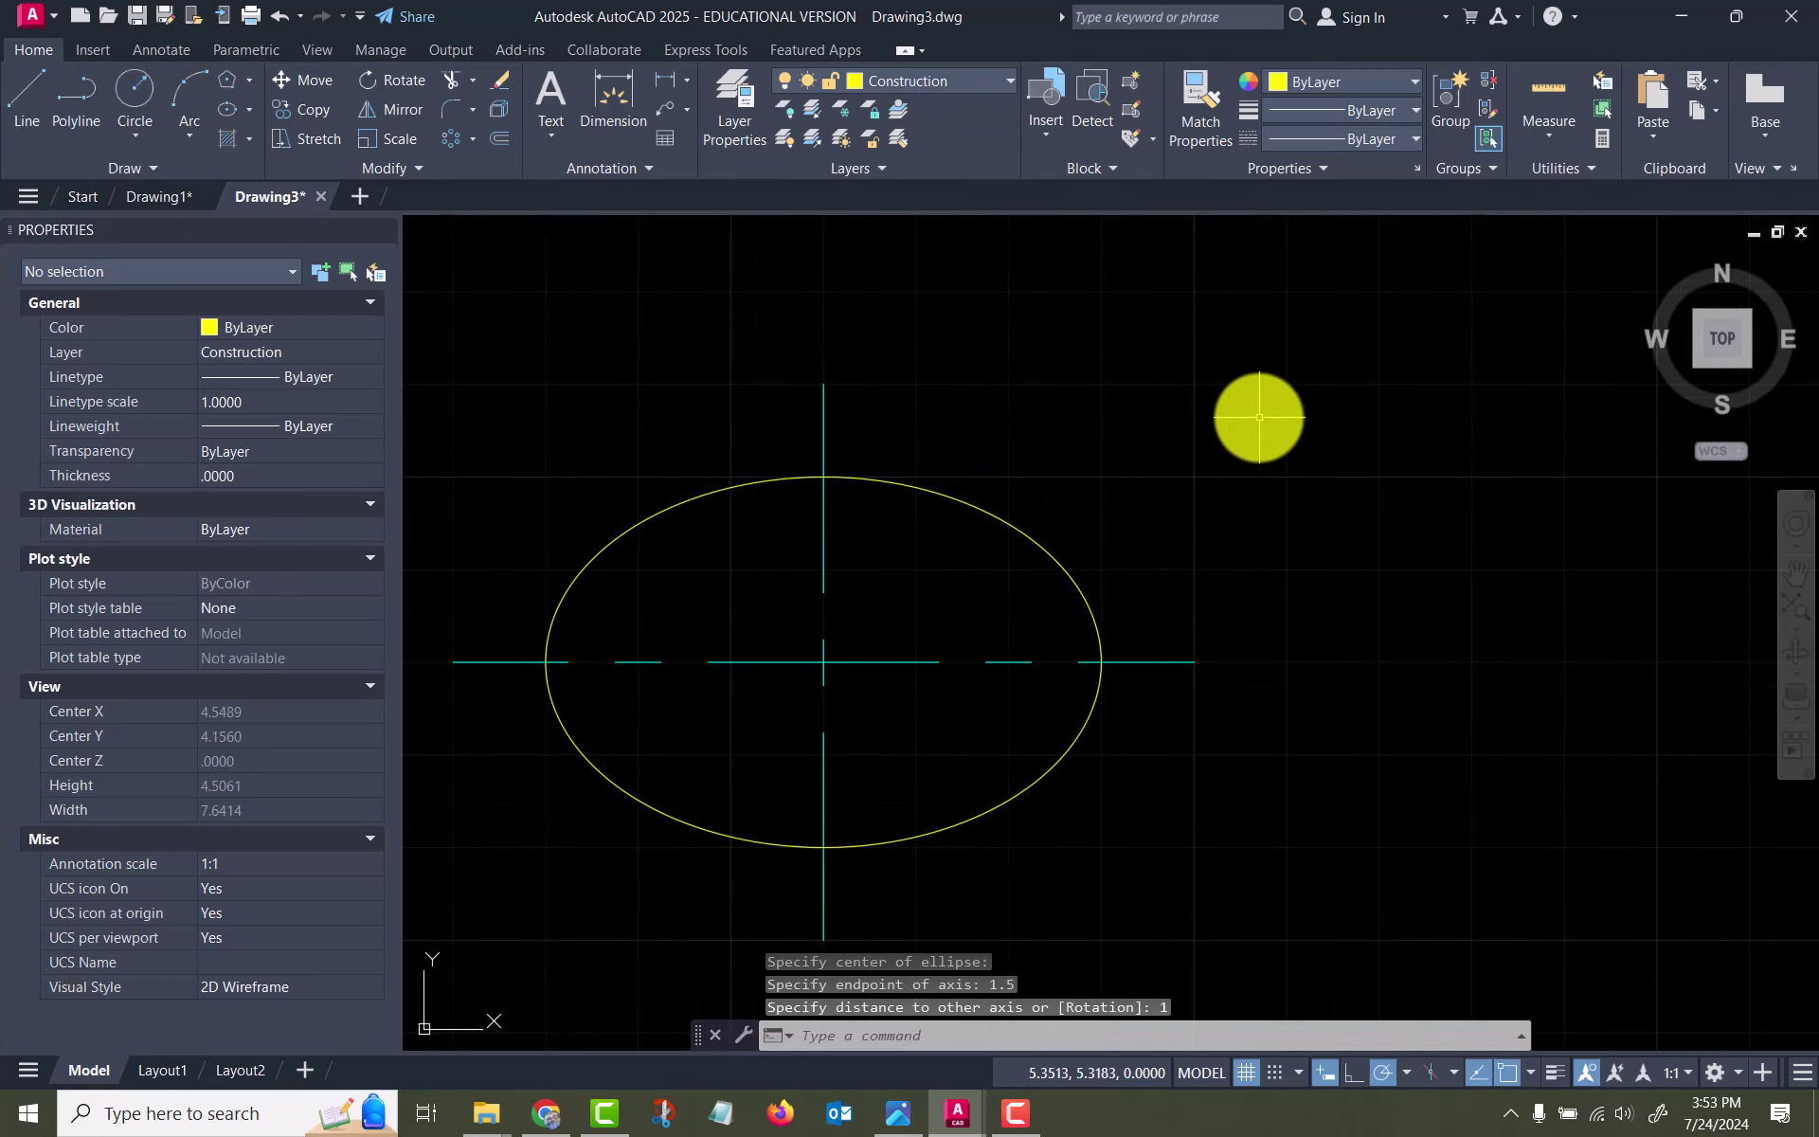
Check the ellipse's properties (centre 3,4, radii 1.5 and 1), then pan over to the rectangle
left_click(985, 512)
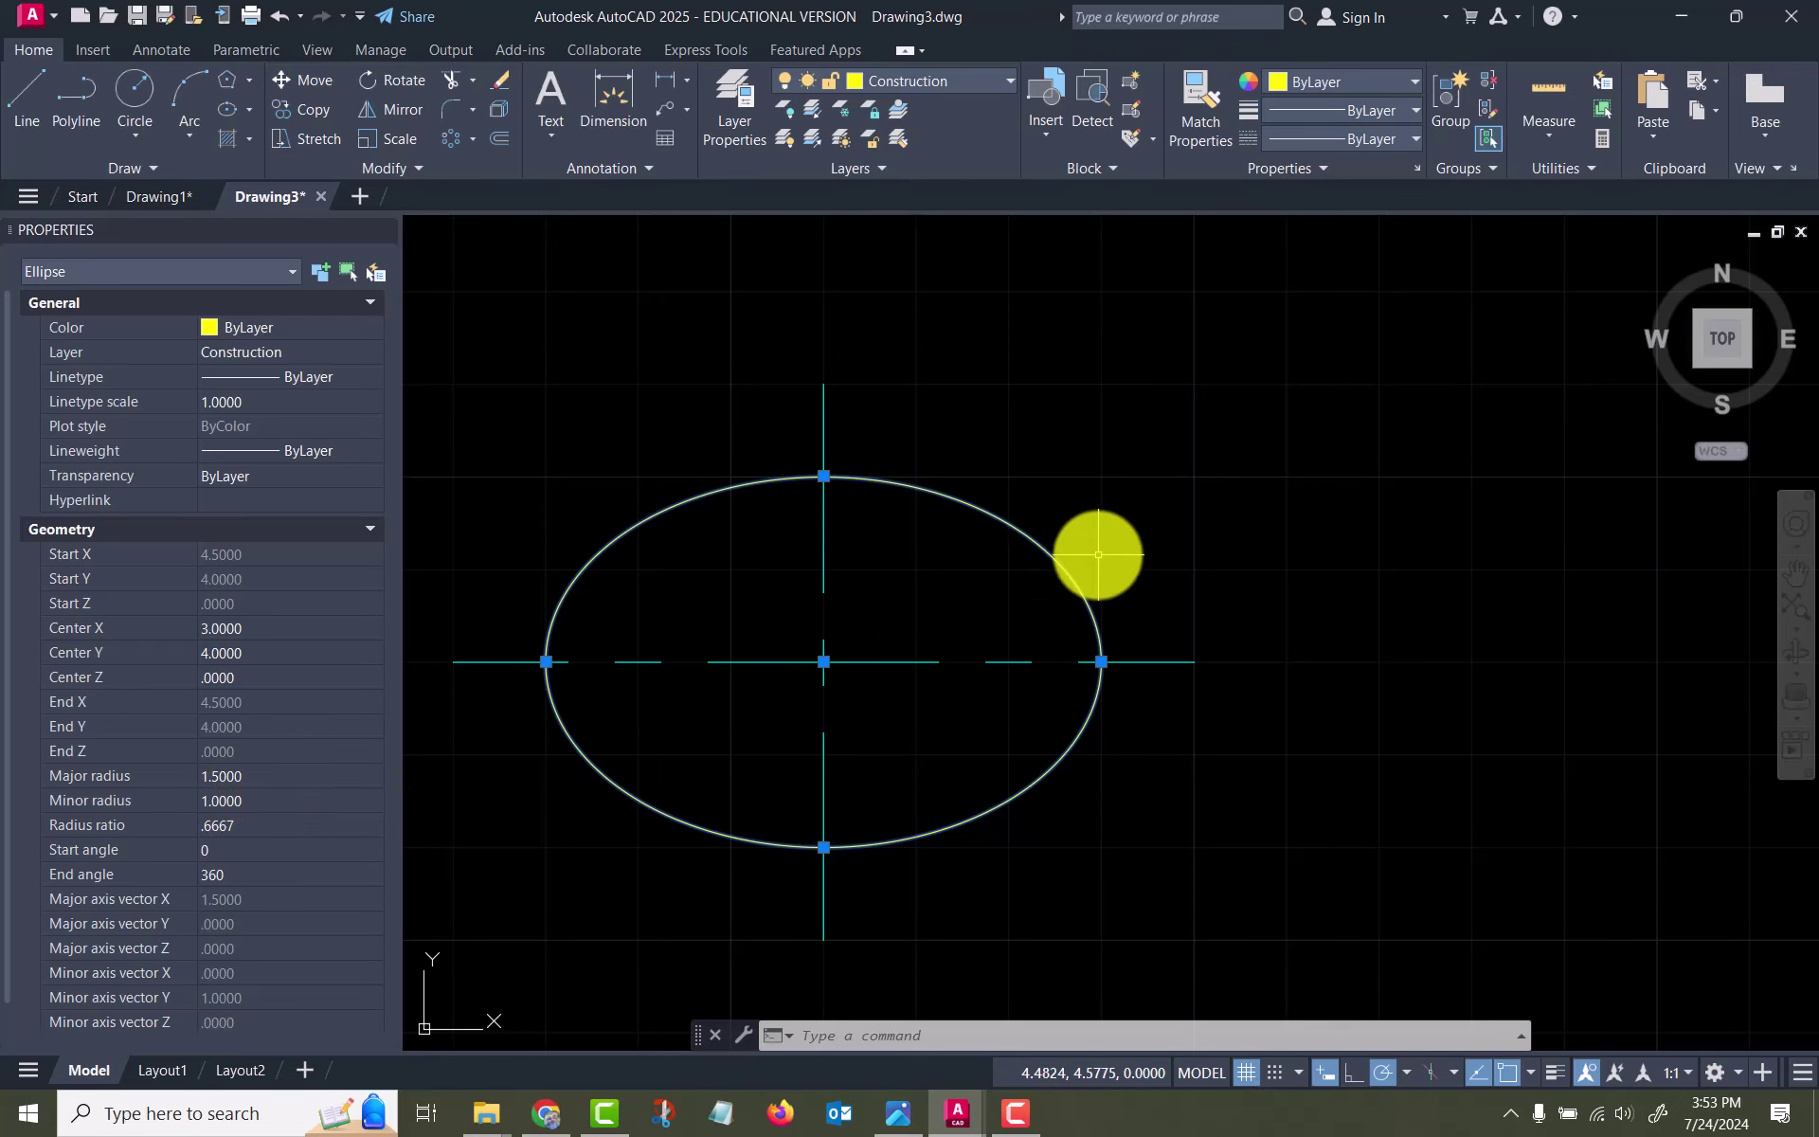
key("Escape")
key("Escape")
scroll(1380, 536, "down", 2)
mouse_move(1441, 546)
middle_mouse_down()
mouse_move(731, 568)
mouse_move(316, 629)
middle_mouse_up()
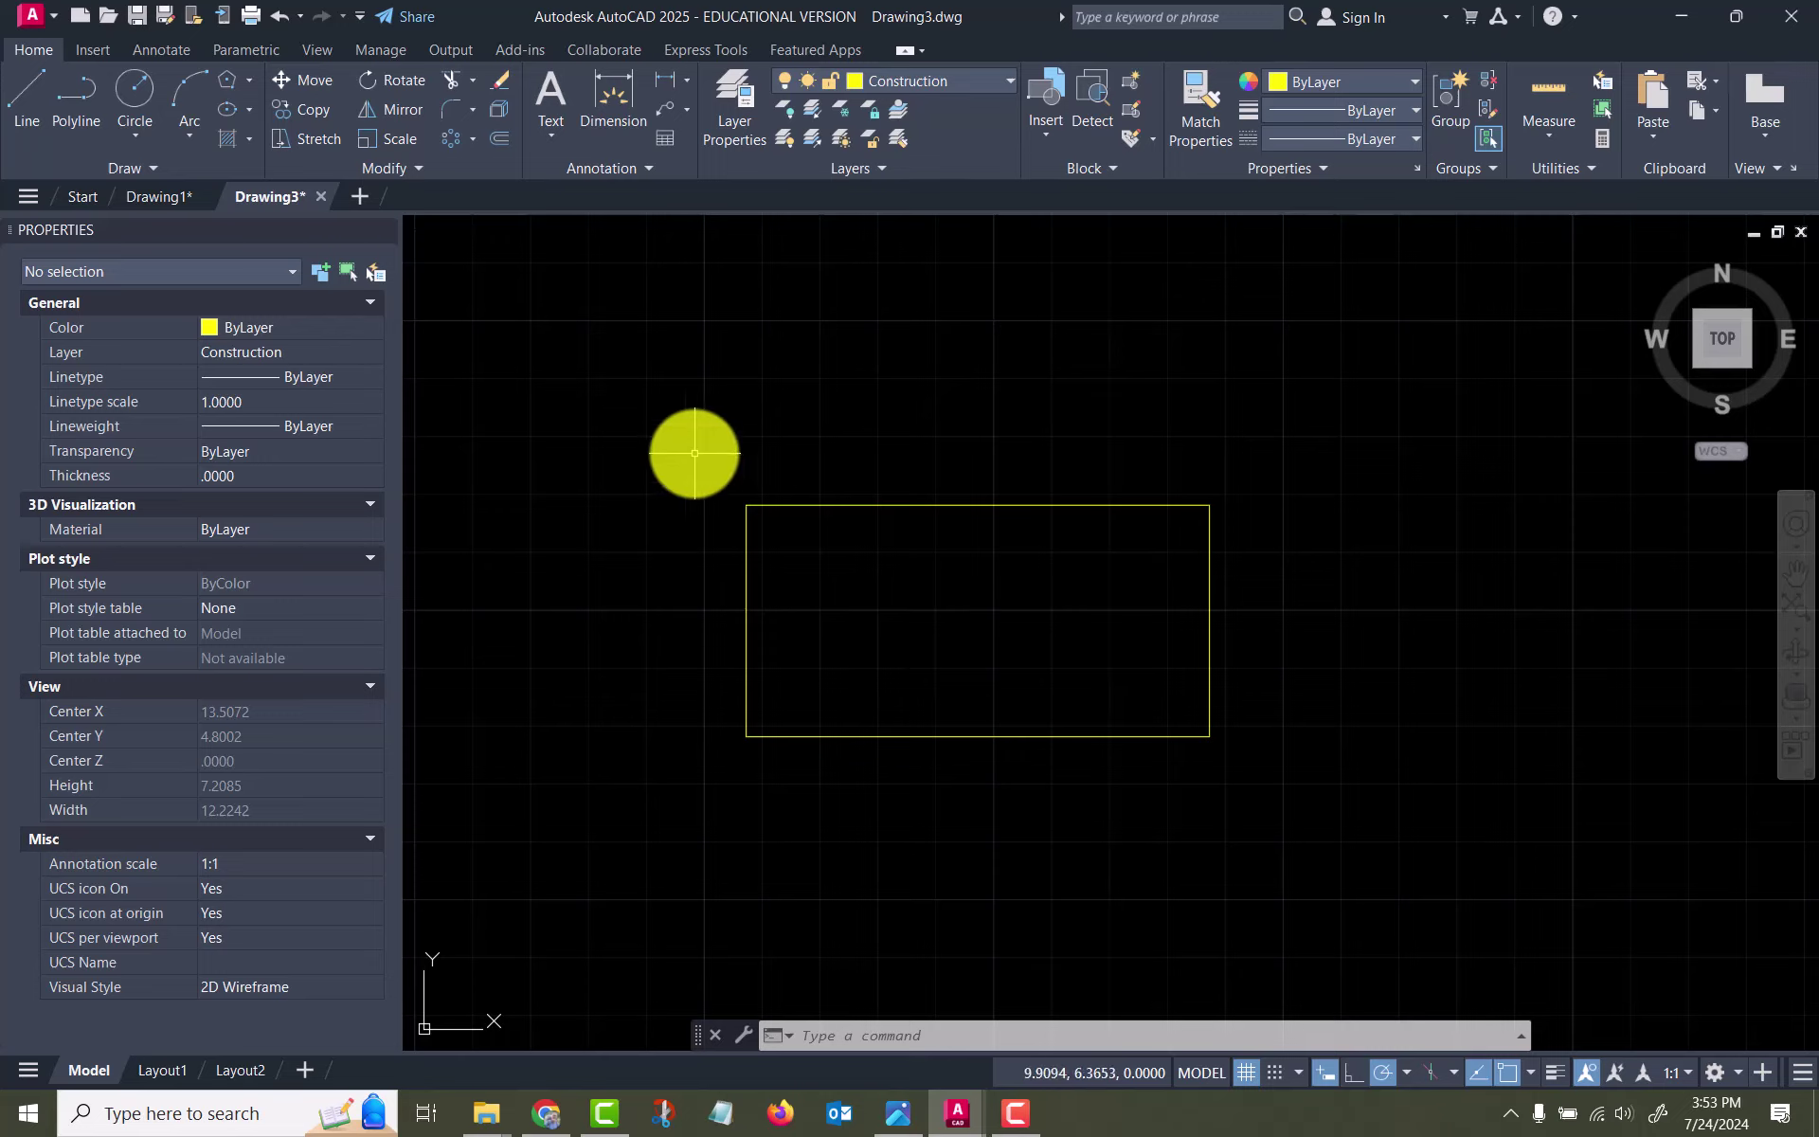
Draw an Axis, End ellipse from the rectangle's left to right edge, reaching its top edge
left_click(248, 108)
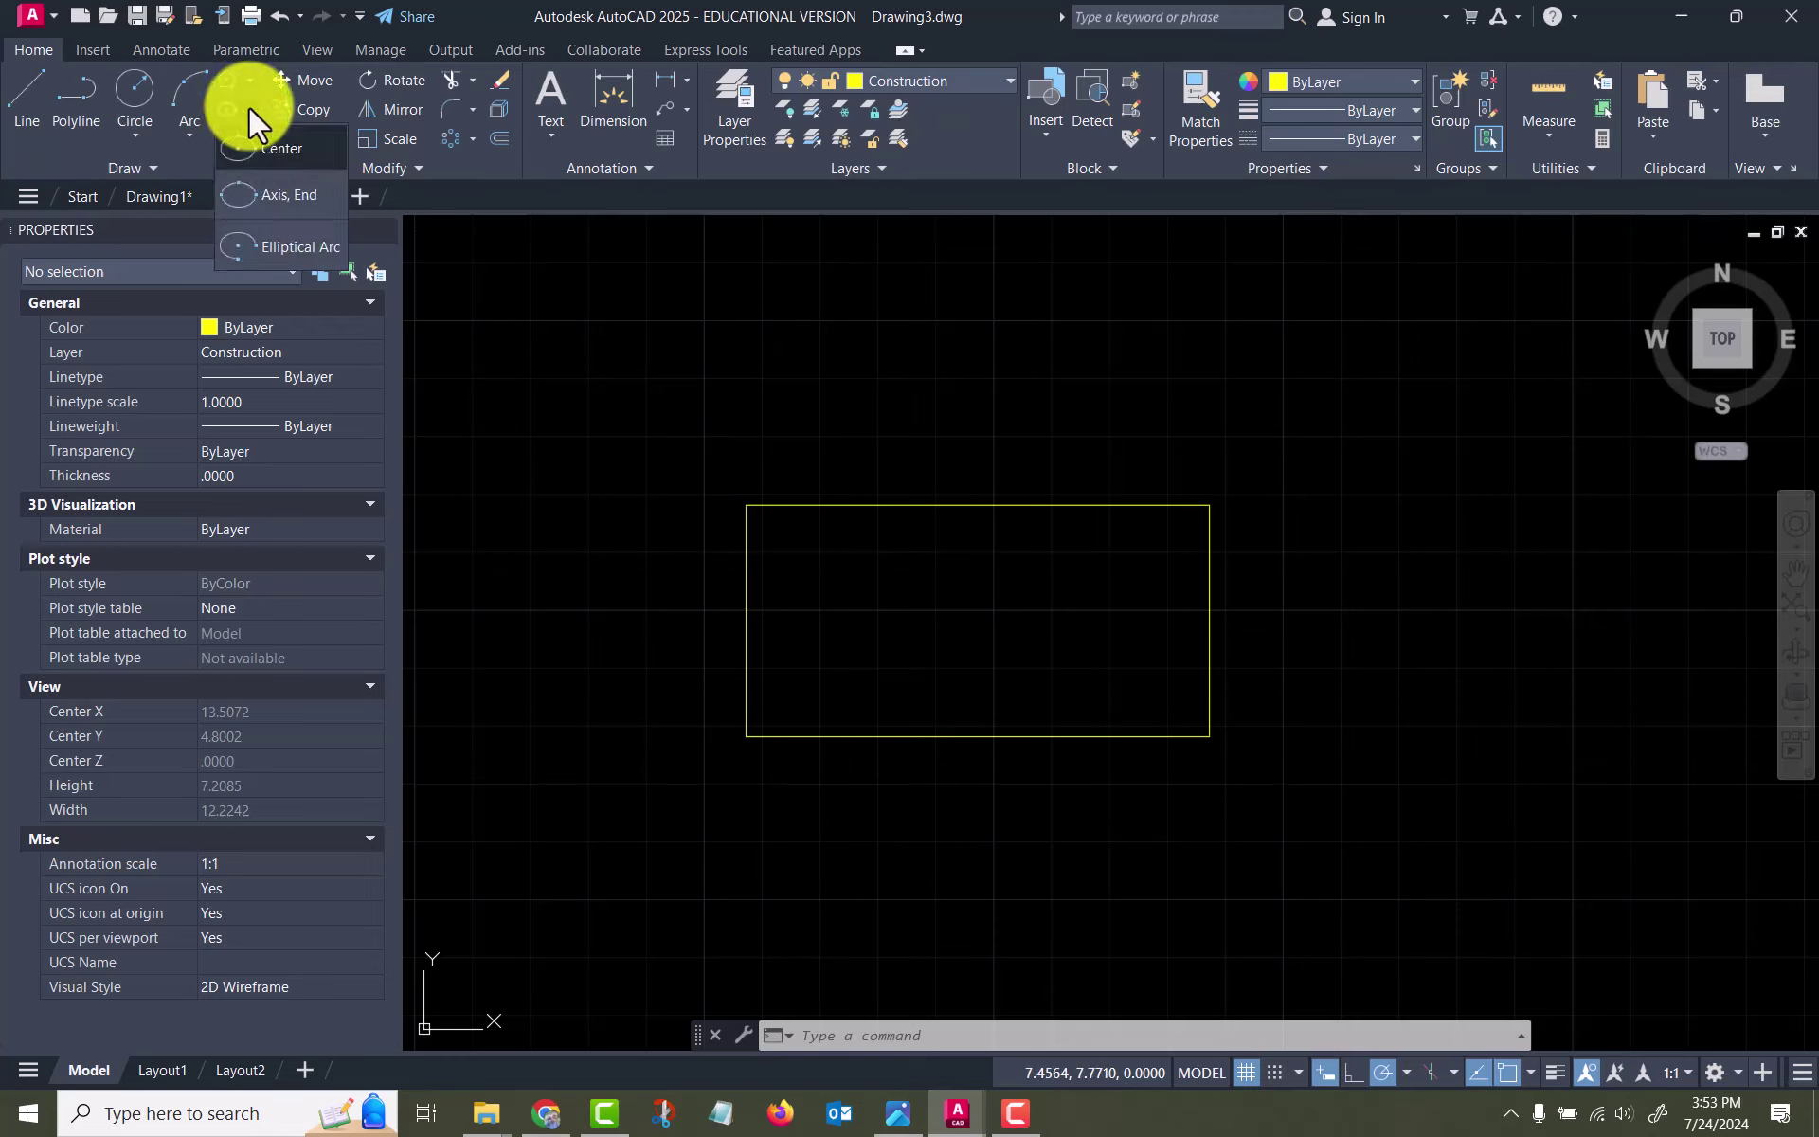
left_click(298, 195)
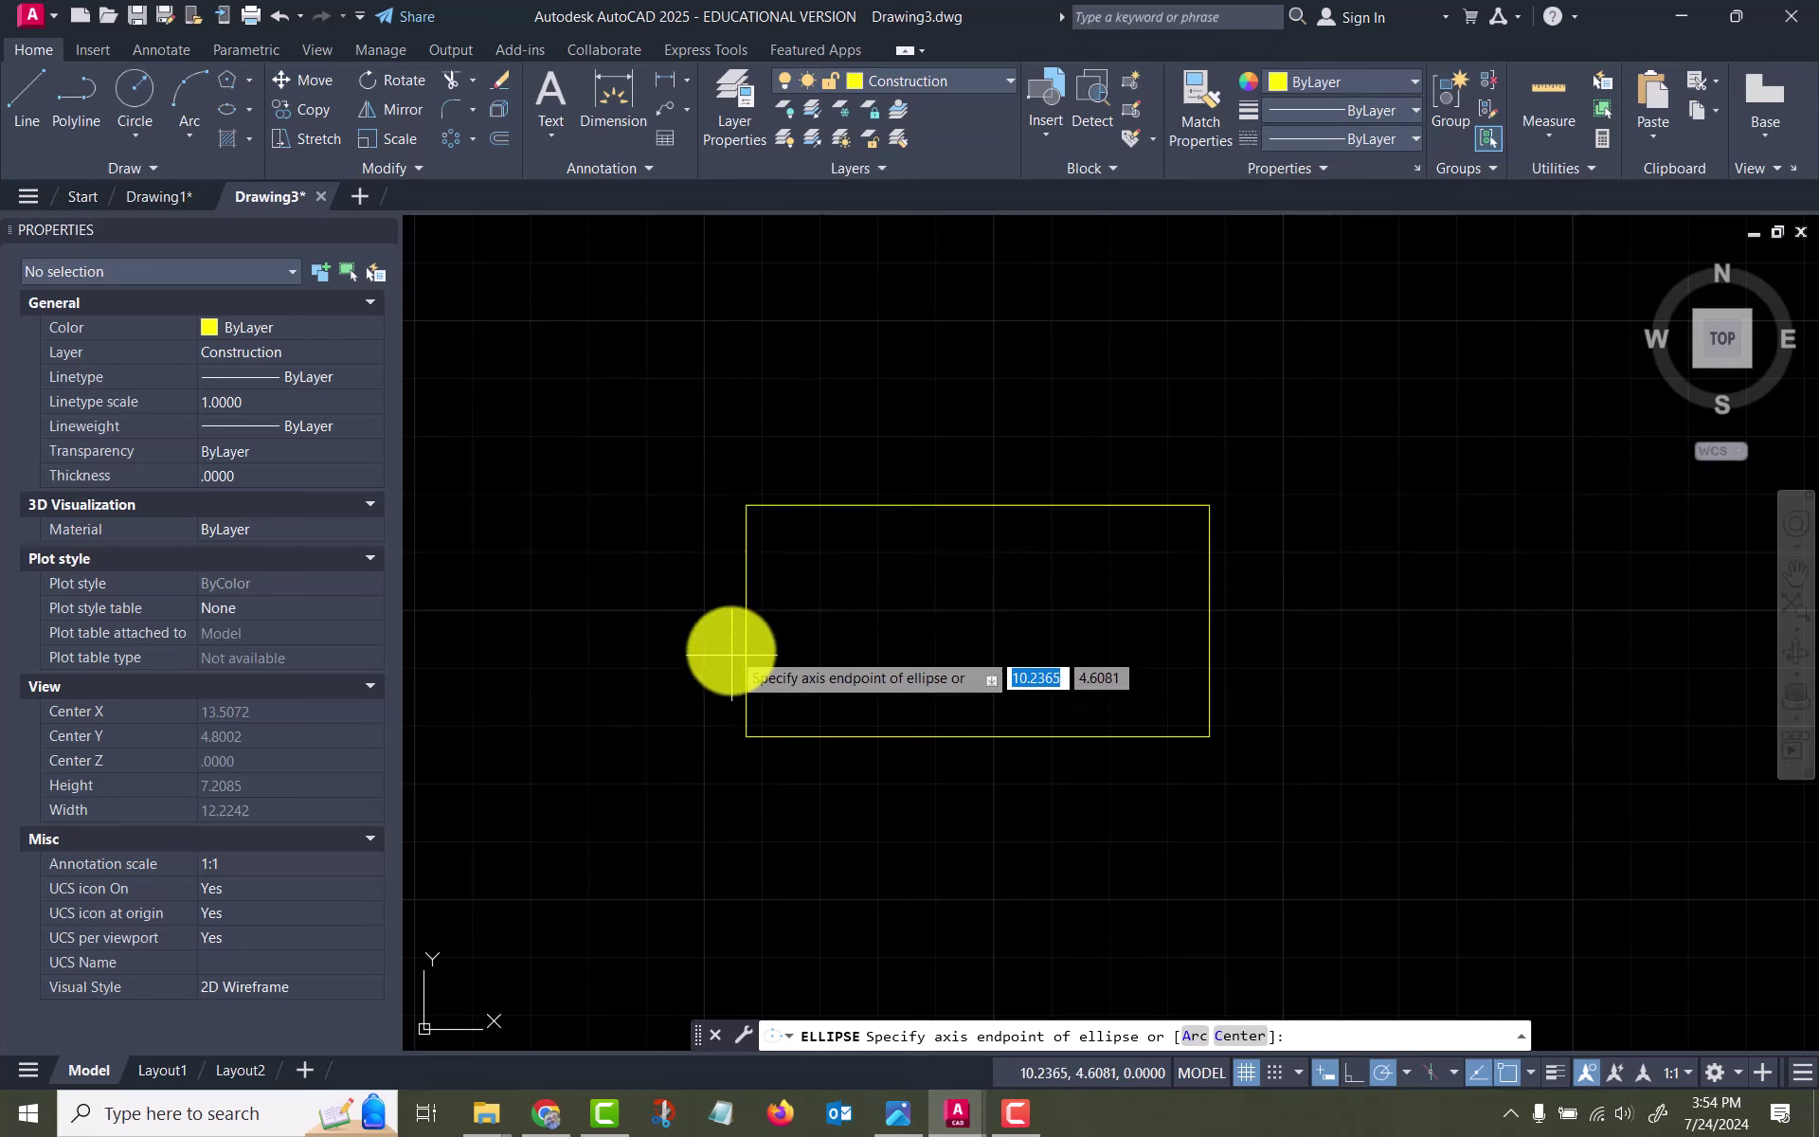
left_click(748, 621)
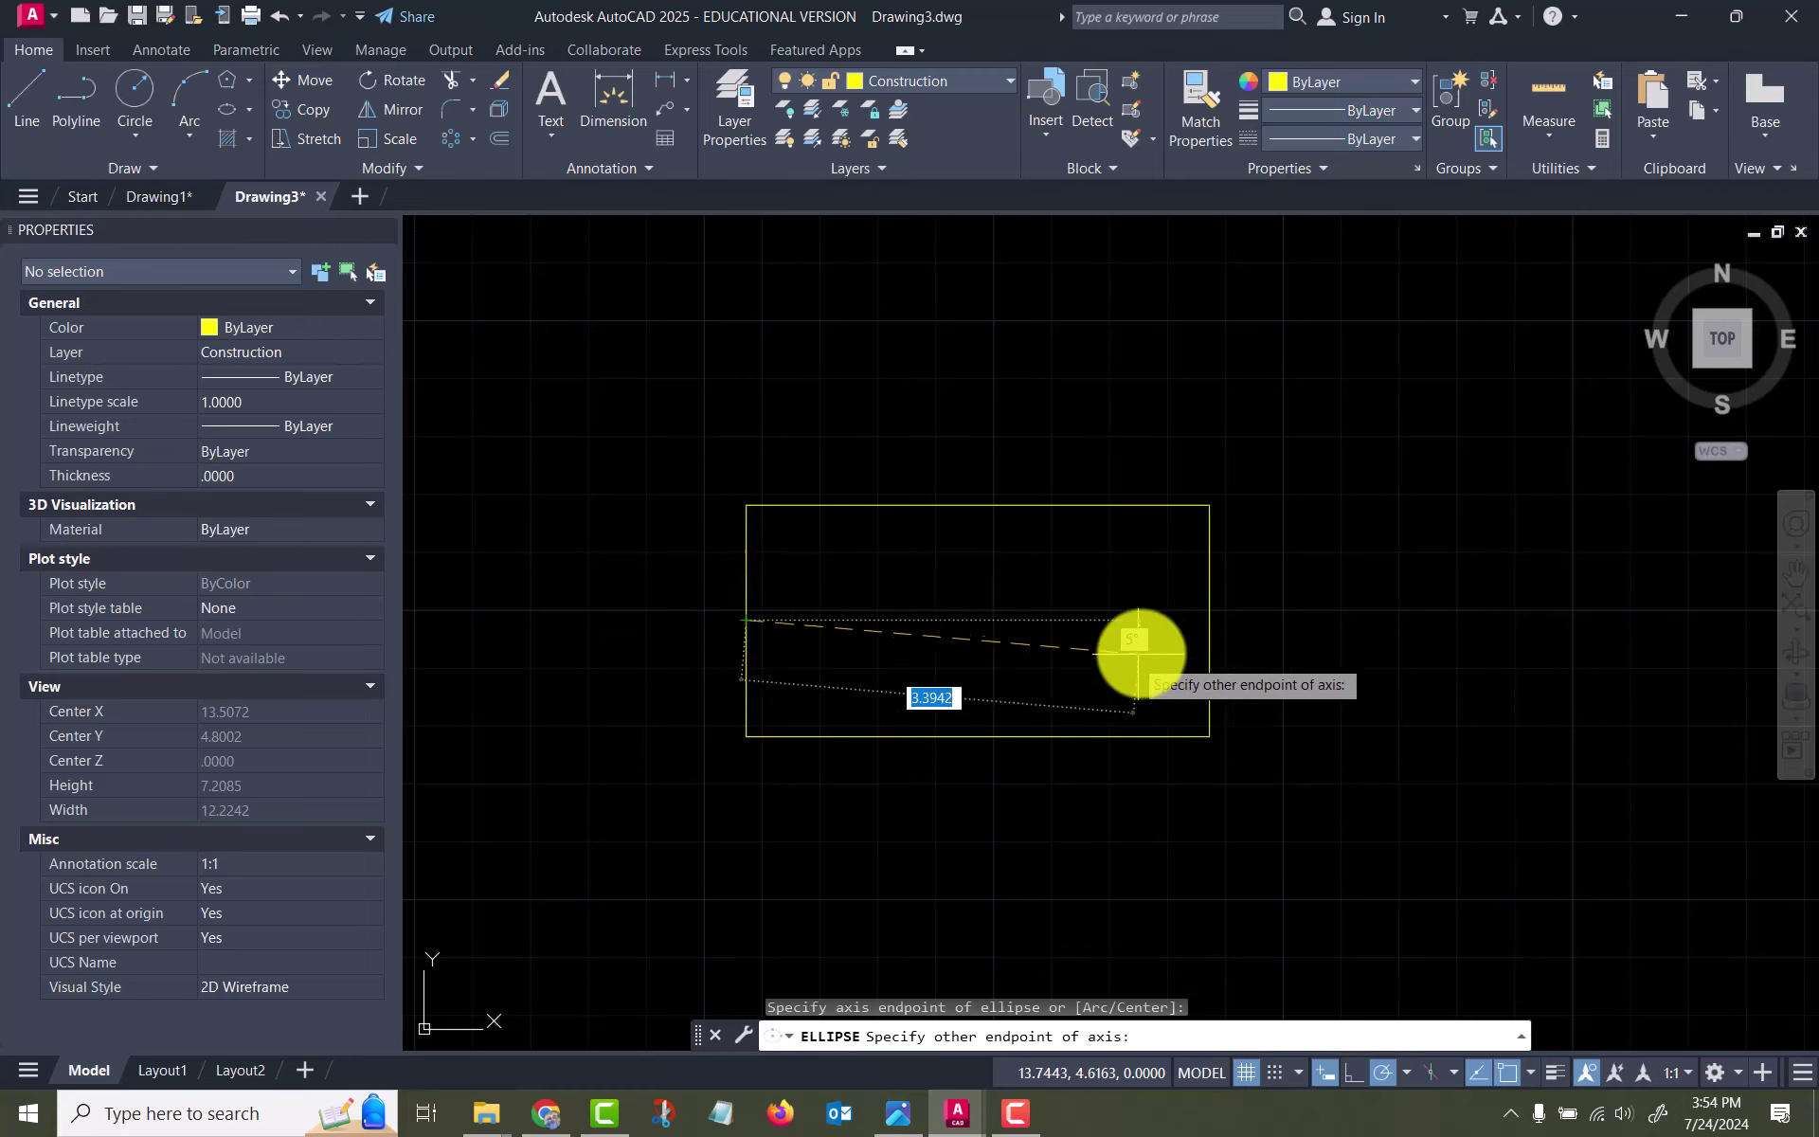
left_click(1207, 620)
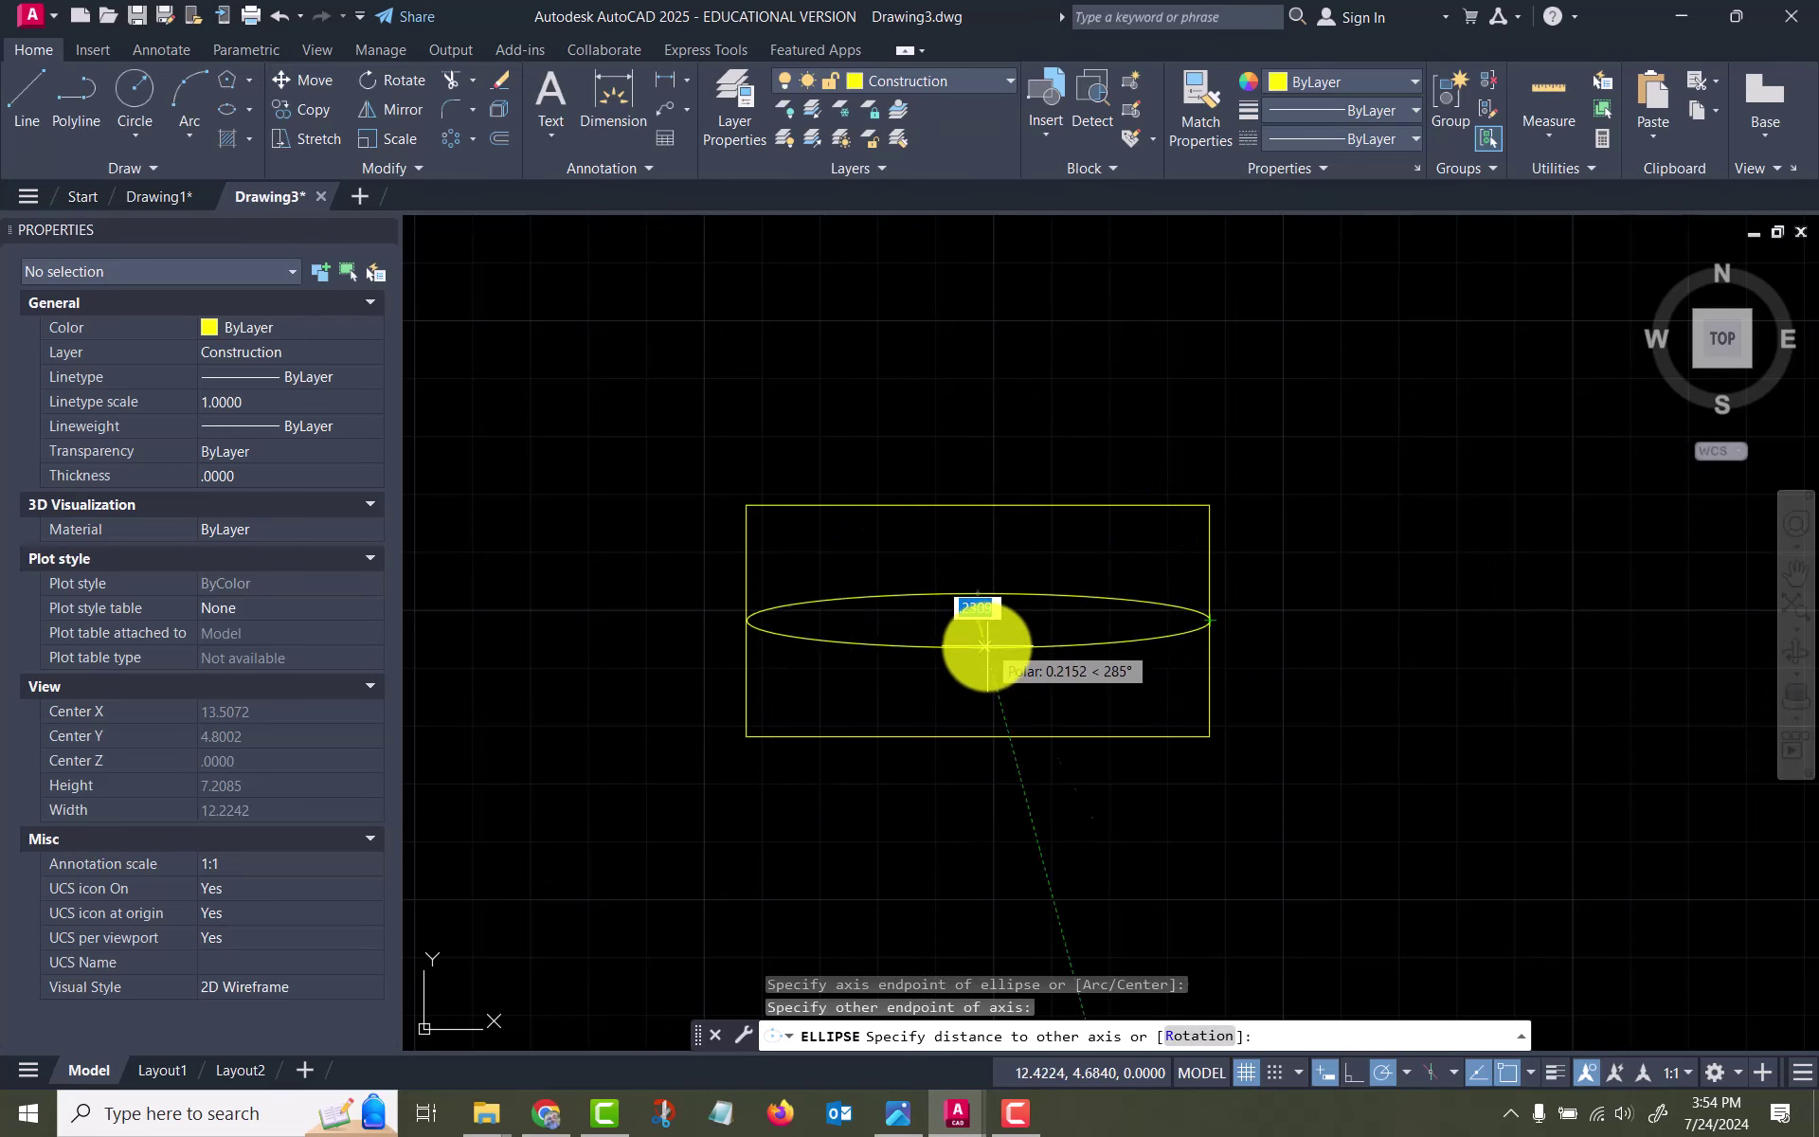
left_click(983, 506)
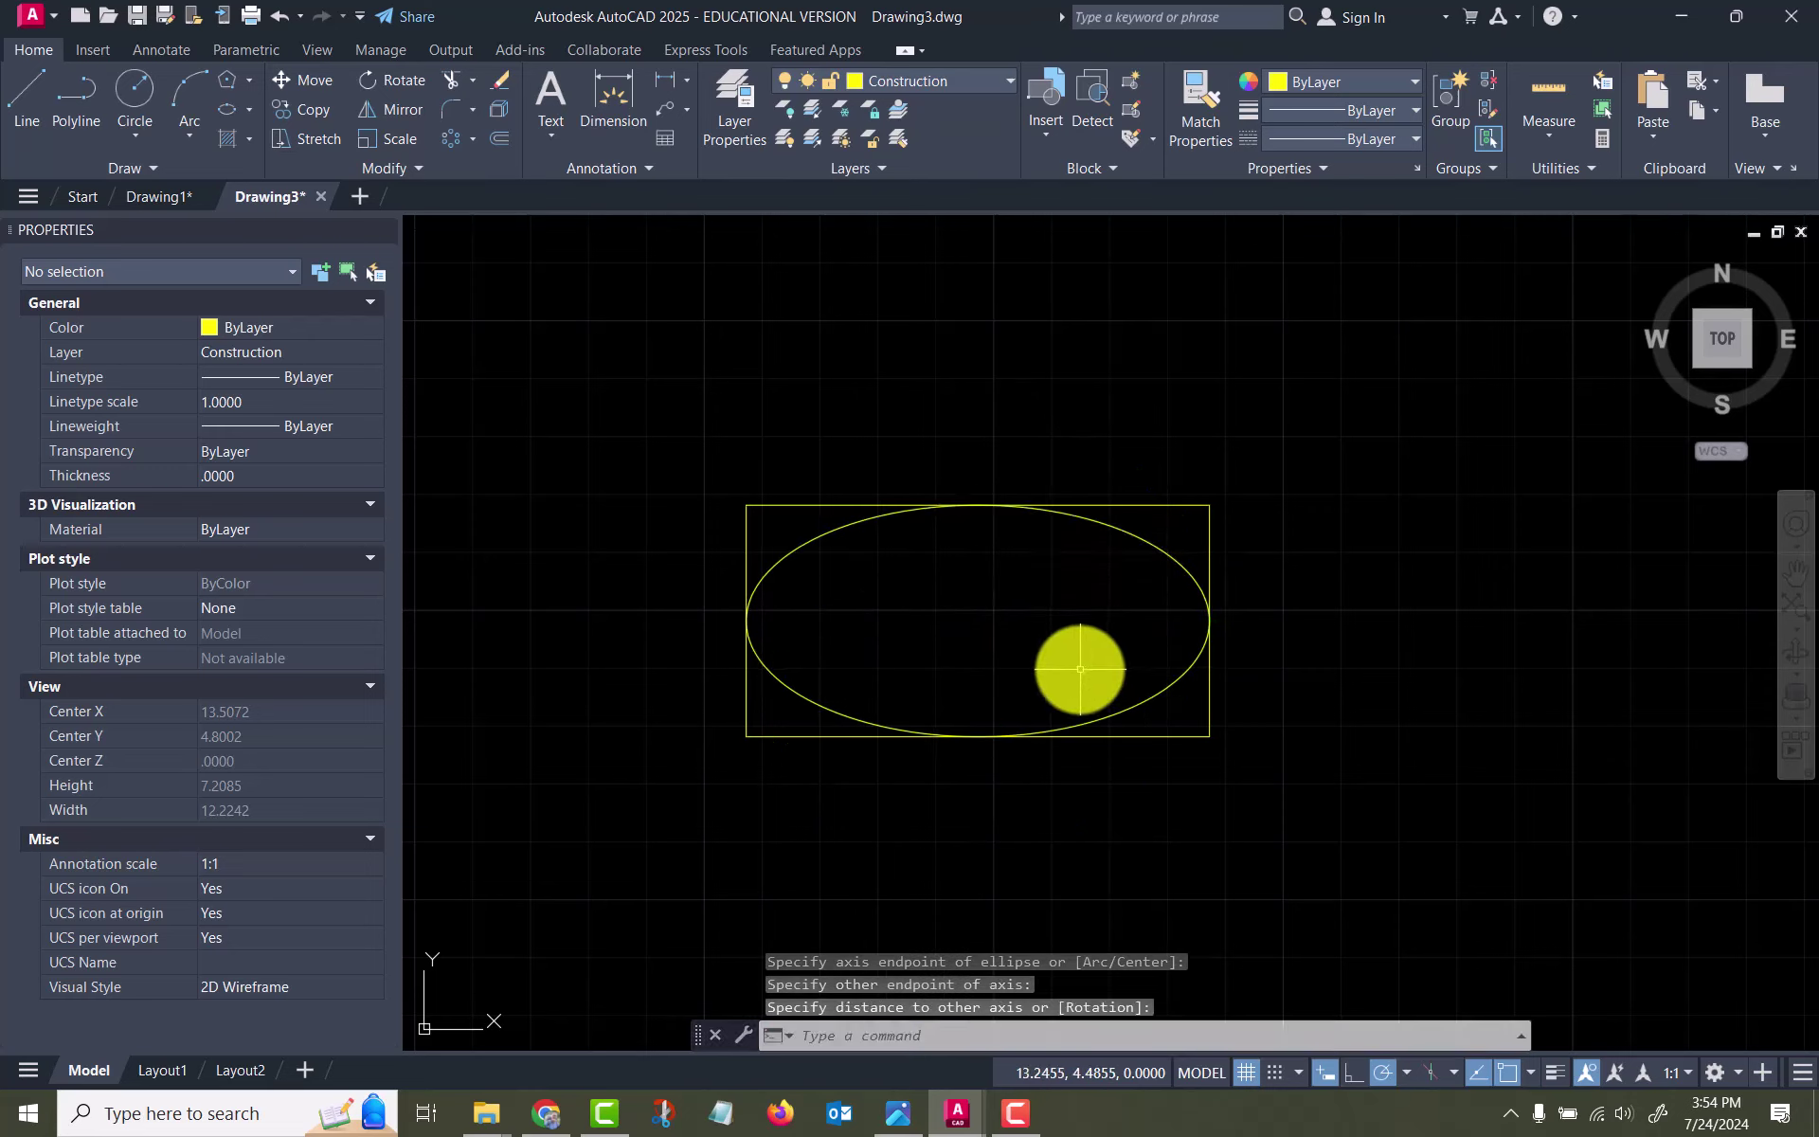
key("Escape")
Zoom out and pan to show both ellipses with empty space above them
scroll(927, 613, "down", 1)
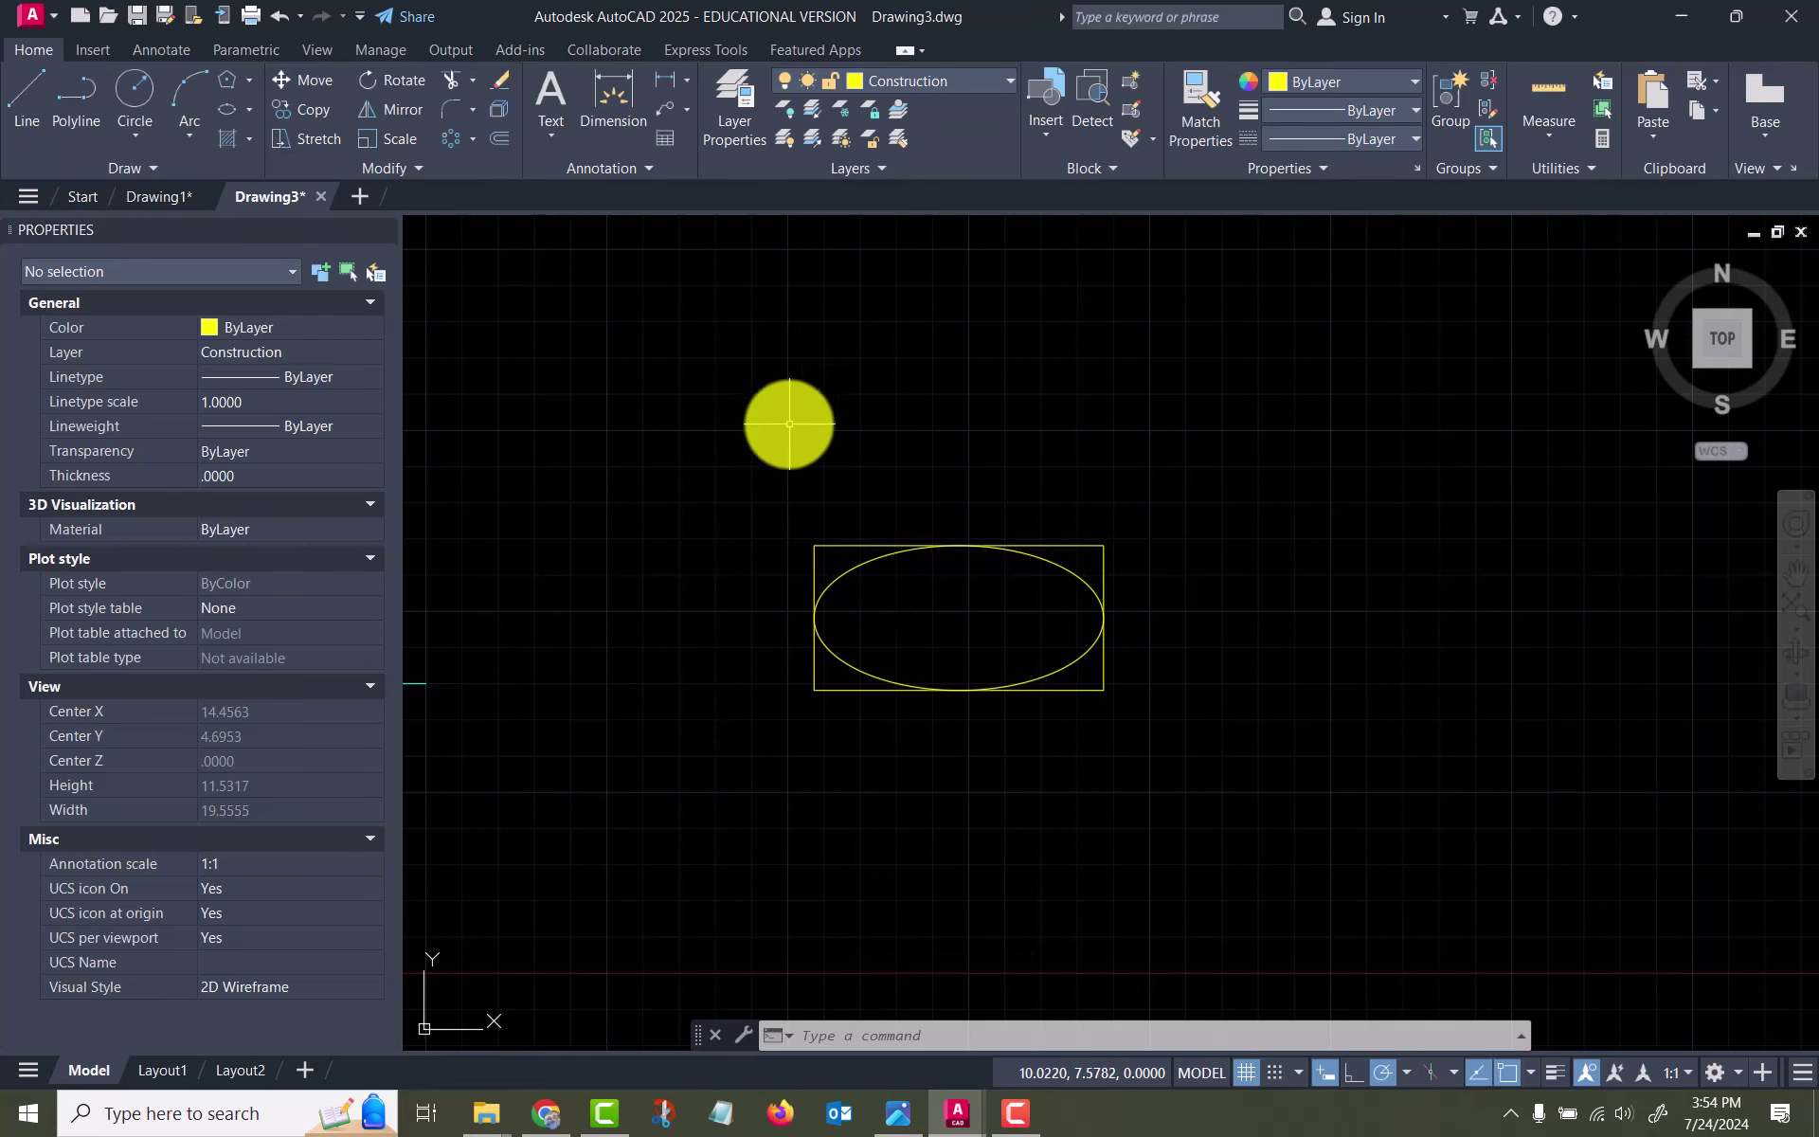
scroll(805, 388, "down", 1)
middle_click_drag(808, 316, 988, 697)
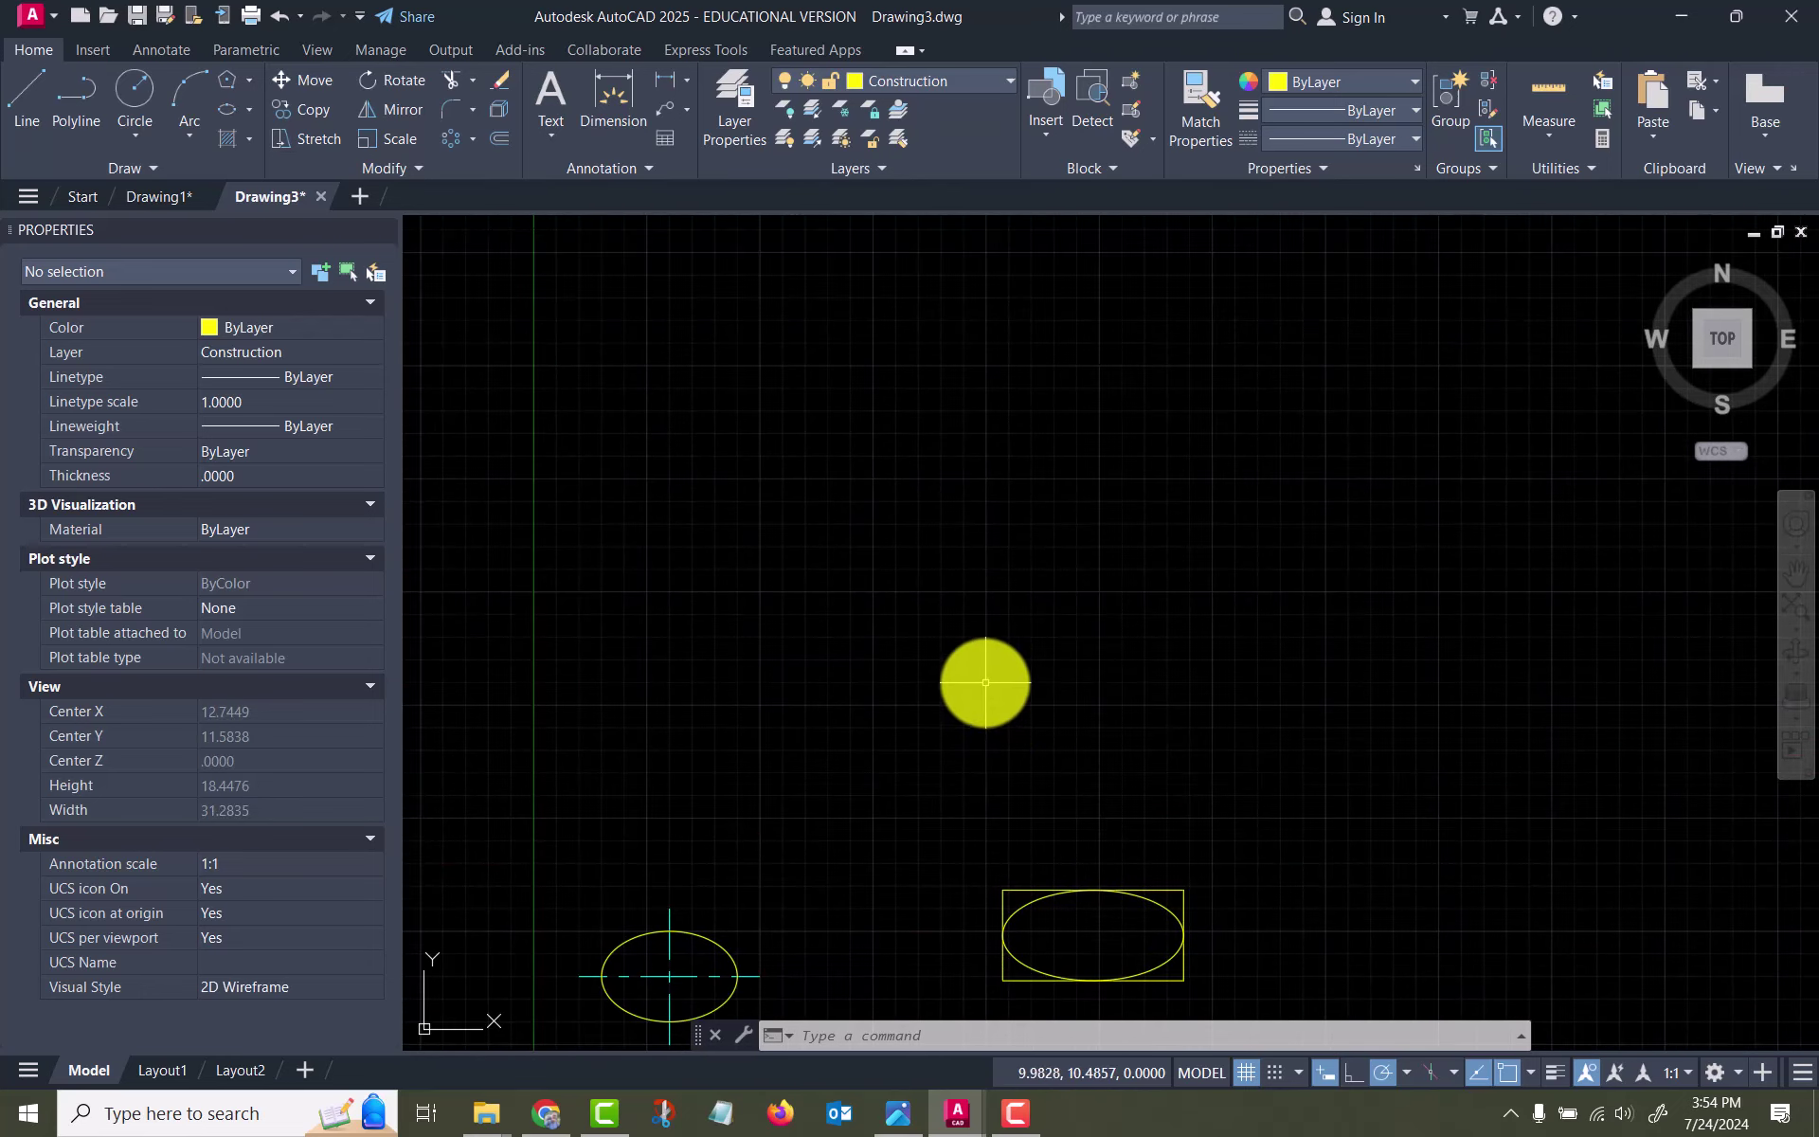
scroll(952, 703, "up", 1)
scroll(954, 704, "down", 1)
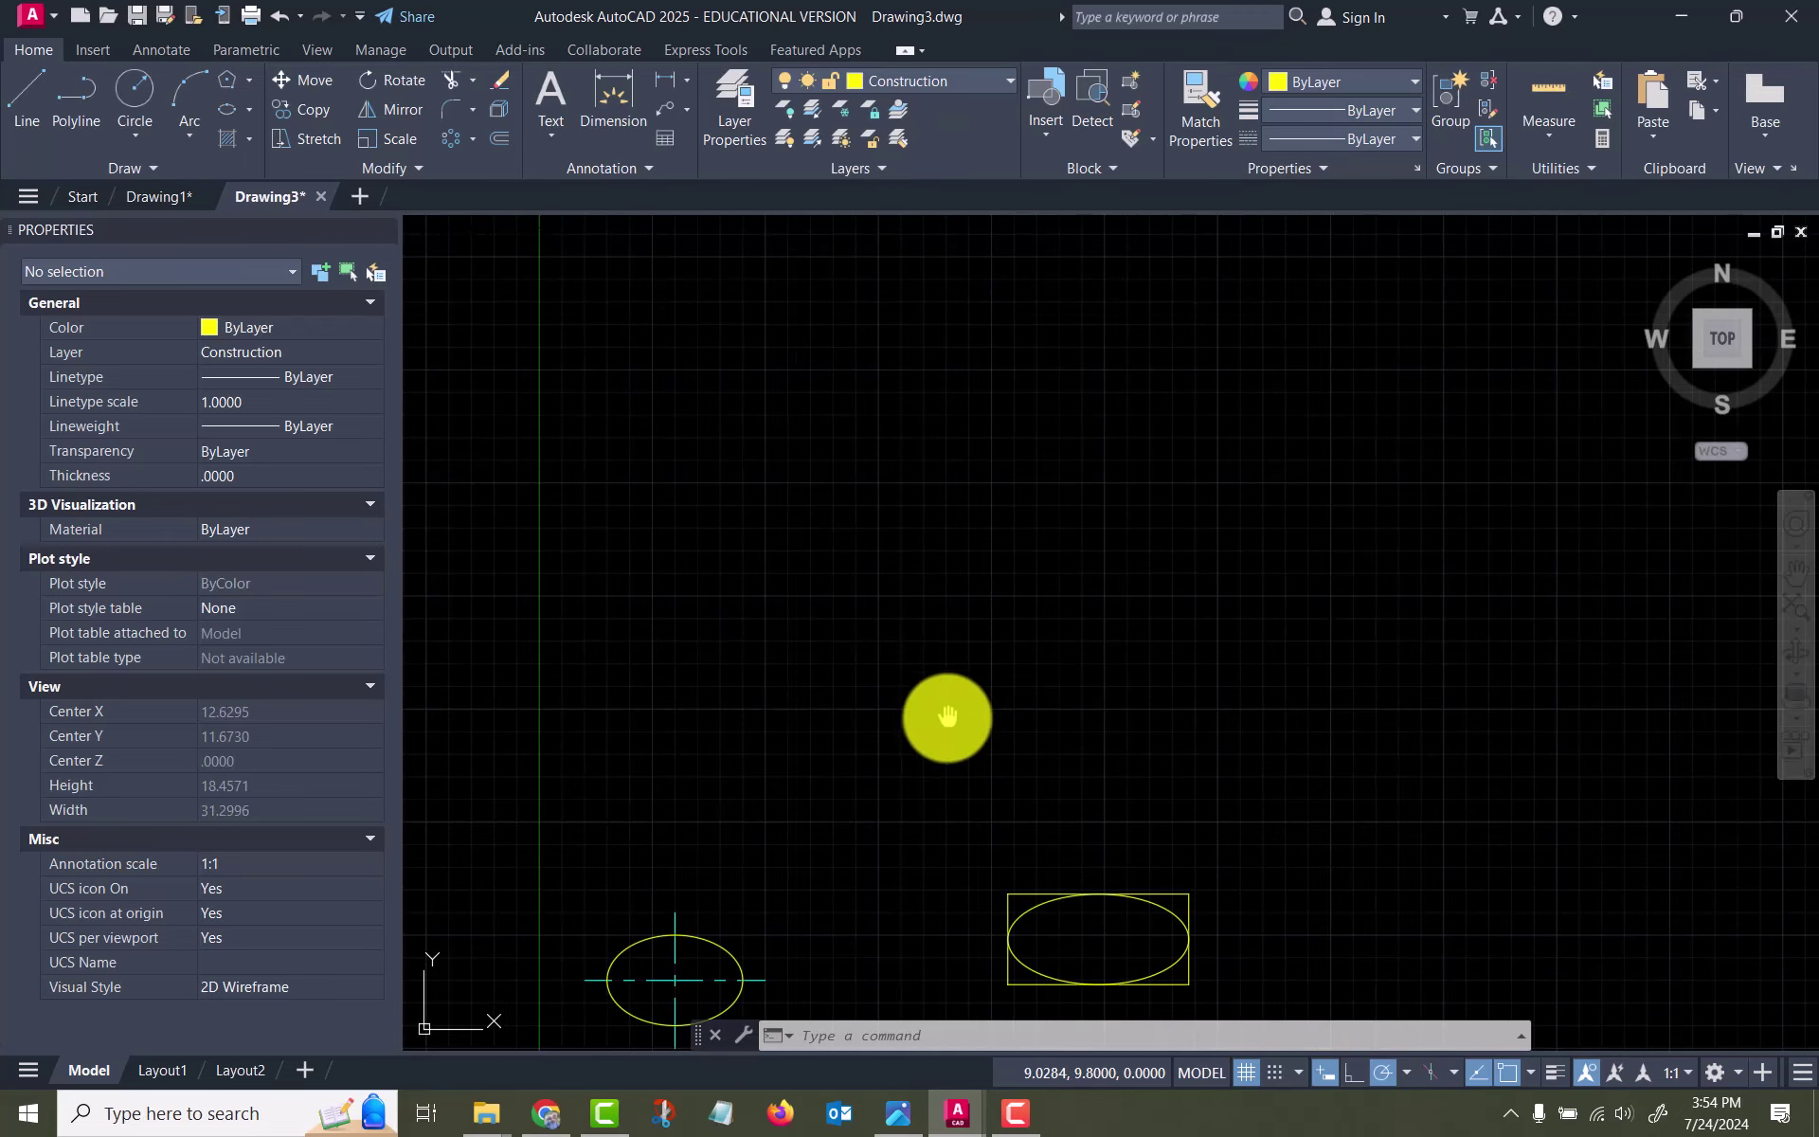
middle_click_drag(946, 719, 934, 499)
scroll(754, 534, "up", 1)
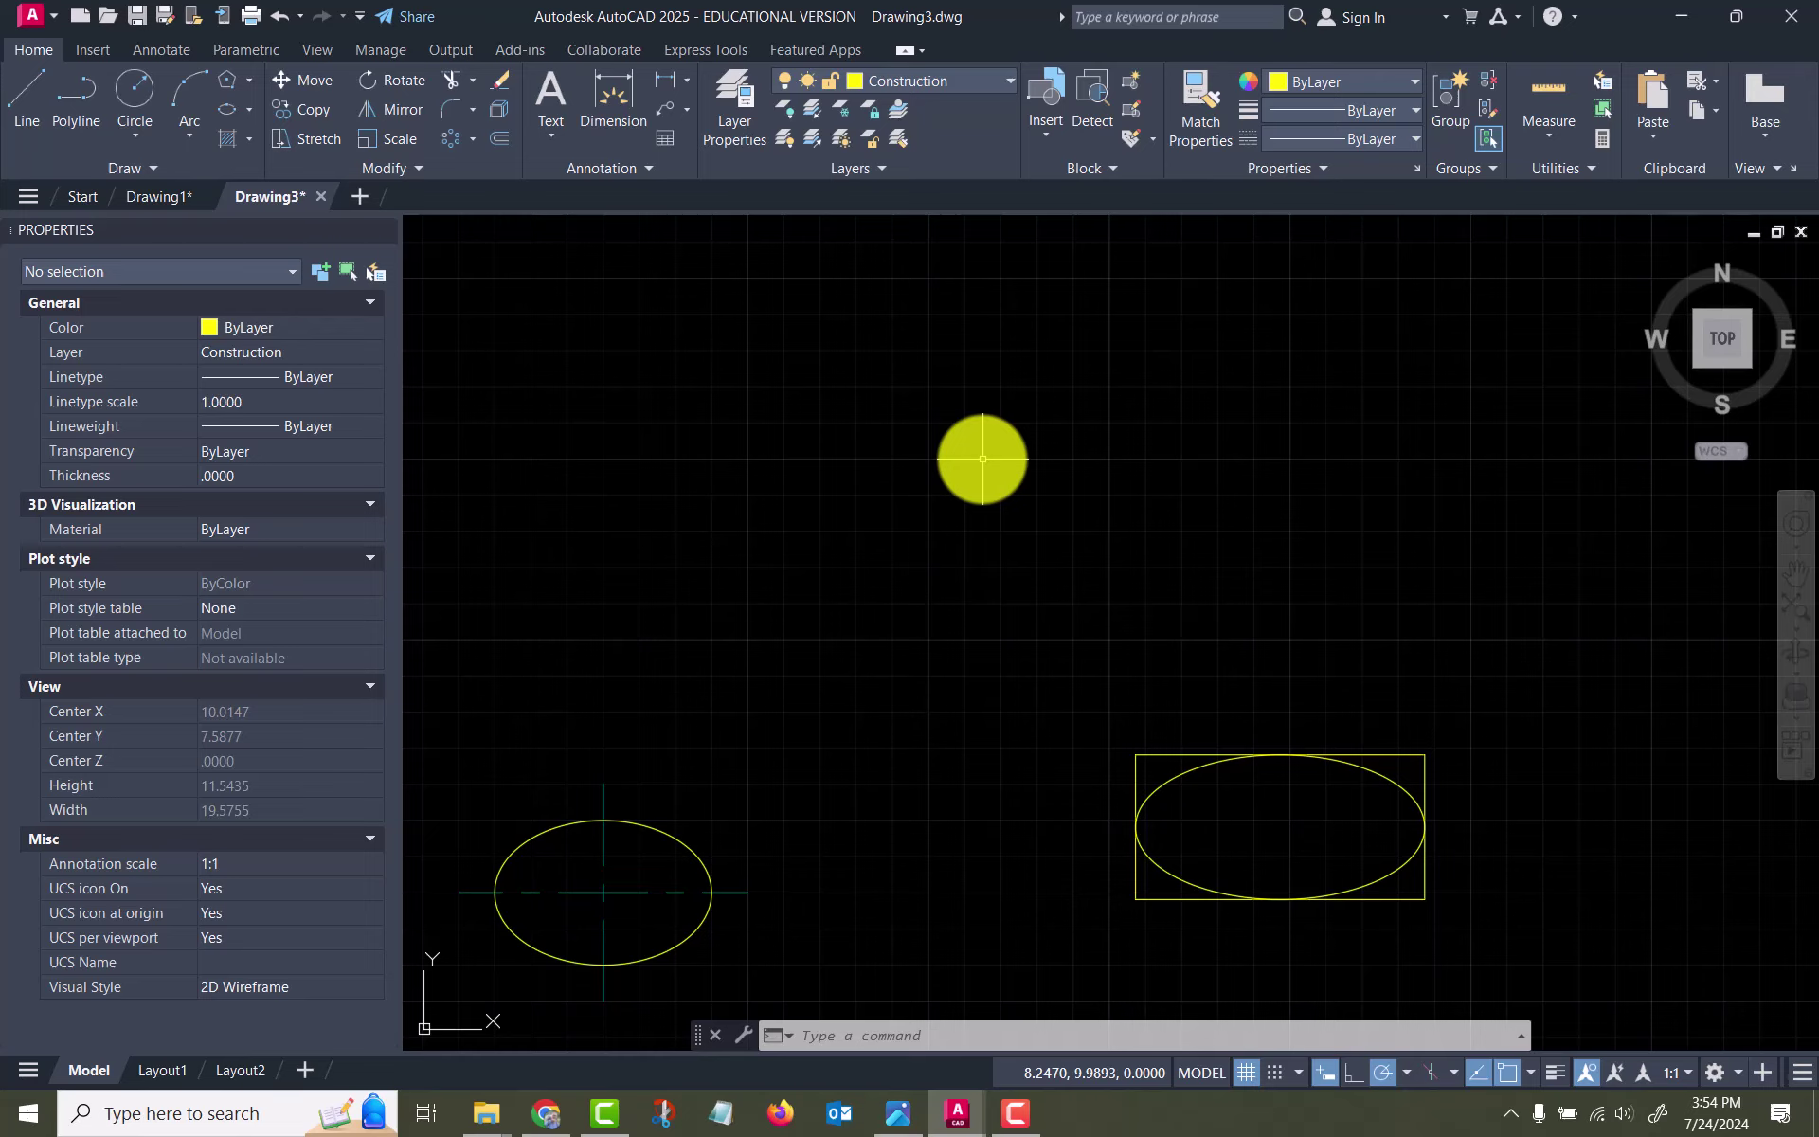
Open Point Style with PTYPE and try a dot marker at relative size 5
type("PSTY")
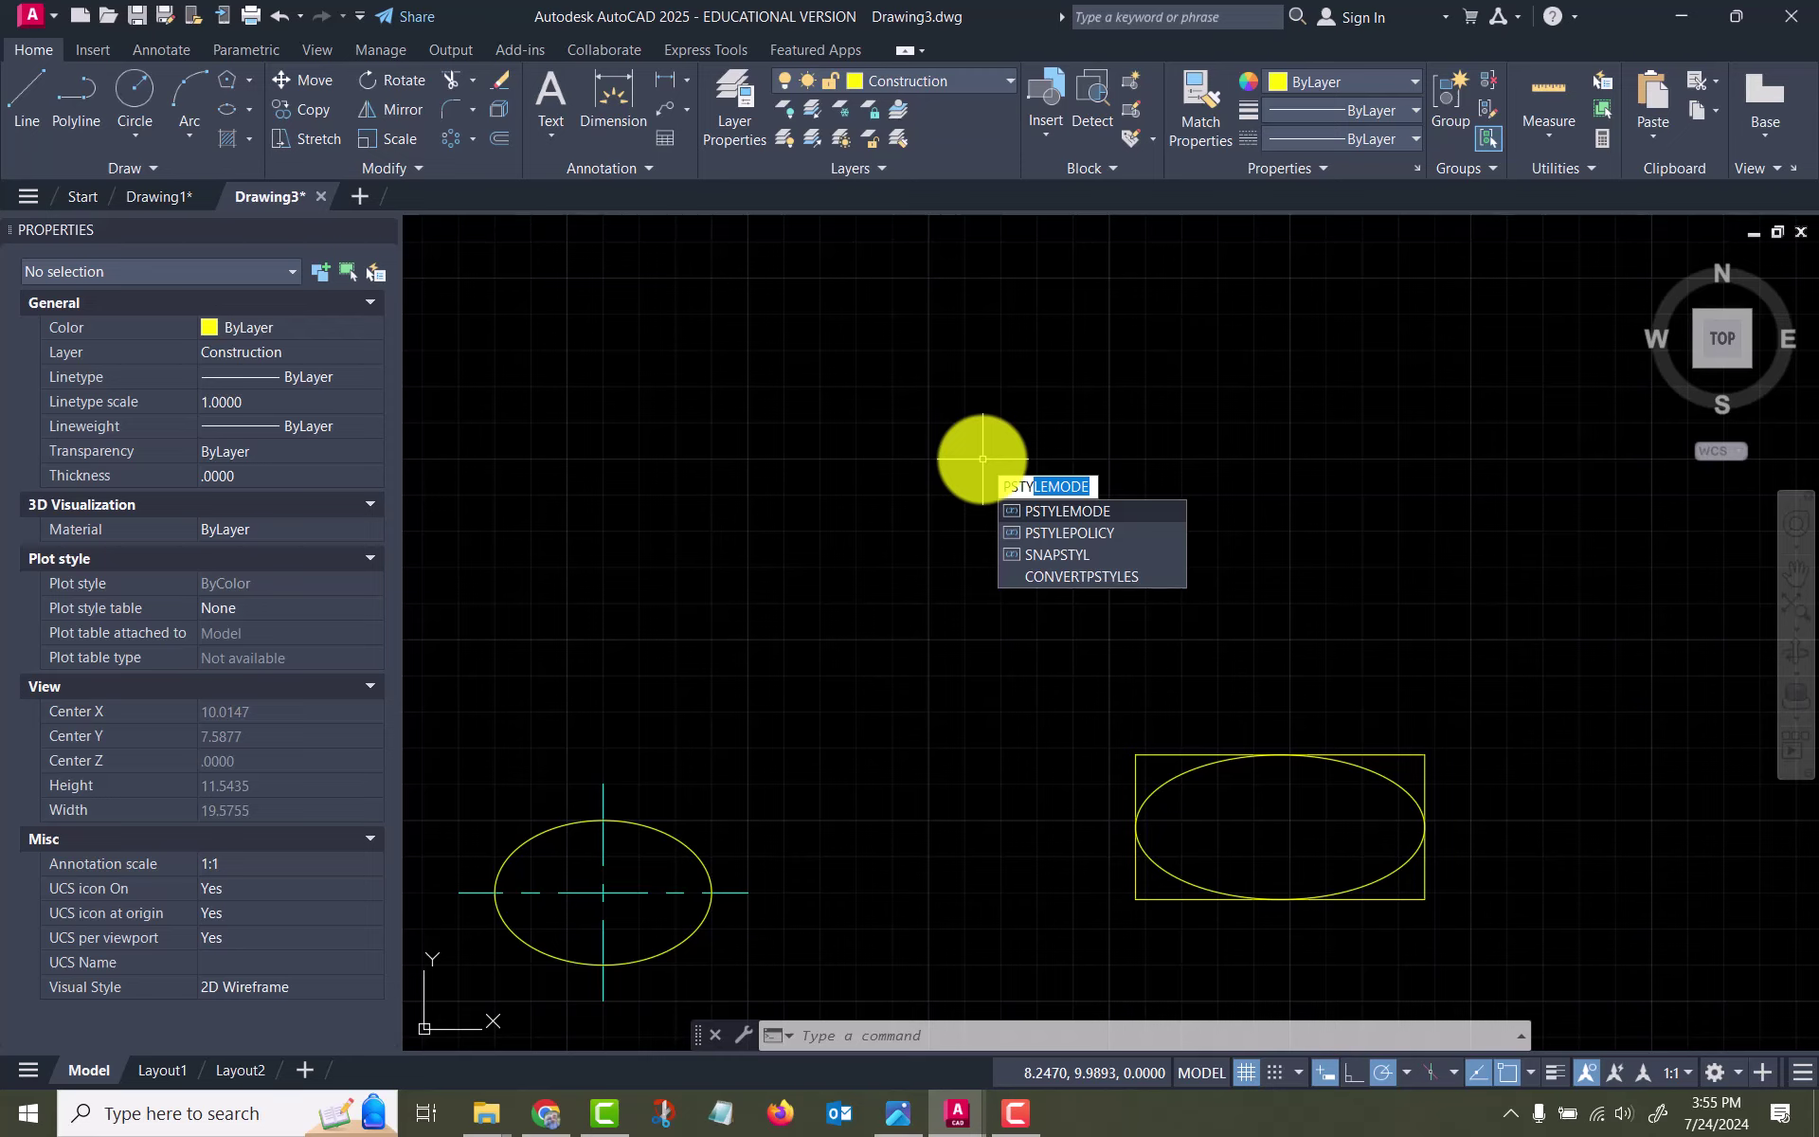
type("L")
key("BackSpace")
key("BackSpace")
key("BackSpace")
key("BackSpace")
key("BackSpace")
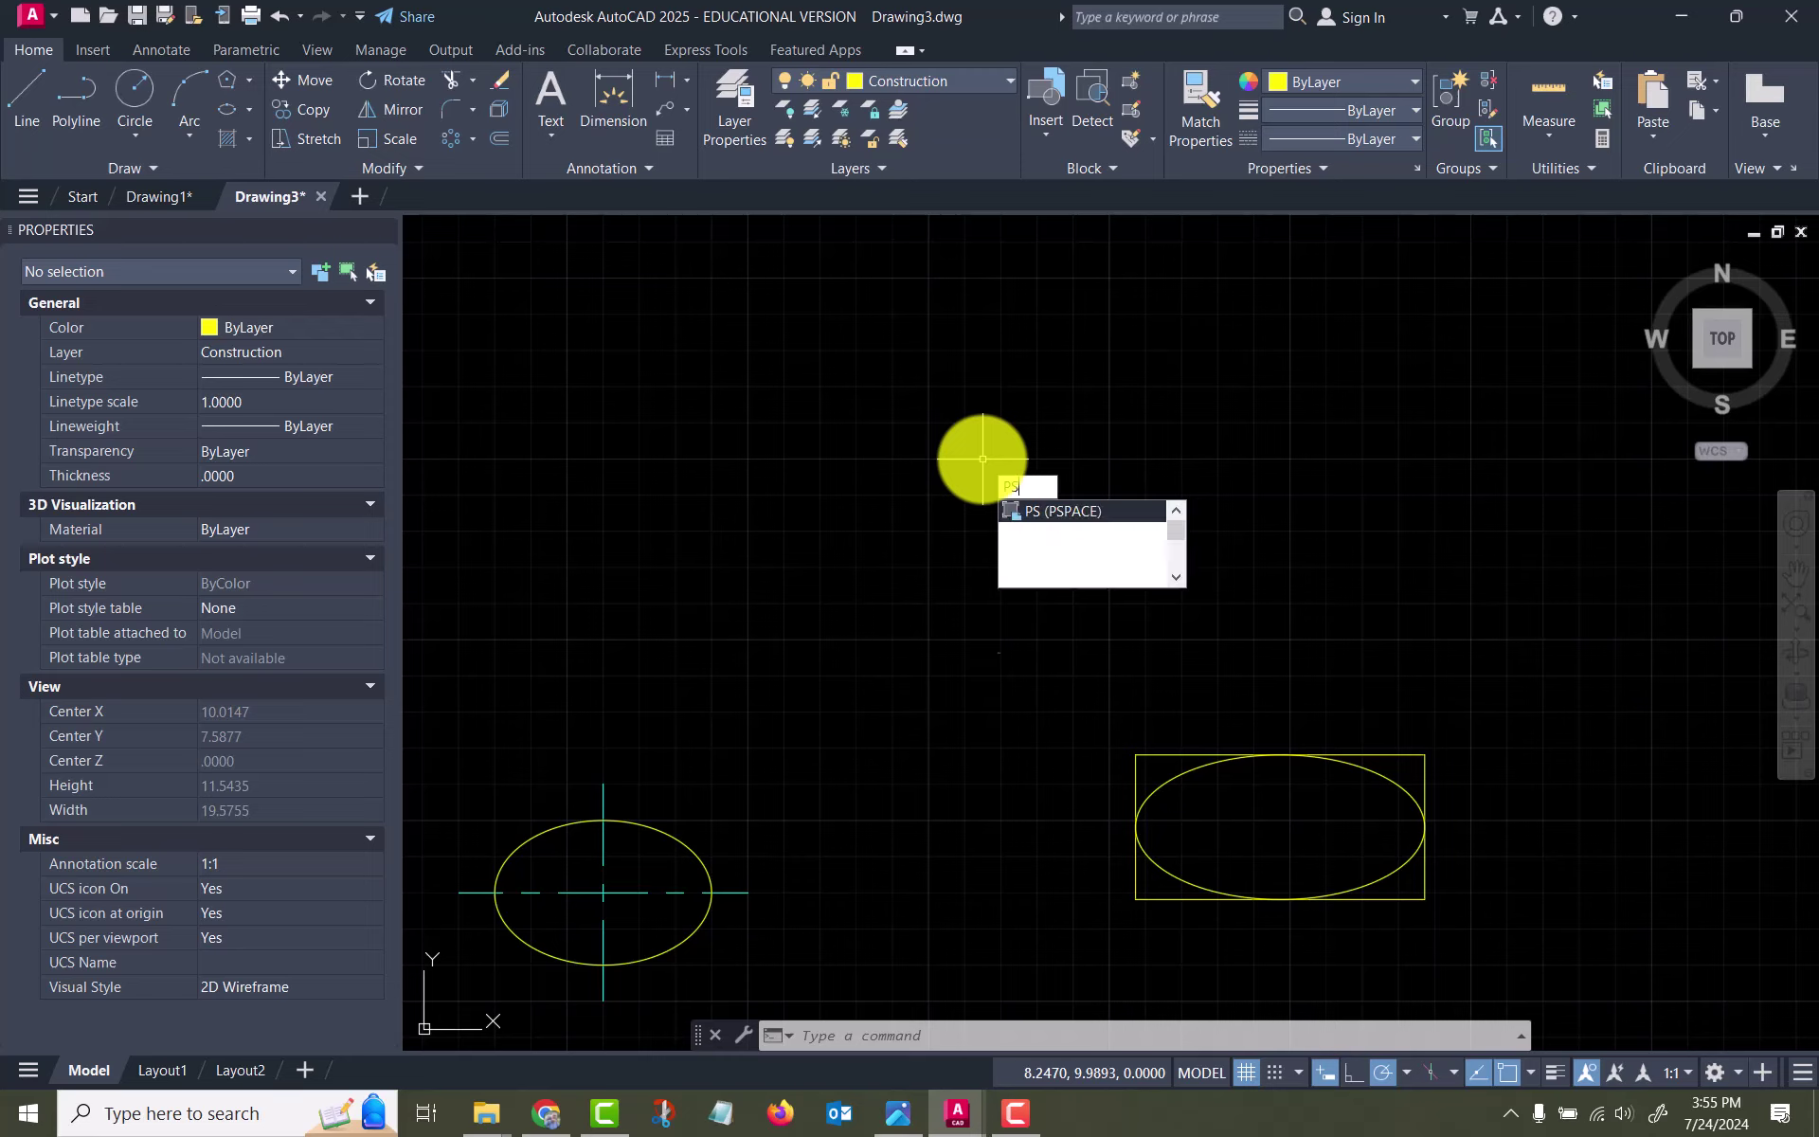
type("TYPE")
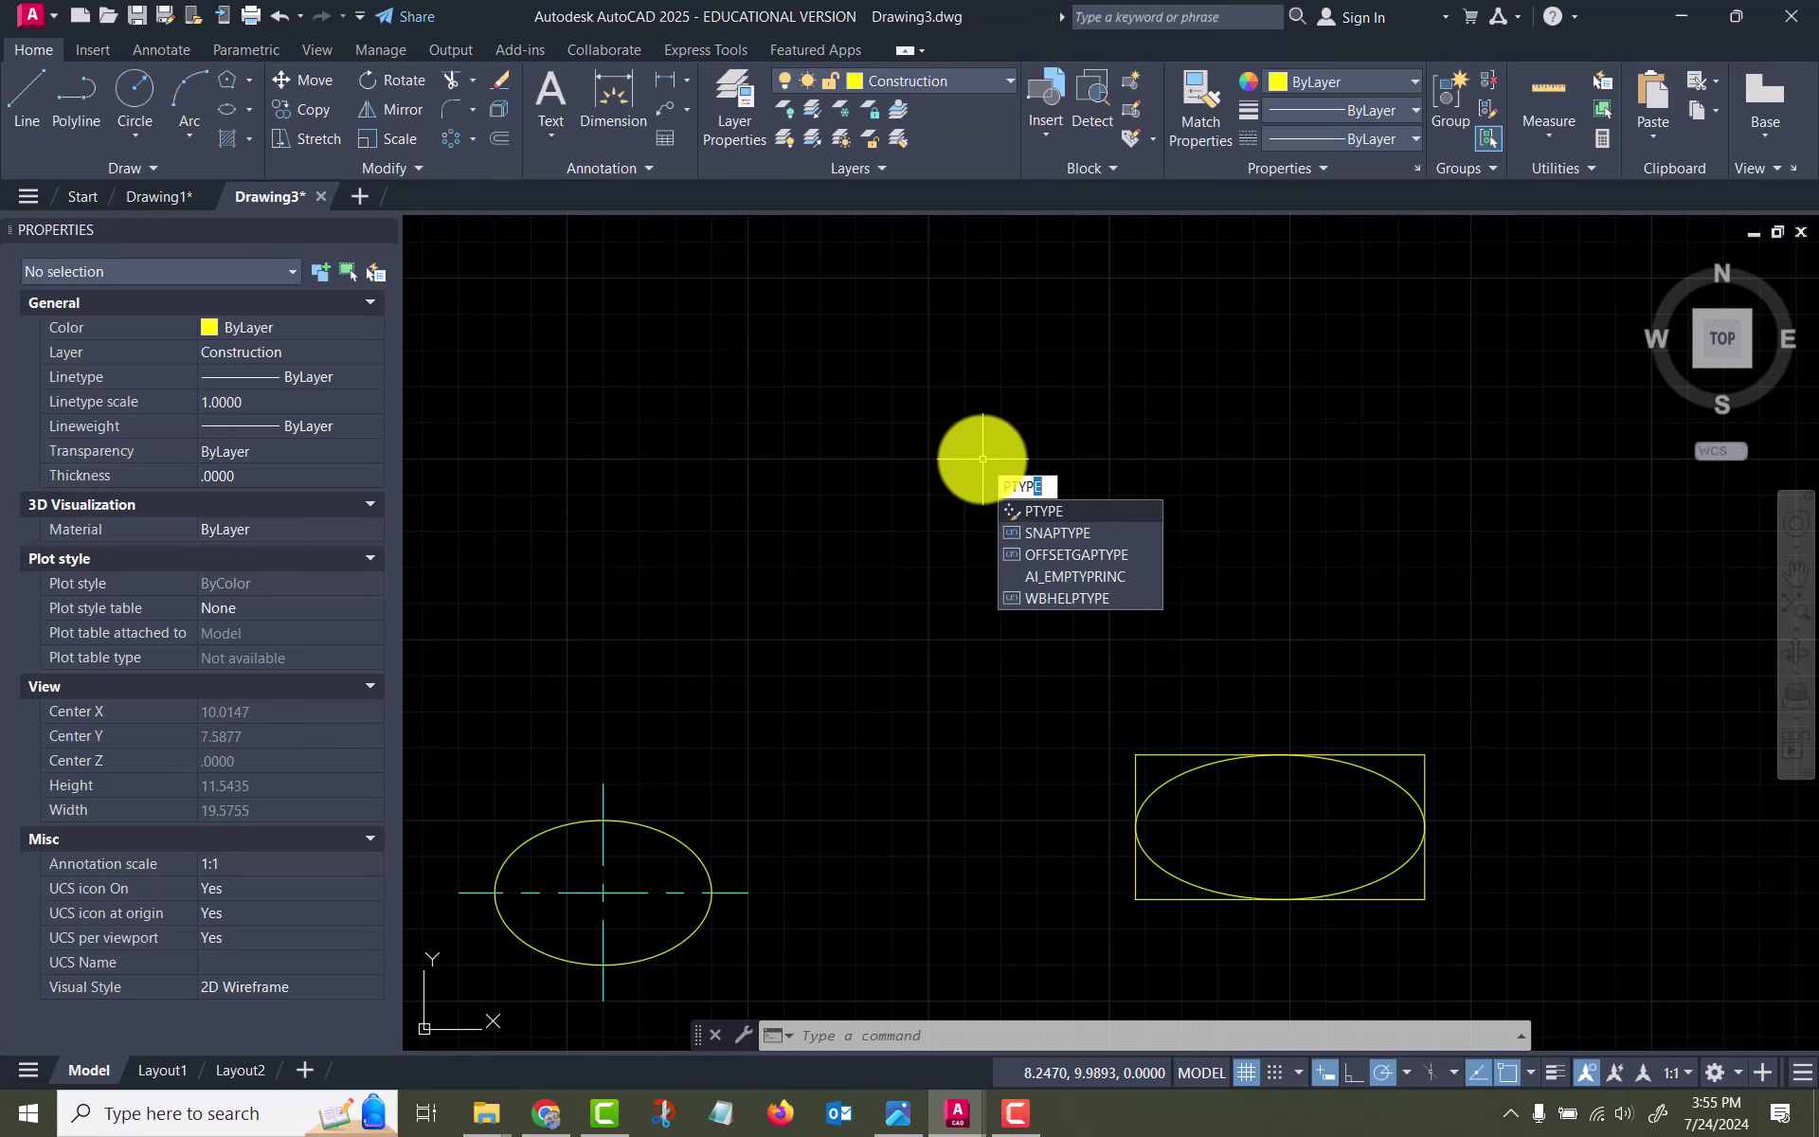
key("Return")
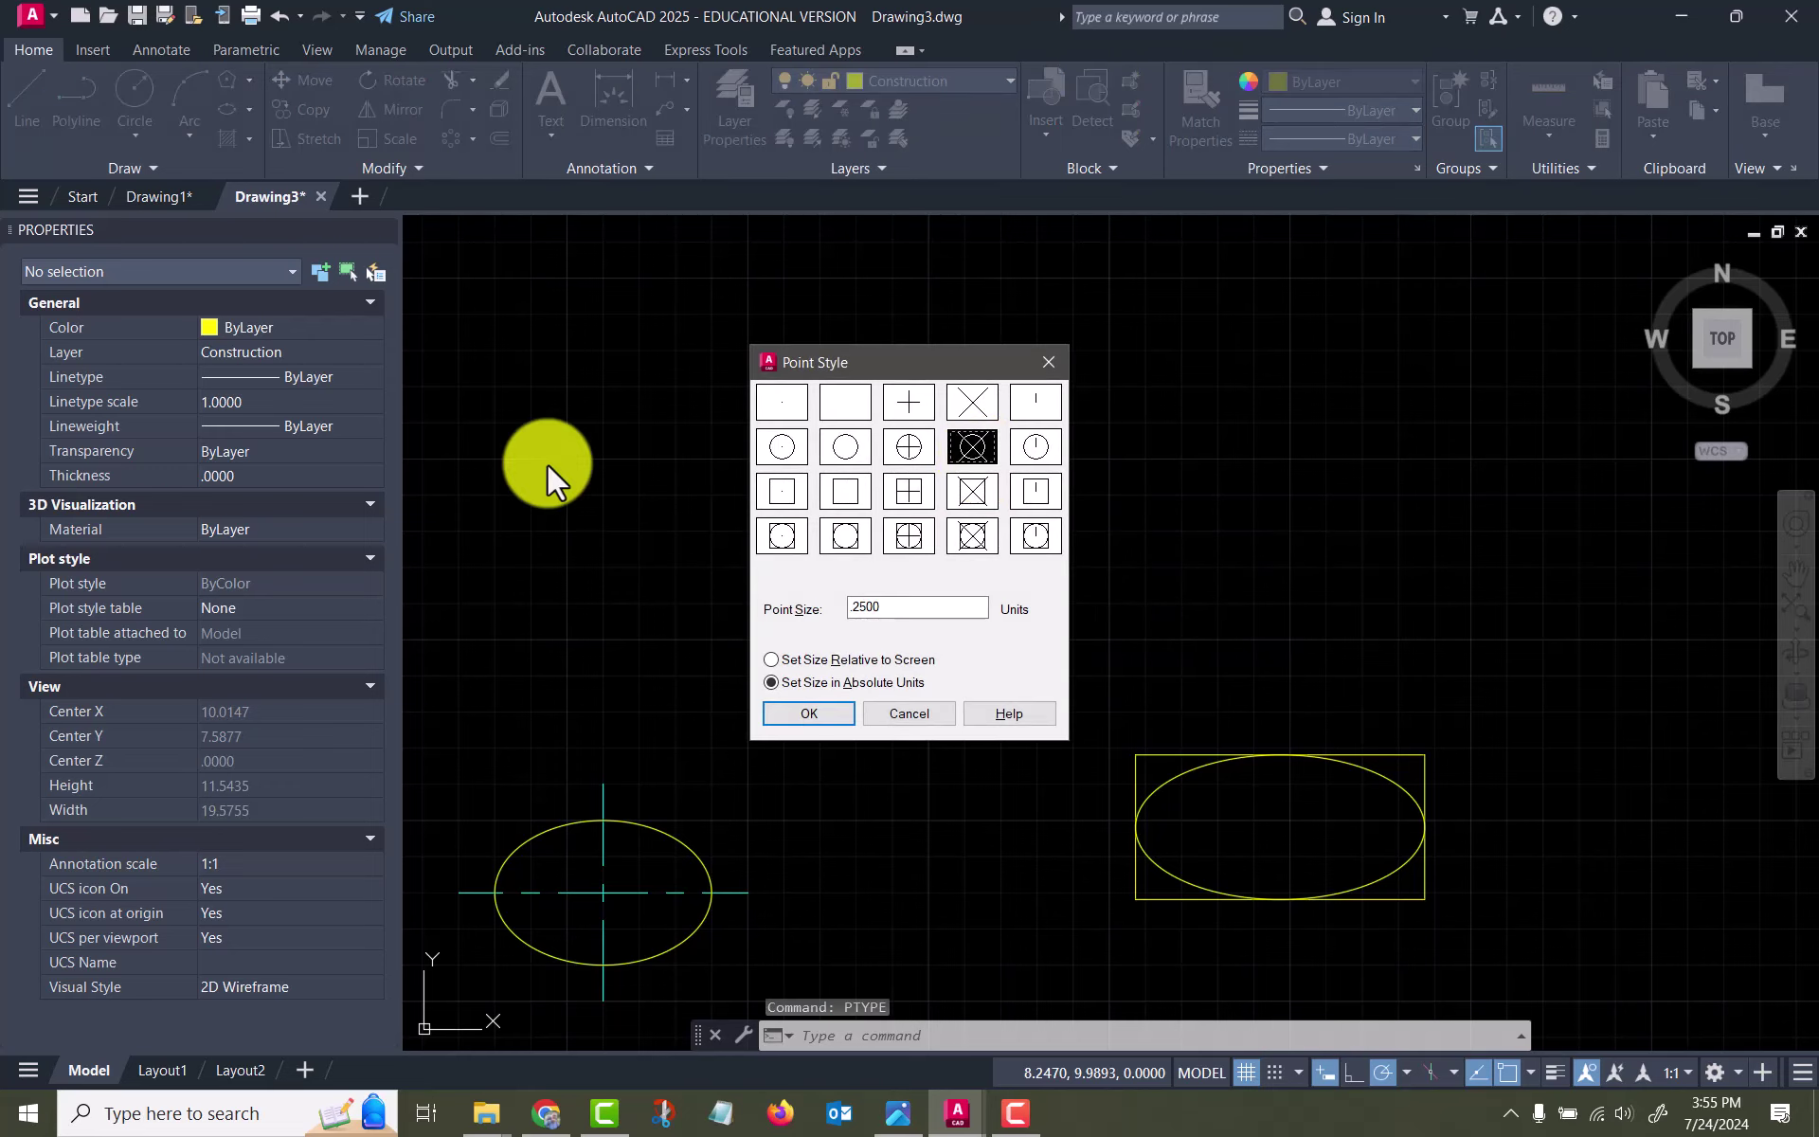
left_click(788, 400)
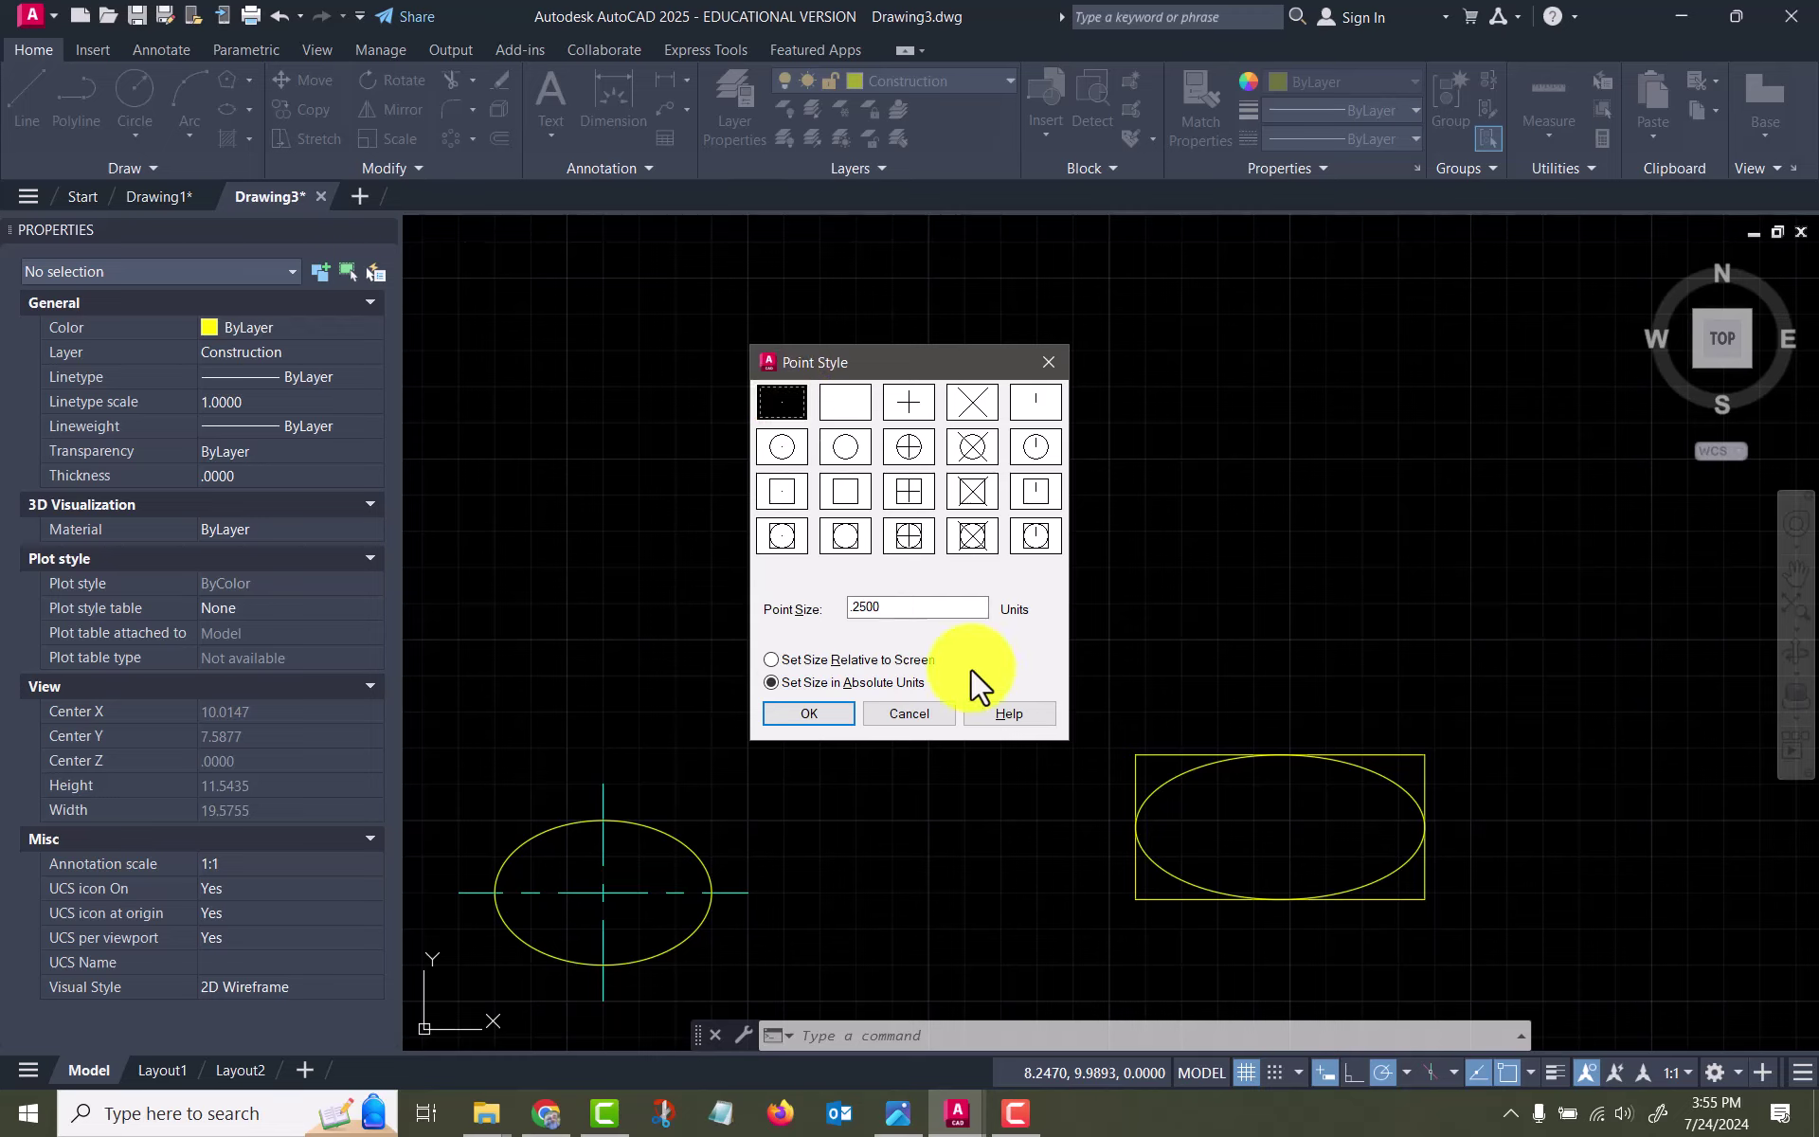
left_click(770, 660)
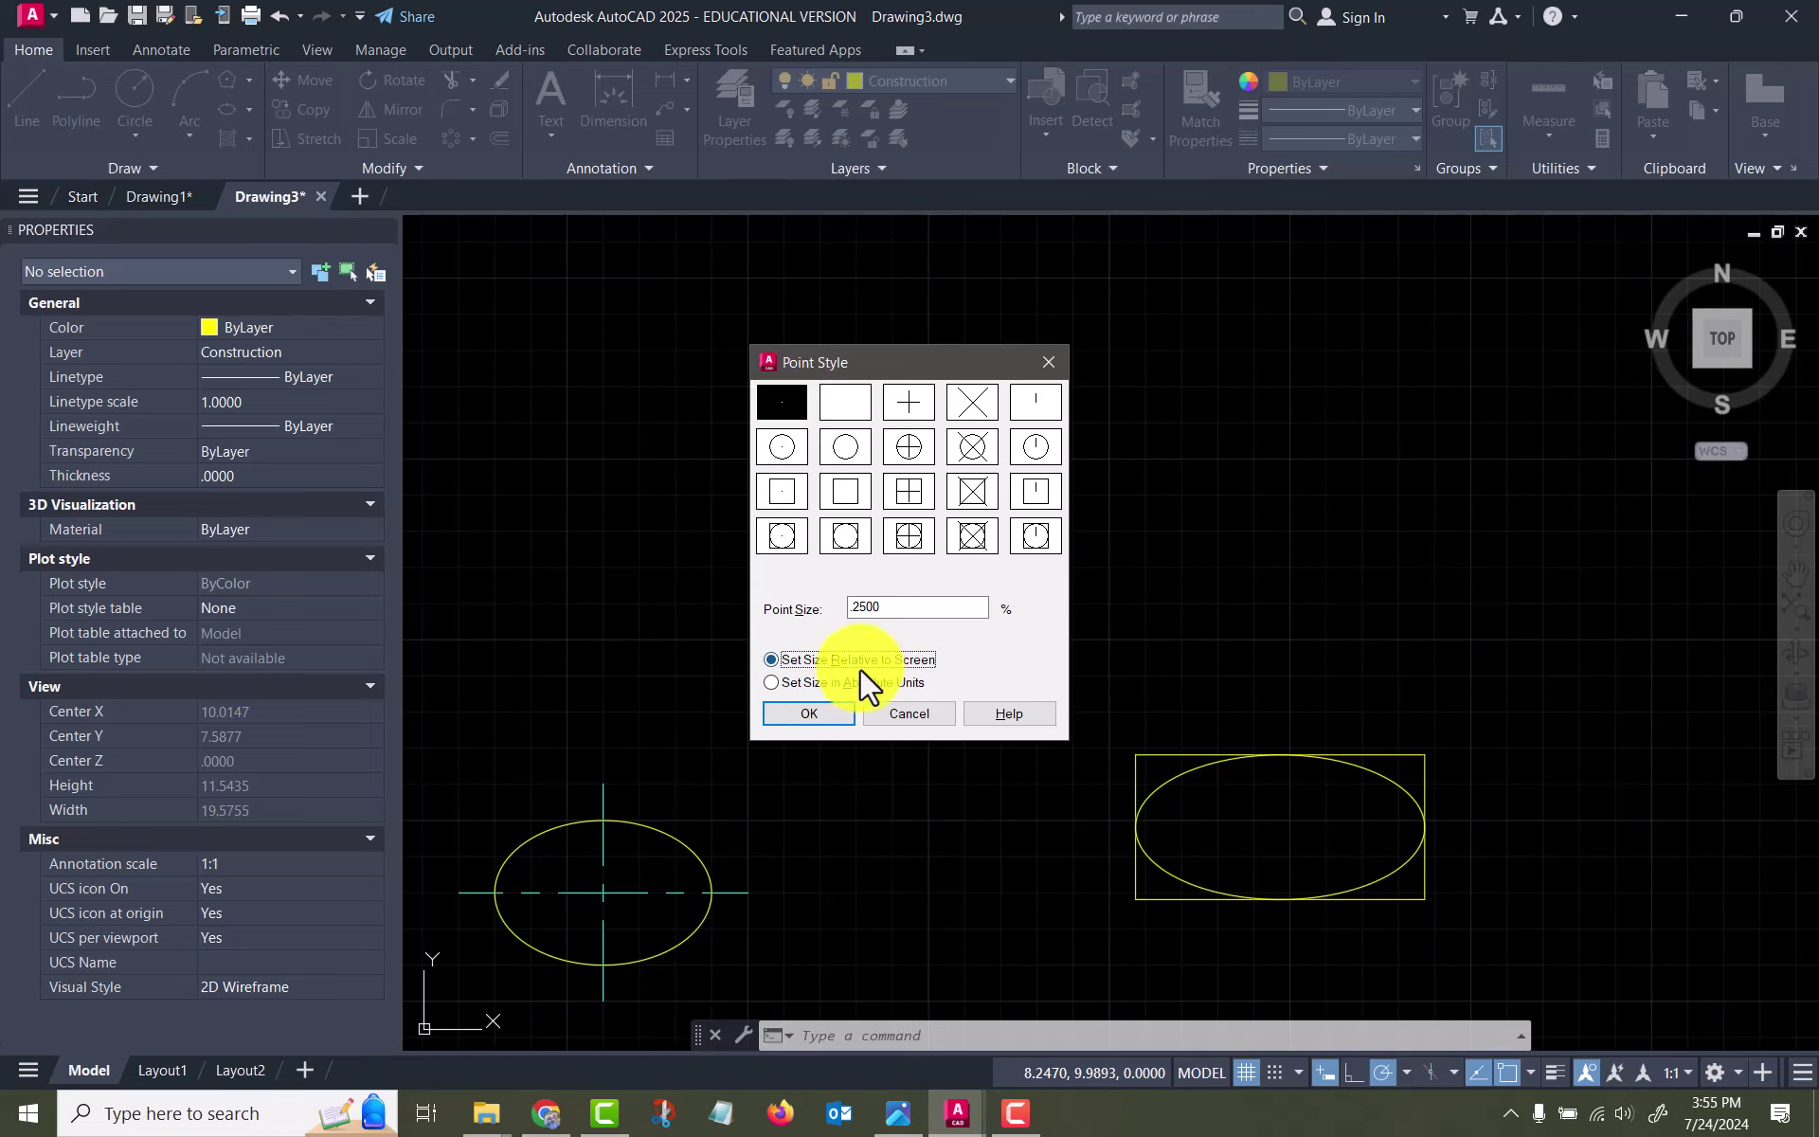
left_click_drag(901, 608, 771, 615)
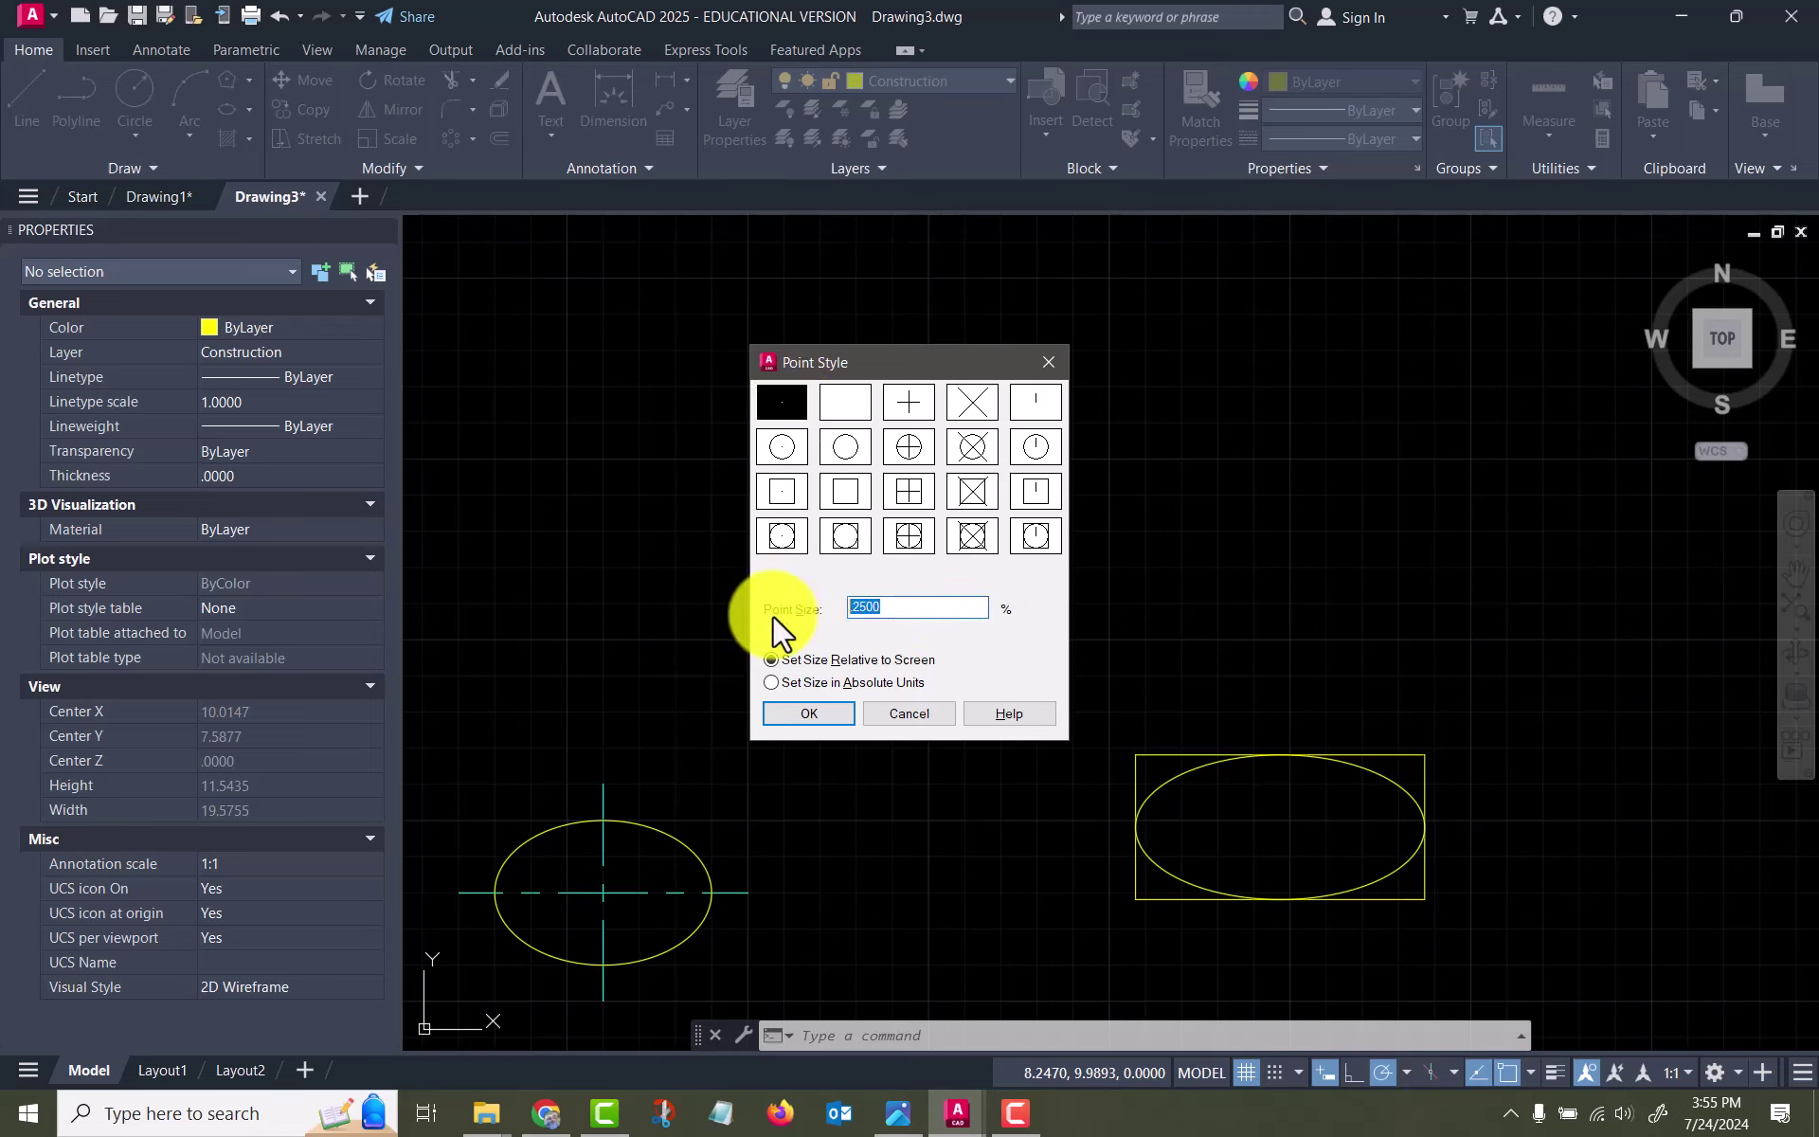
type("5")
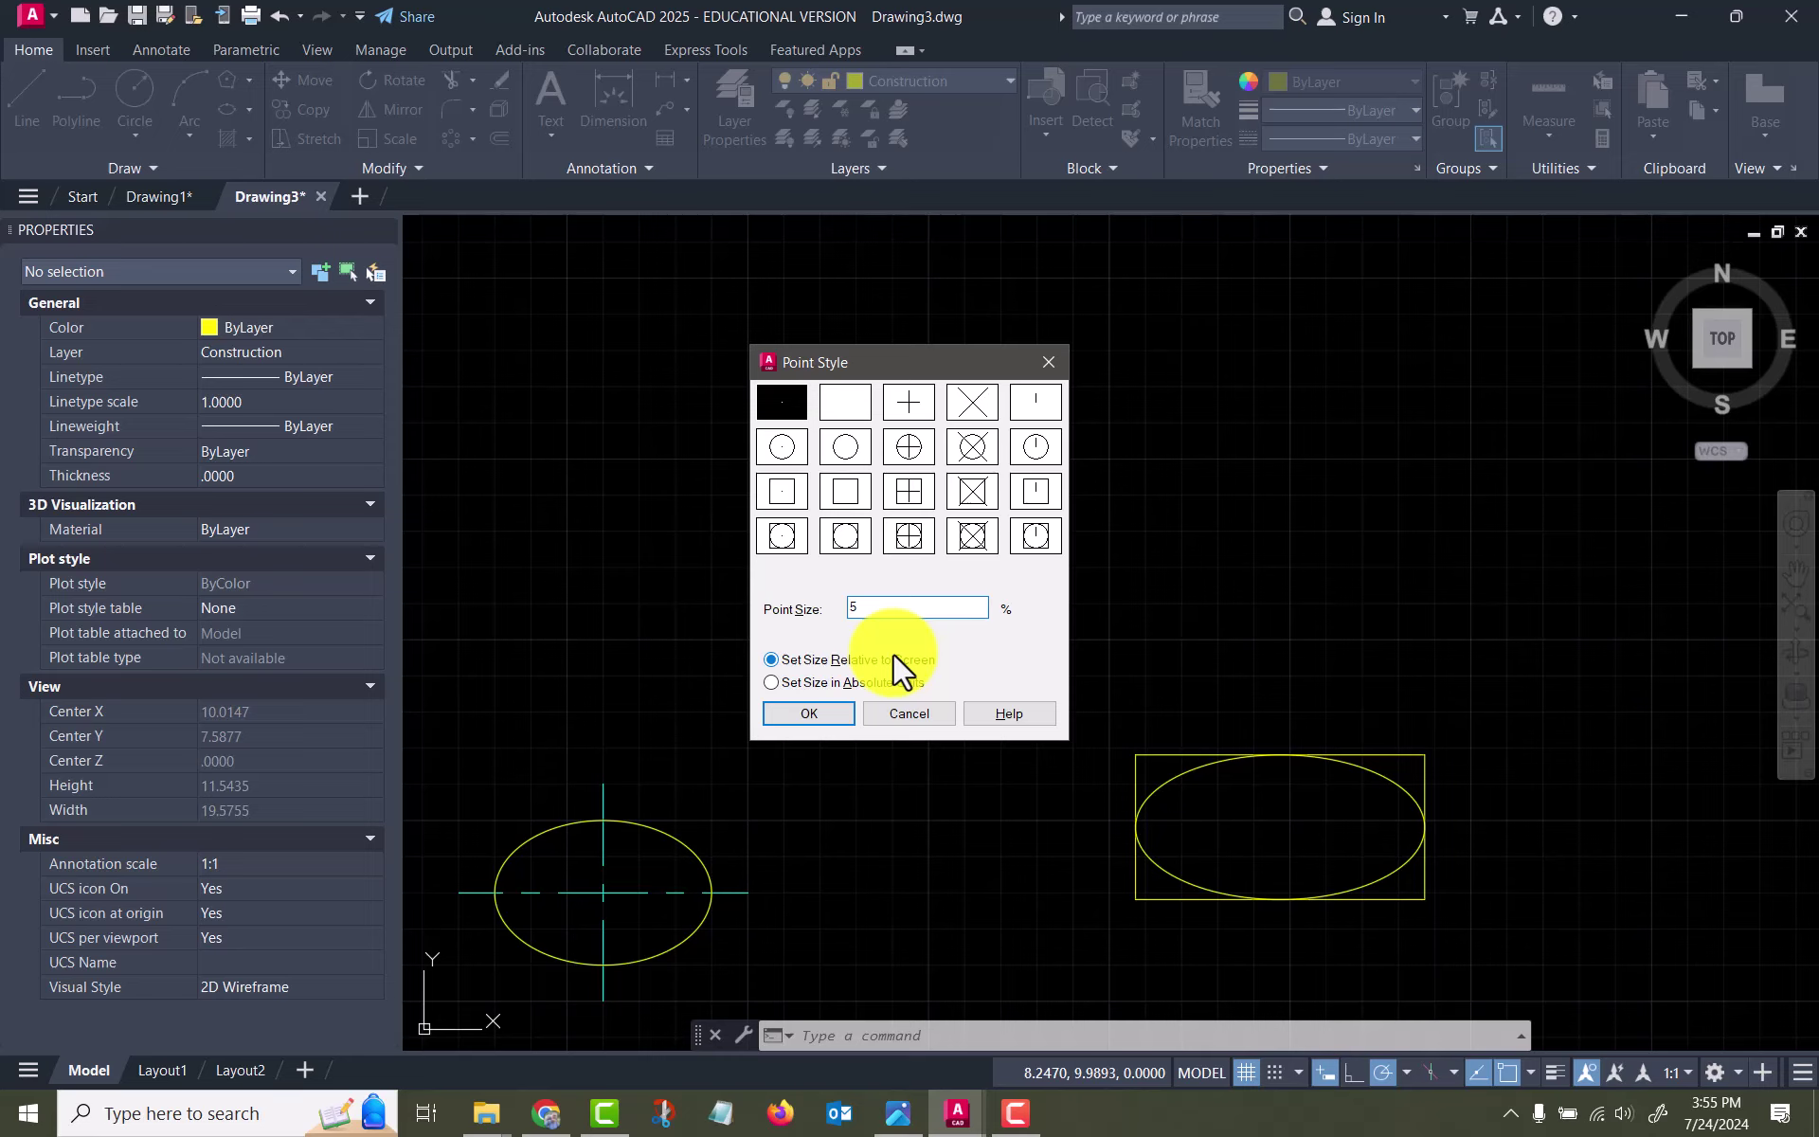
Switch to the circle-with-X marker at 0.25 absolute units and apply it
left_click(978, 452)
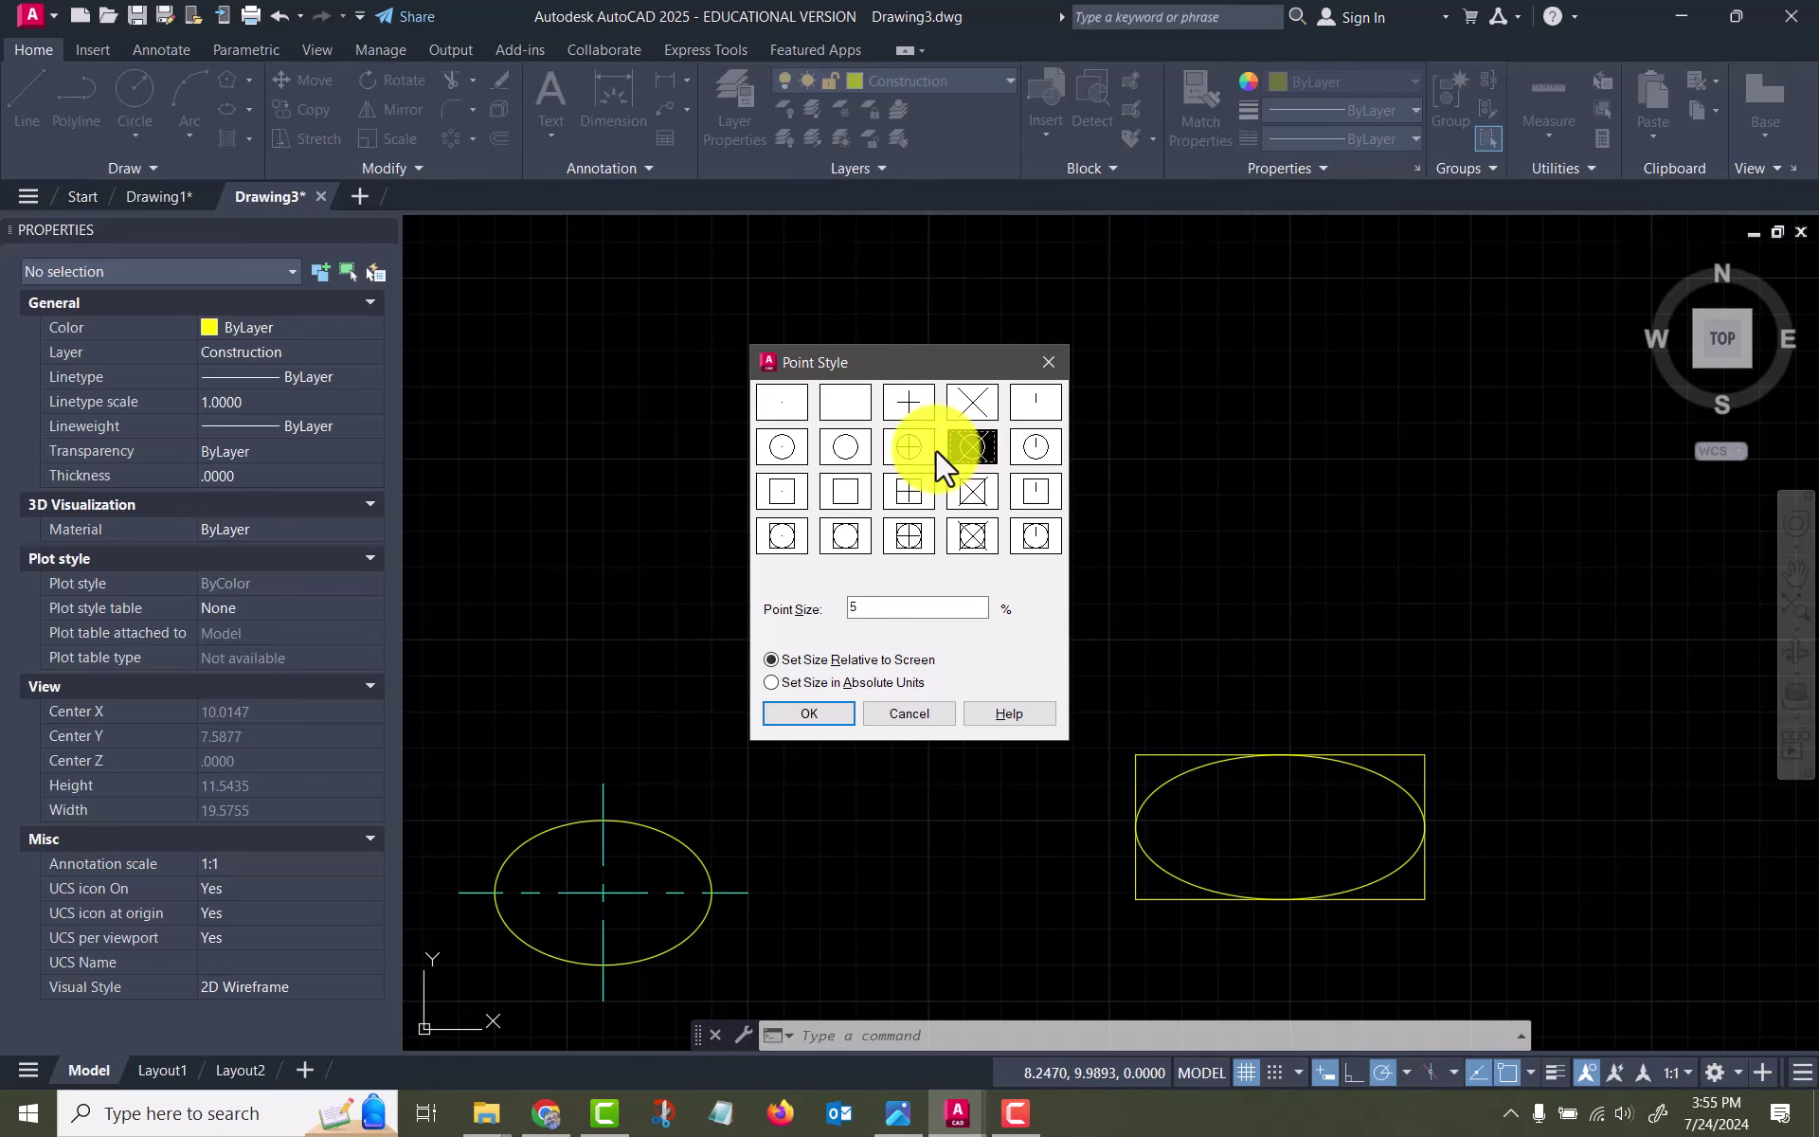
left_click(771, 682)
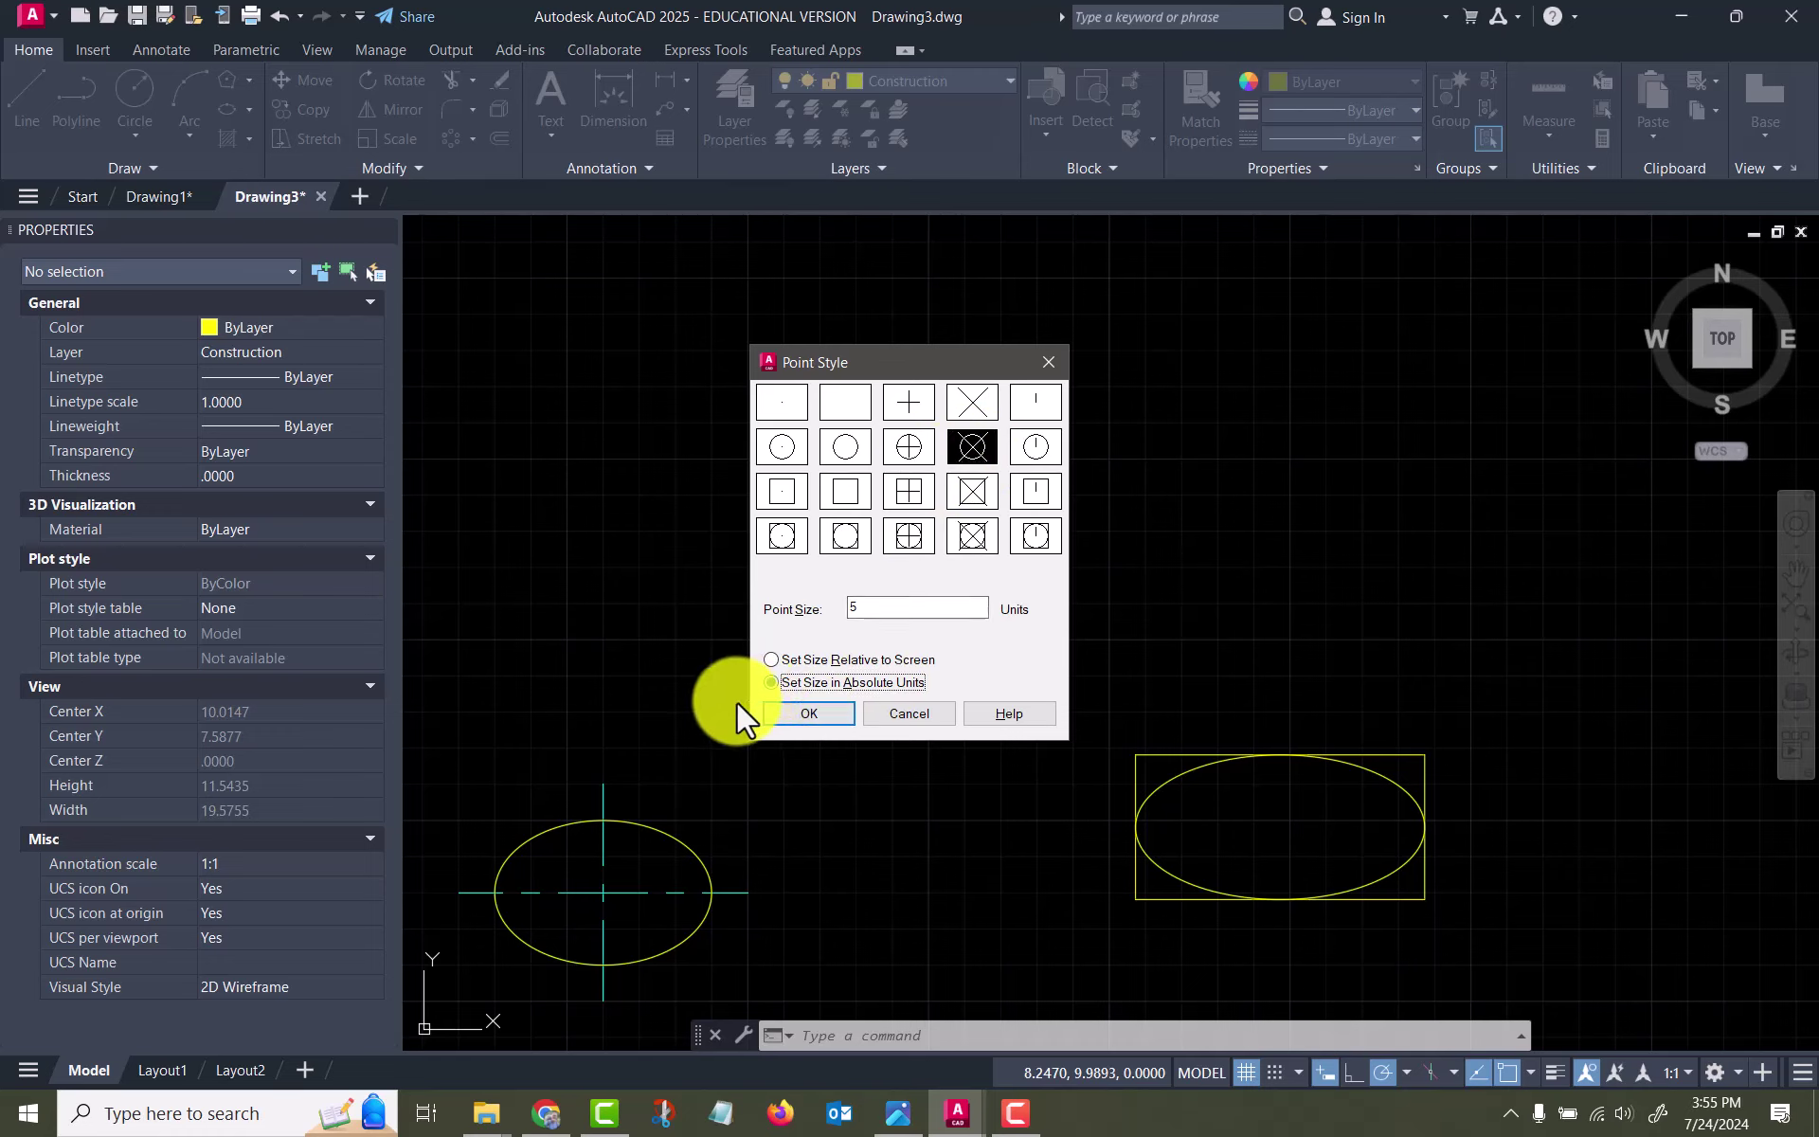
double_click(885, 611)
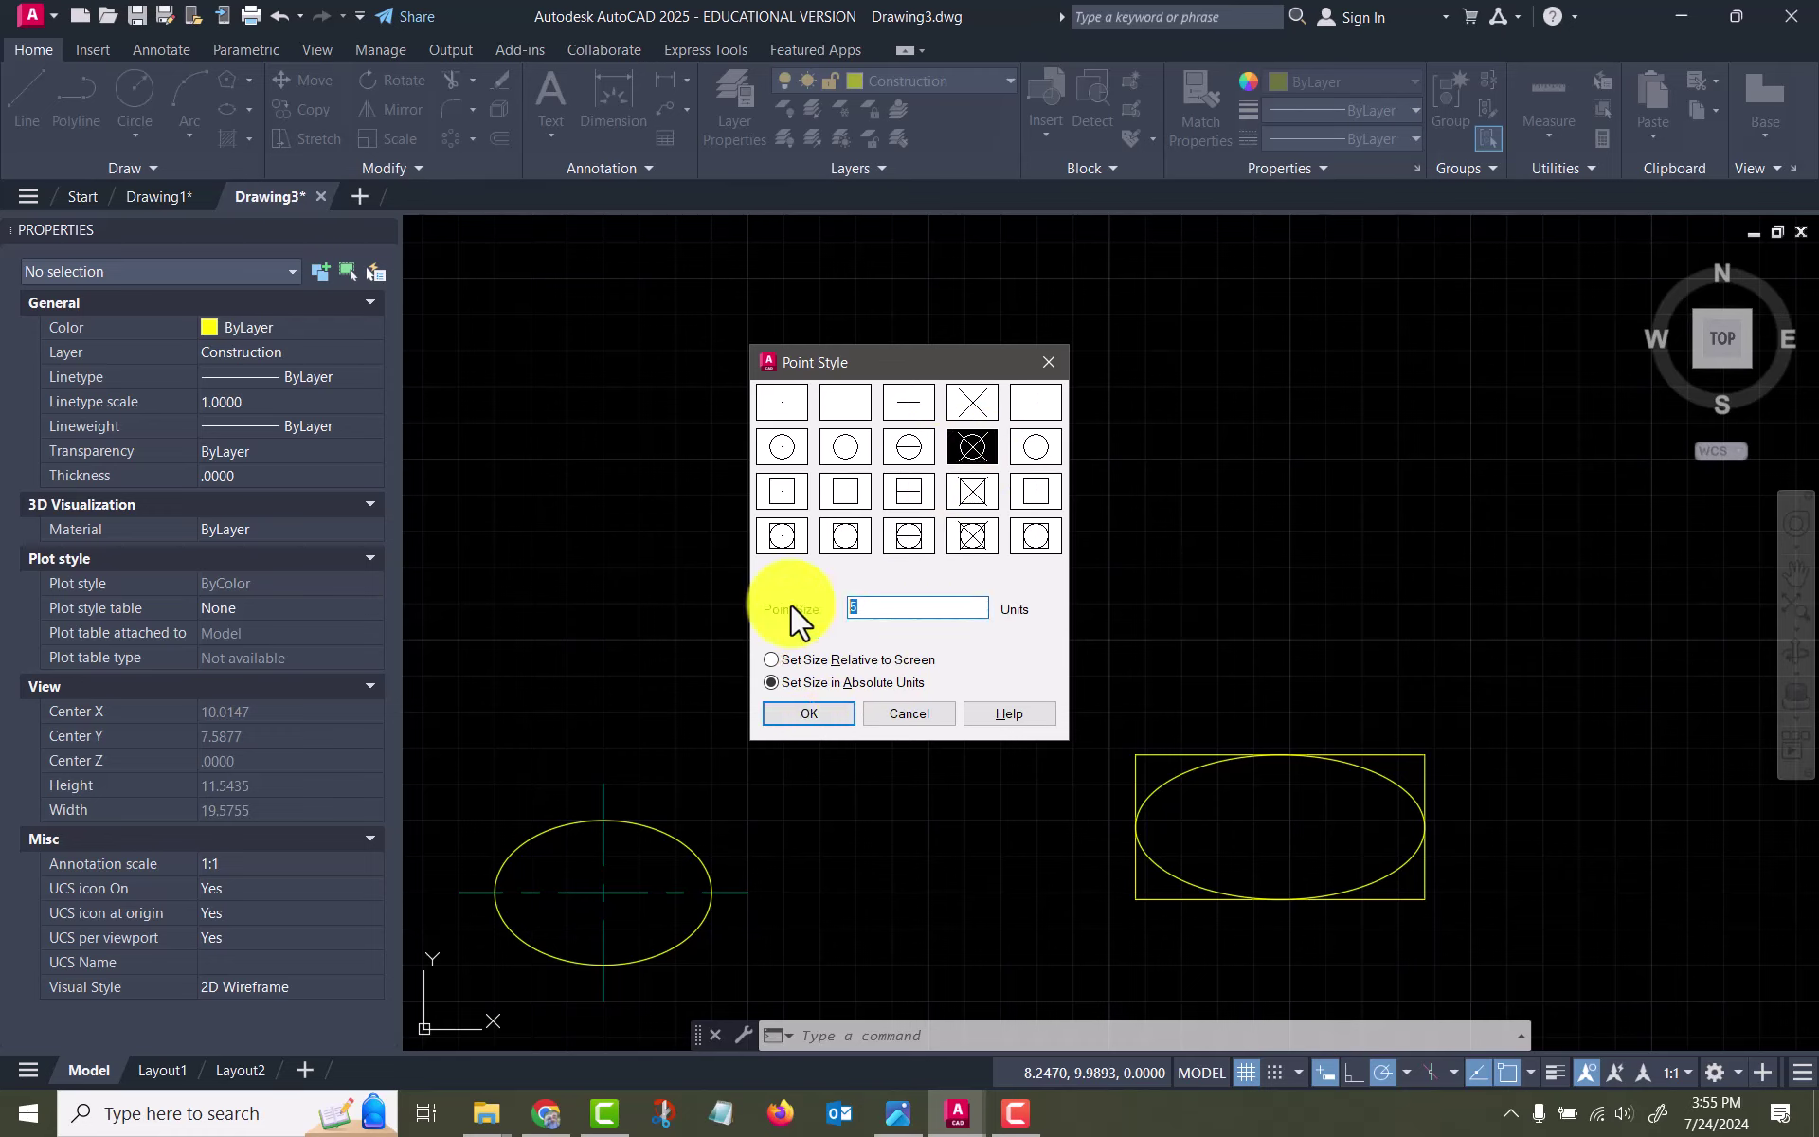
type(".25")
left_click(820, 712)
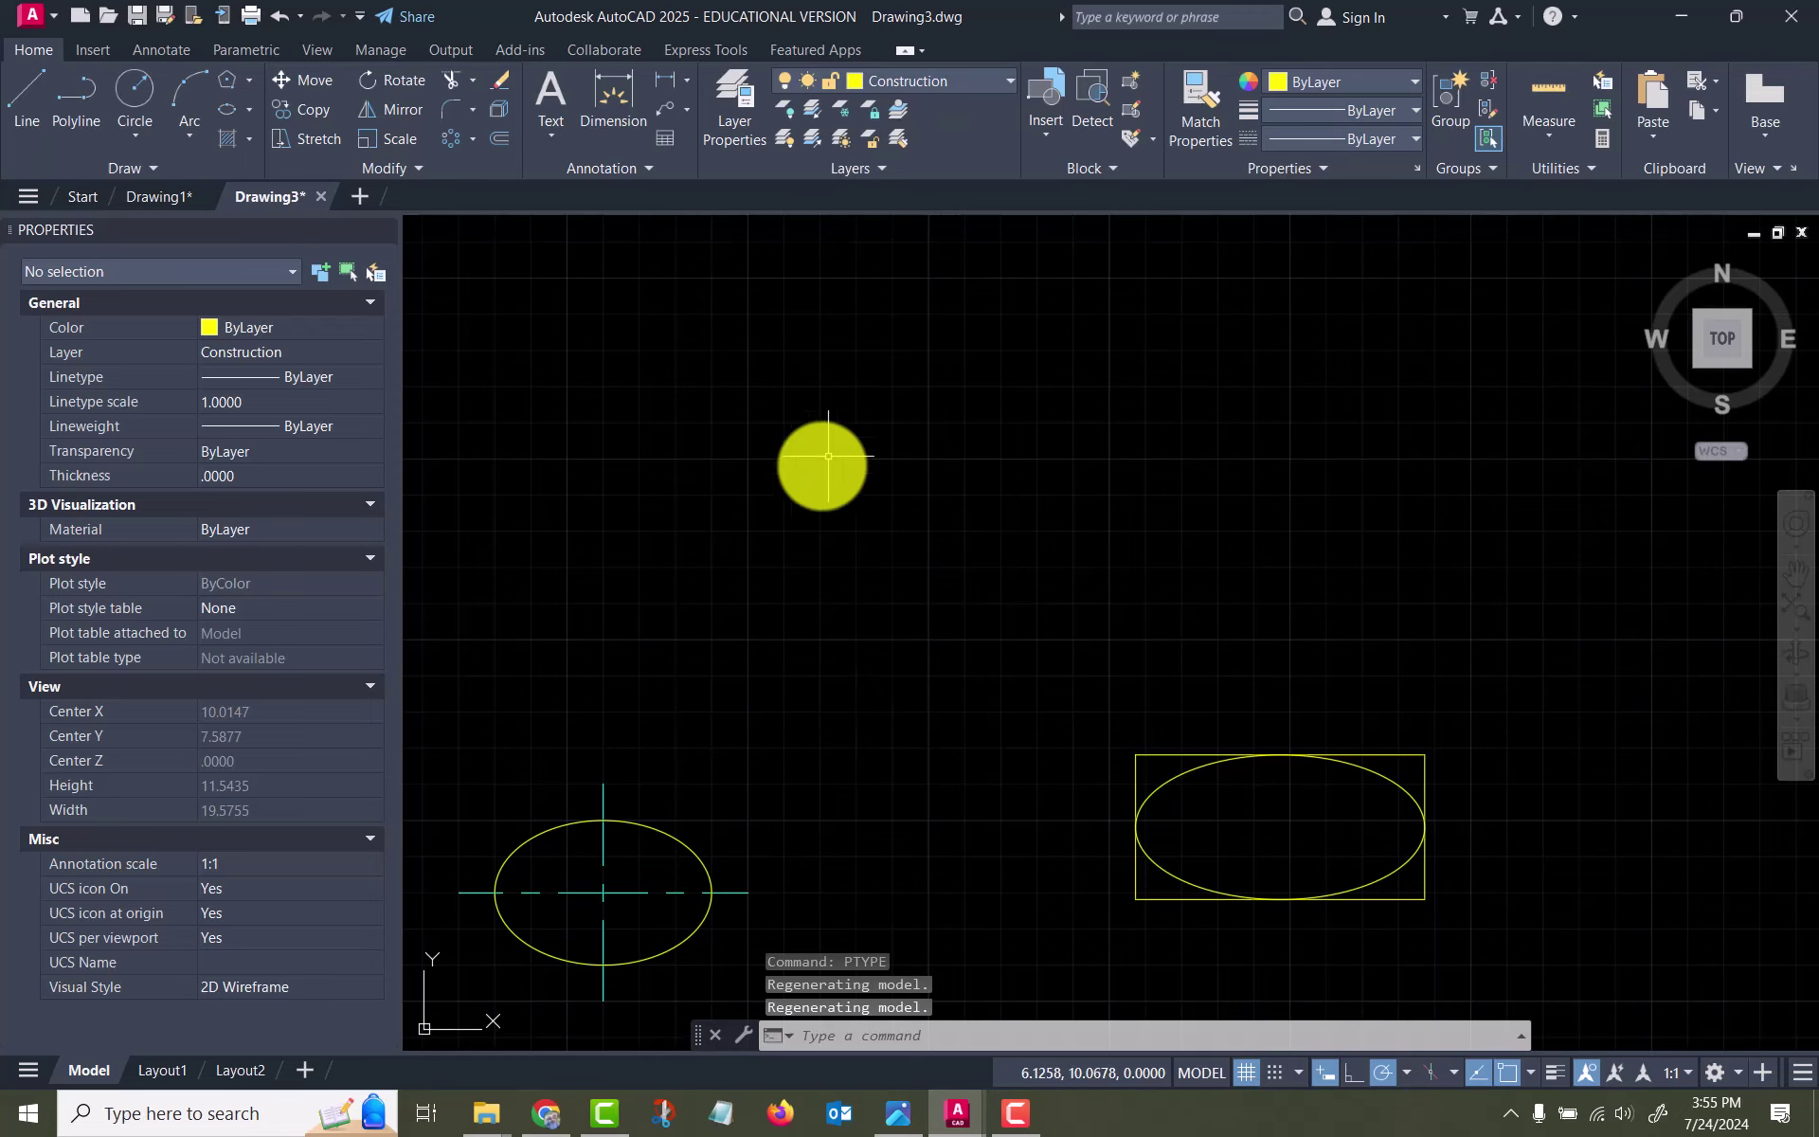
Place two point markers freely side by side using Multiple Points
left_click(152, 166)
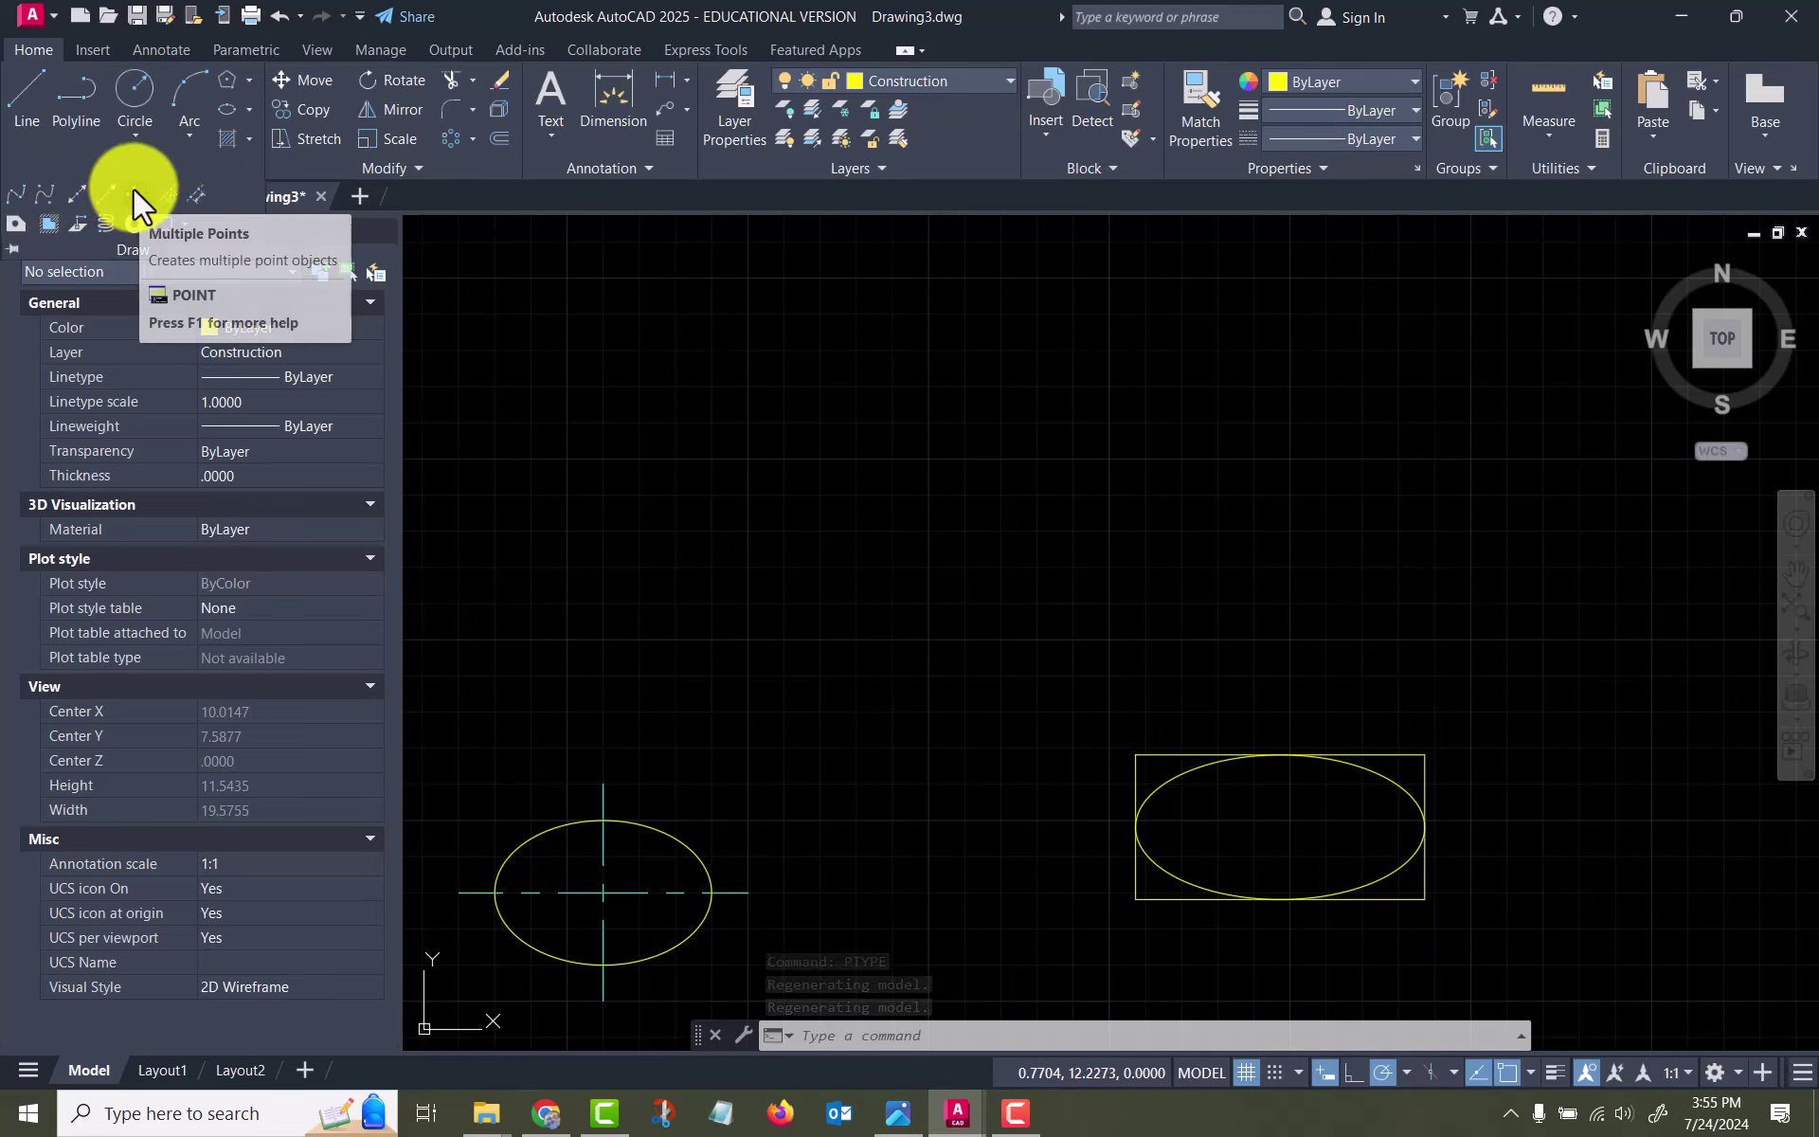
left_click(132, 188)
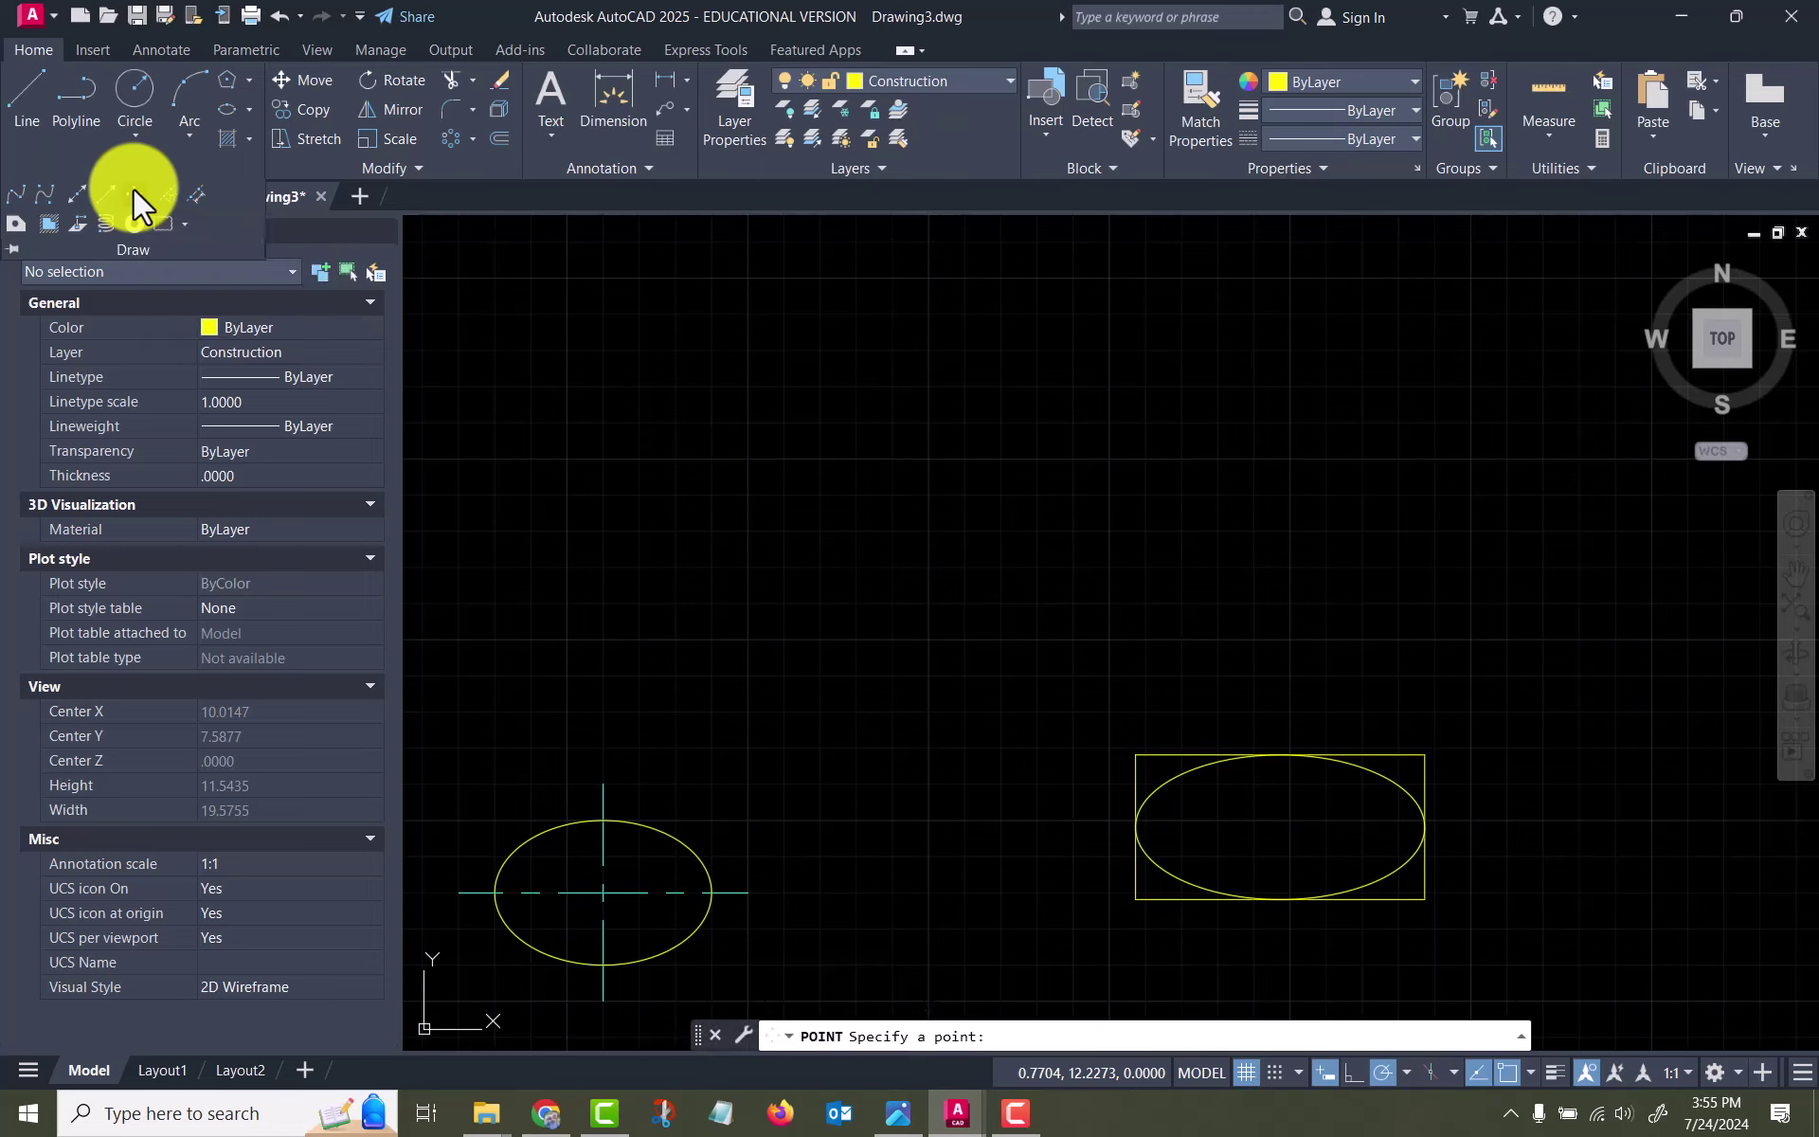
left_click(803, 537)
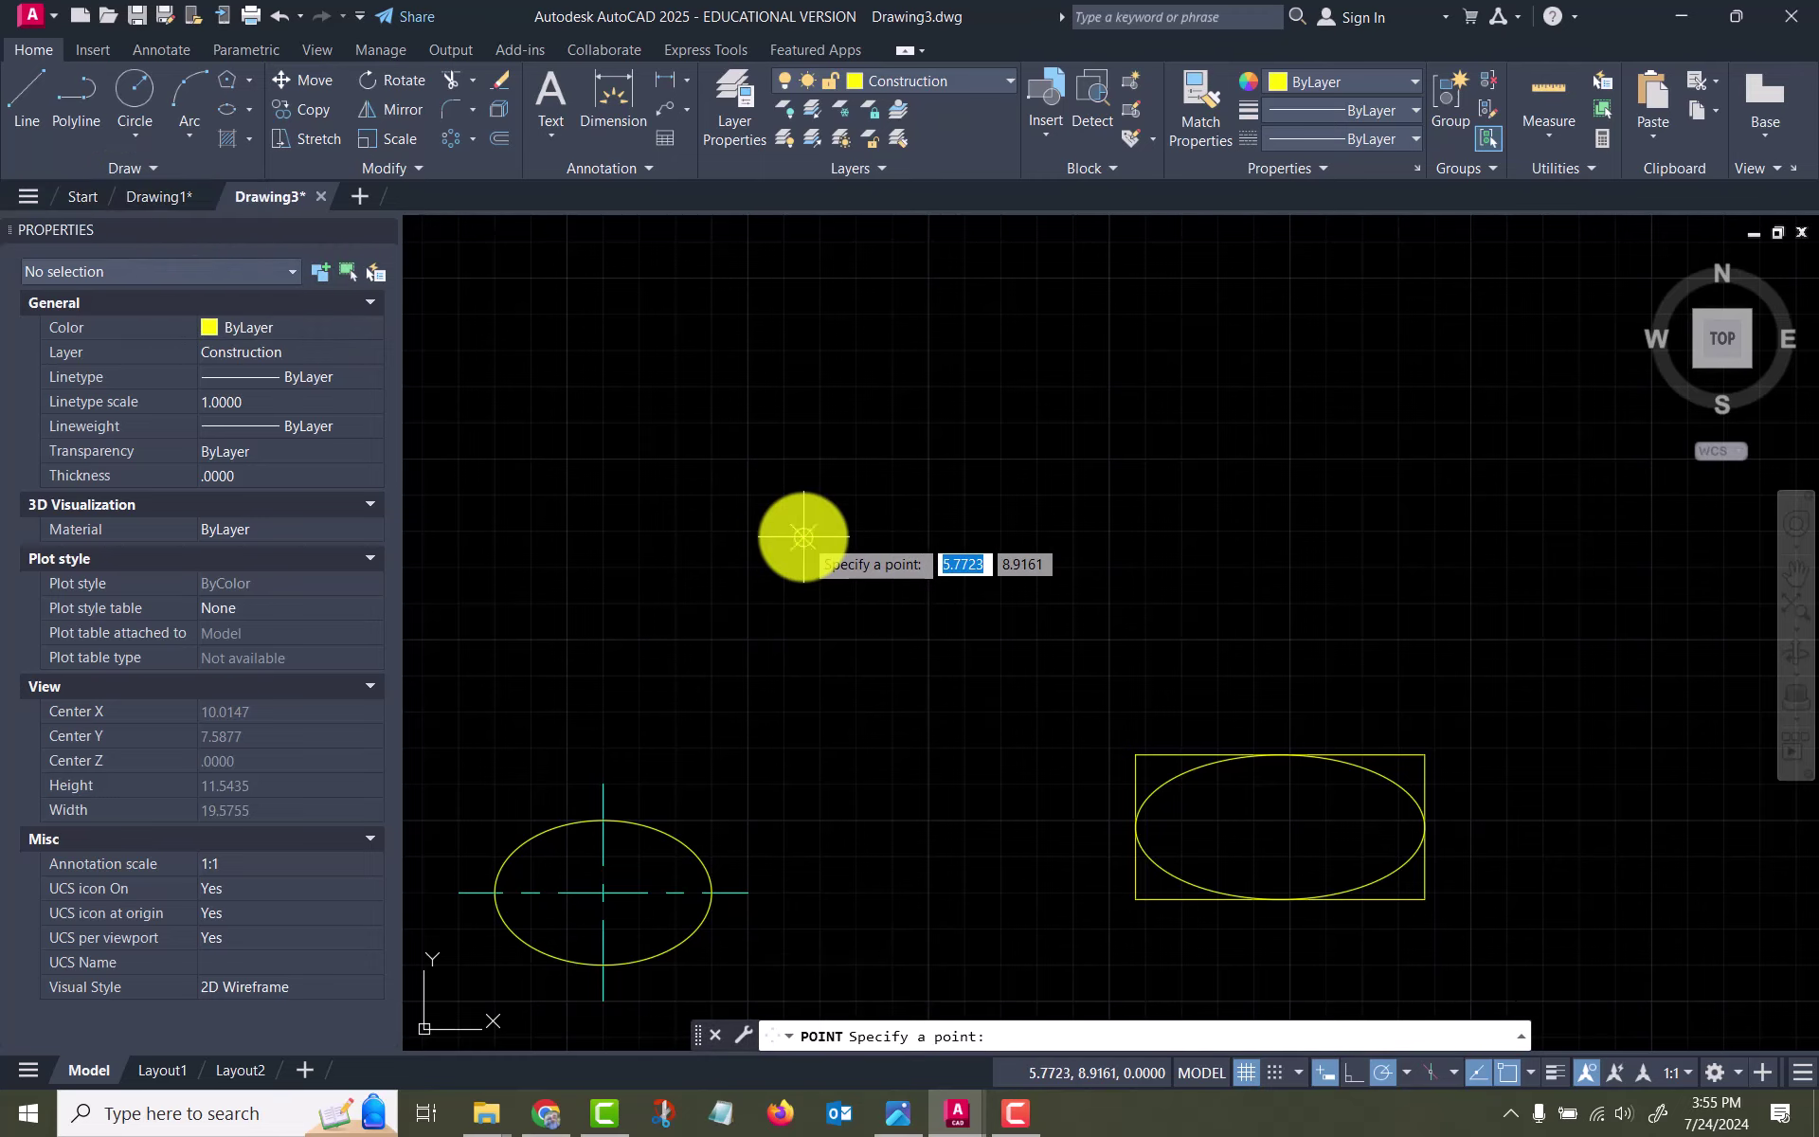
left_click(950, 538)
key("Escape")
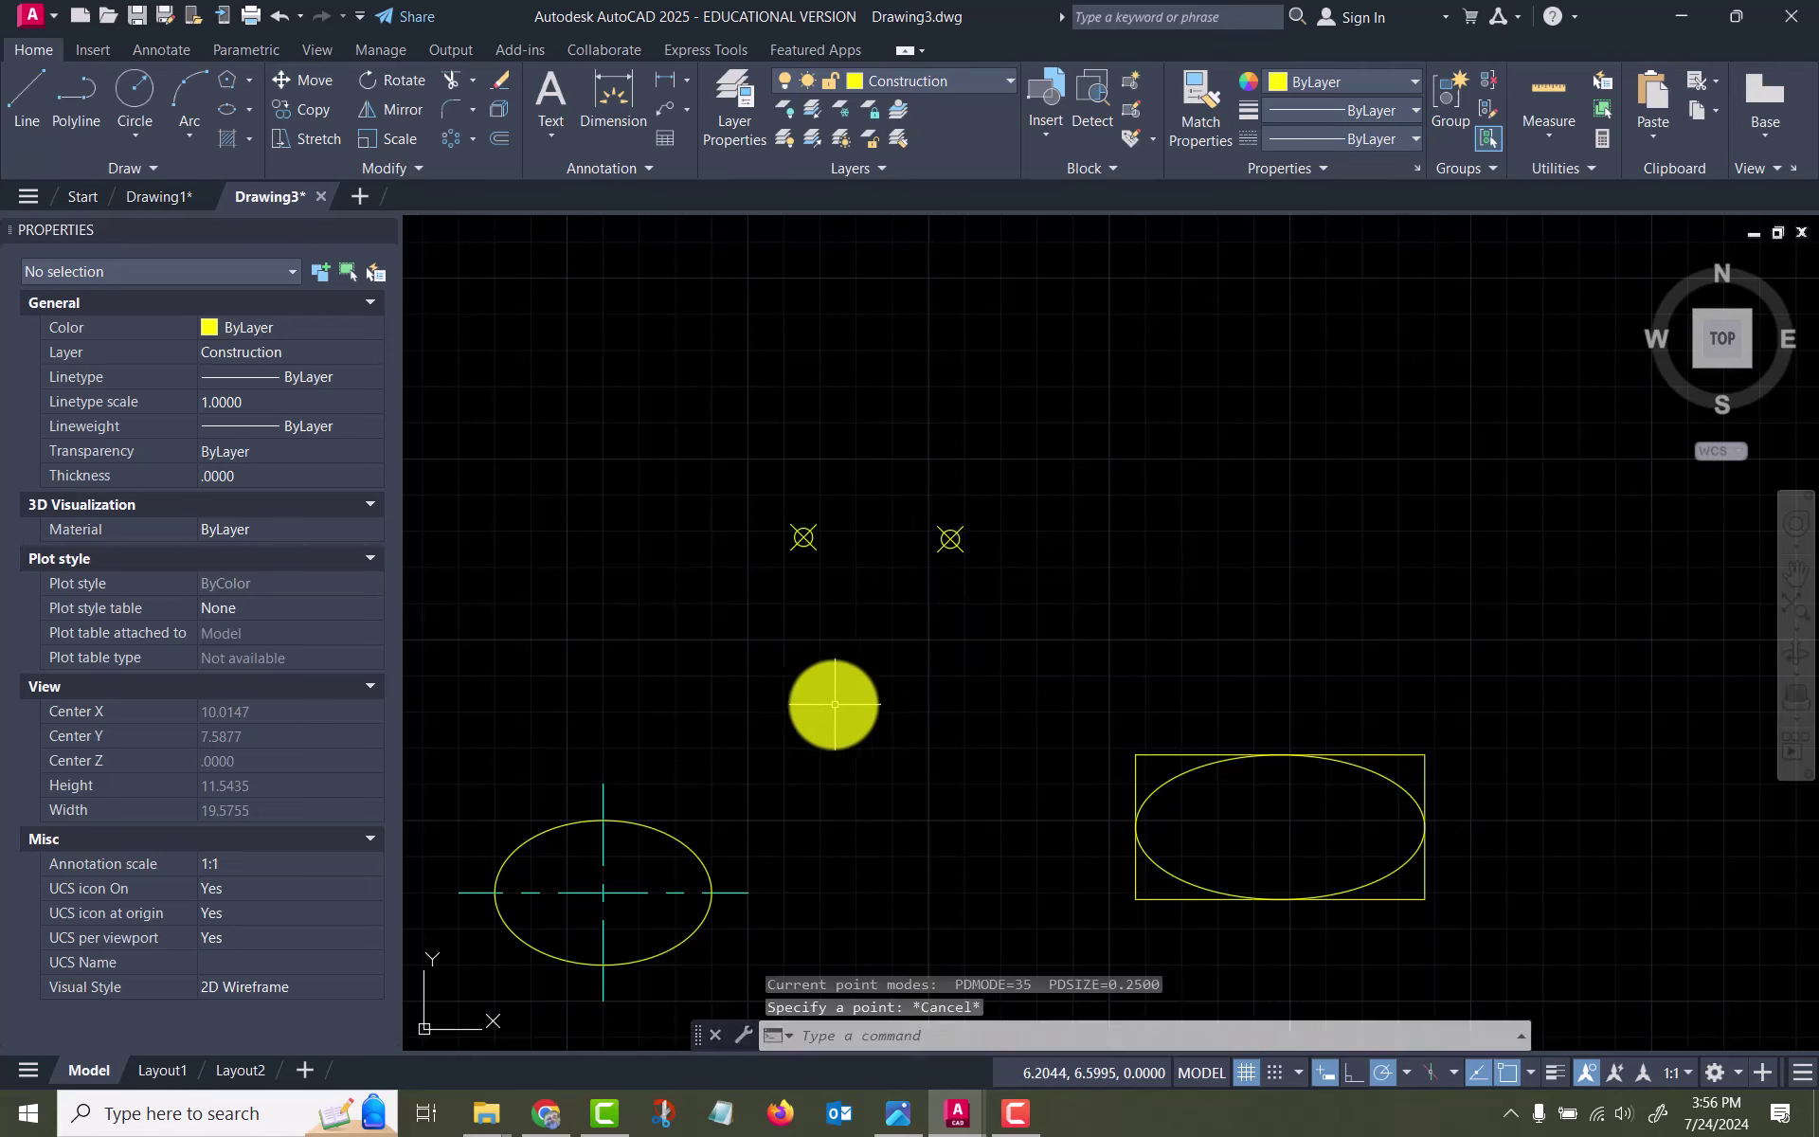
Place two more point markers at coordinates 6,7 and 8,7
key("Return")
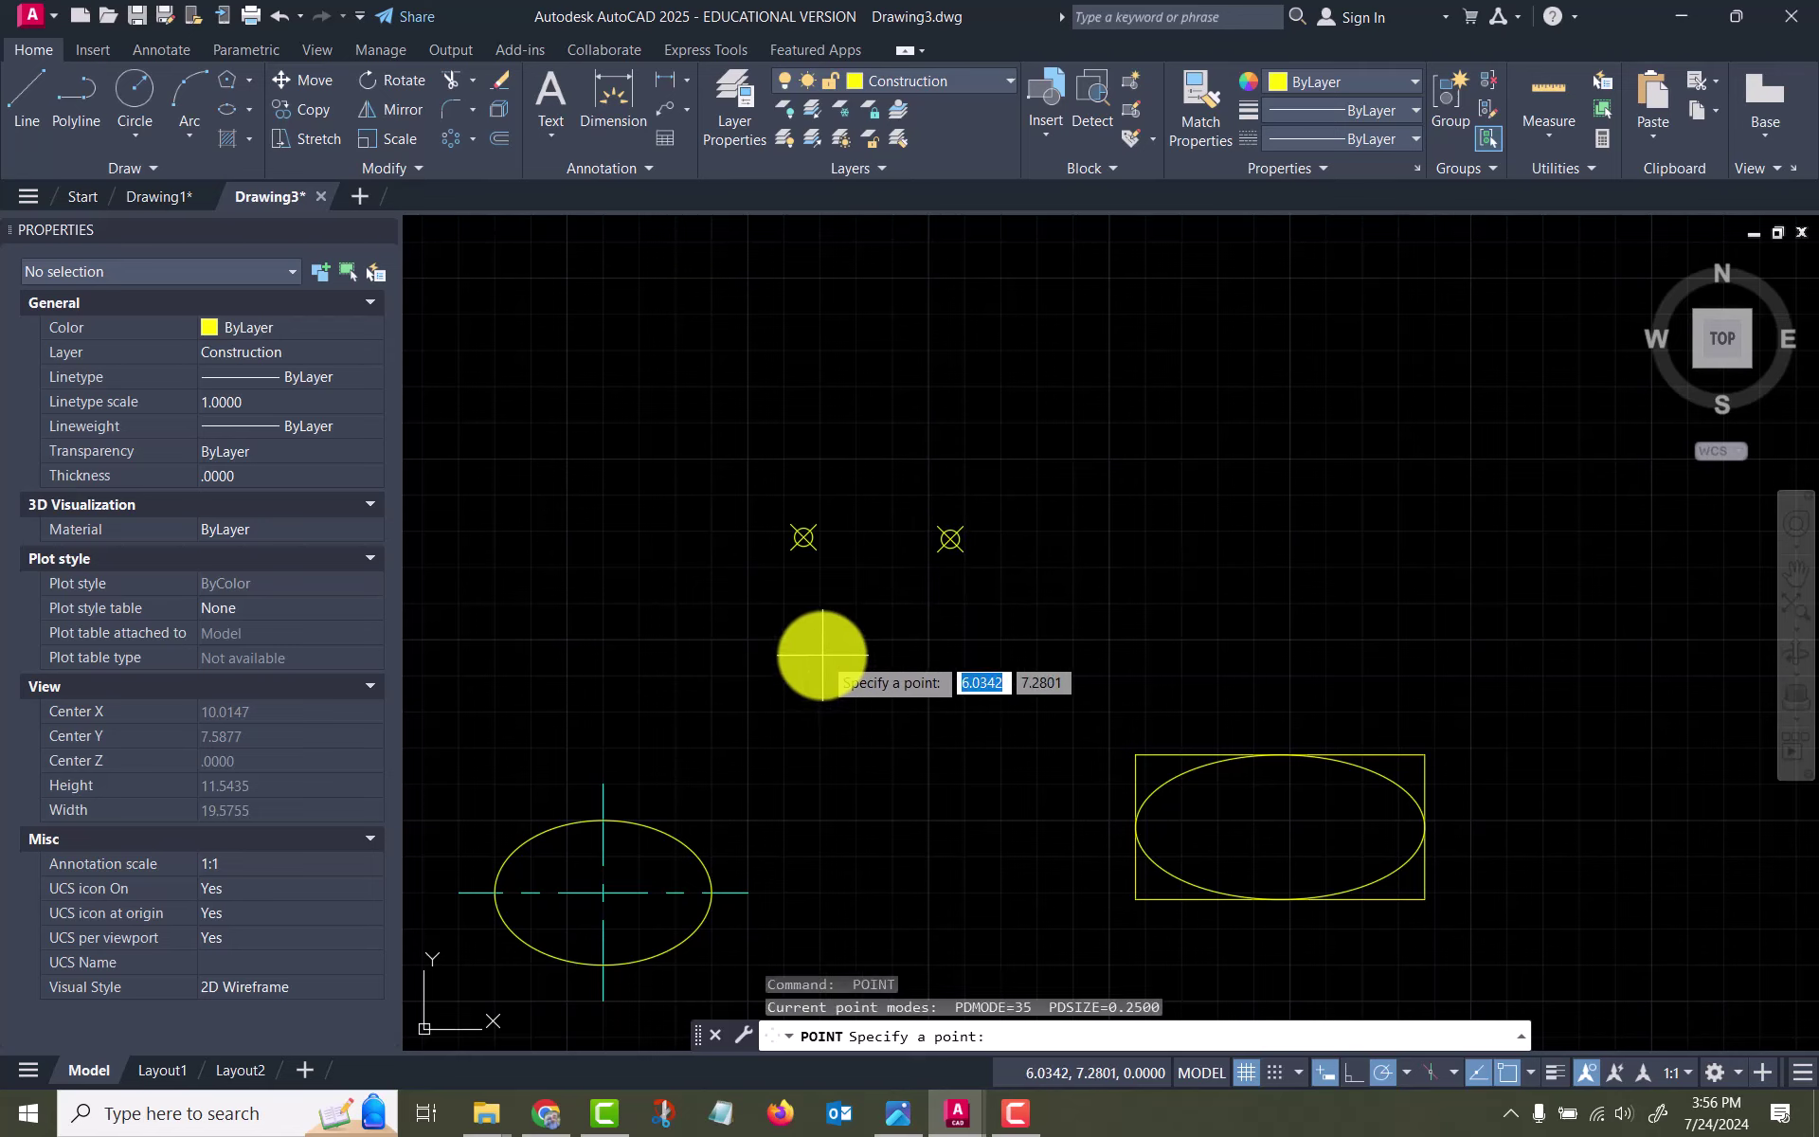
type("6")
key("Tab")
type("7")
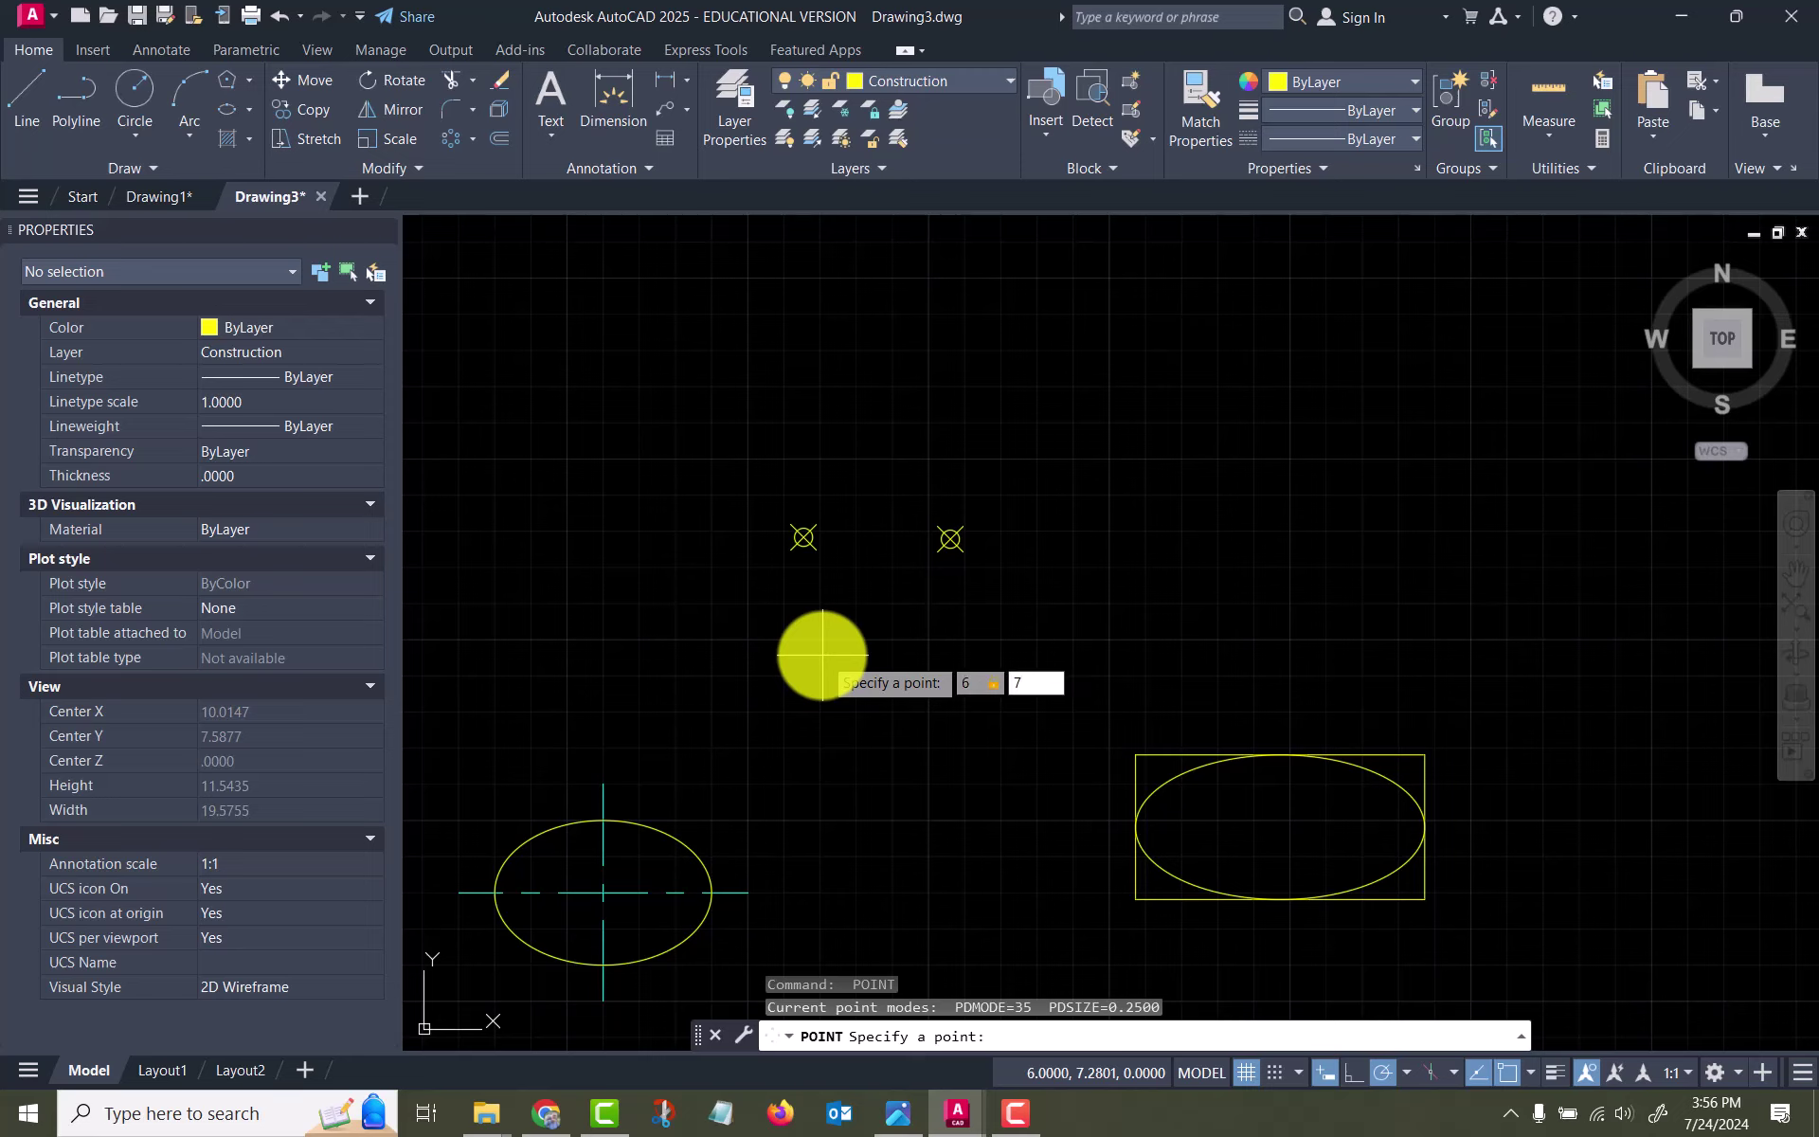
key("Return")
key("Return")
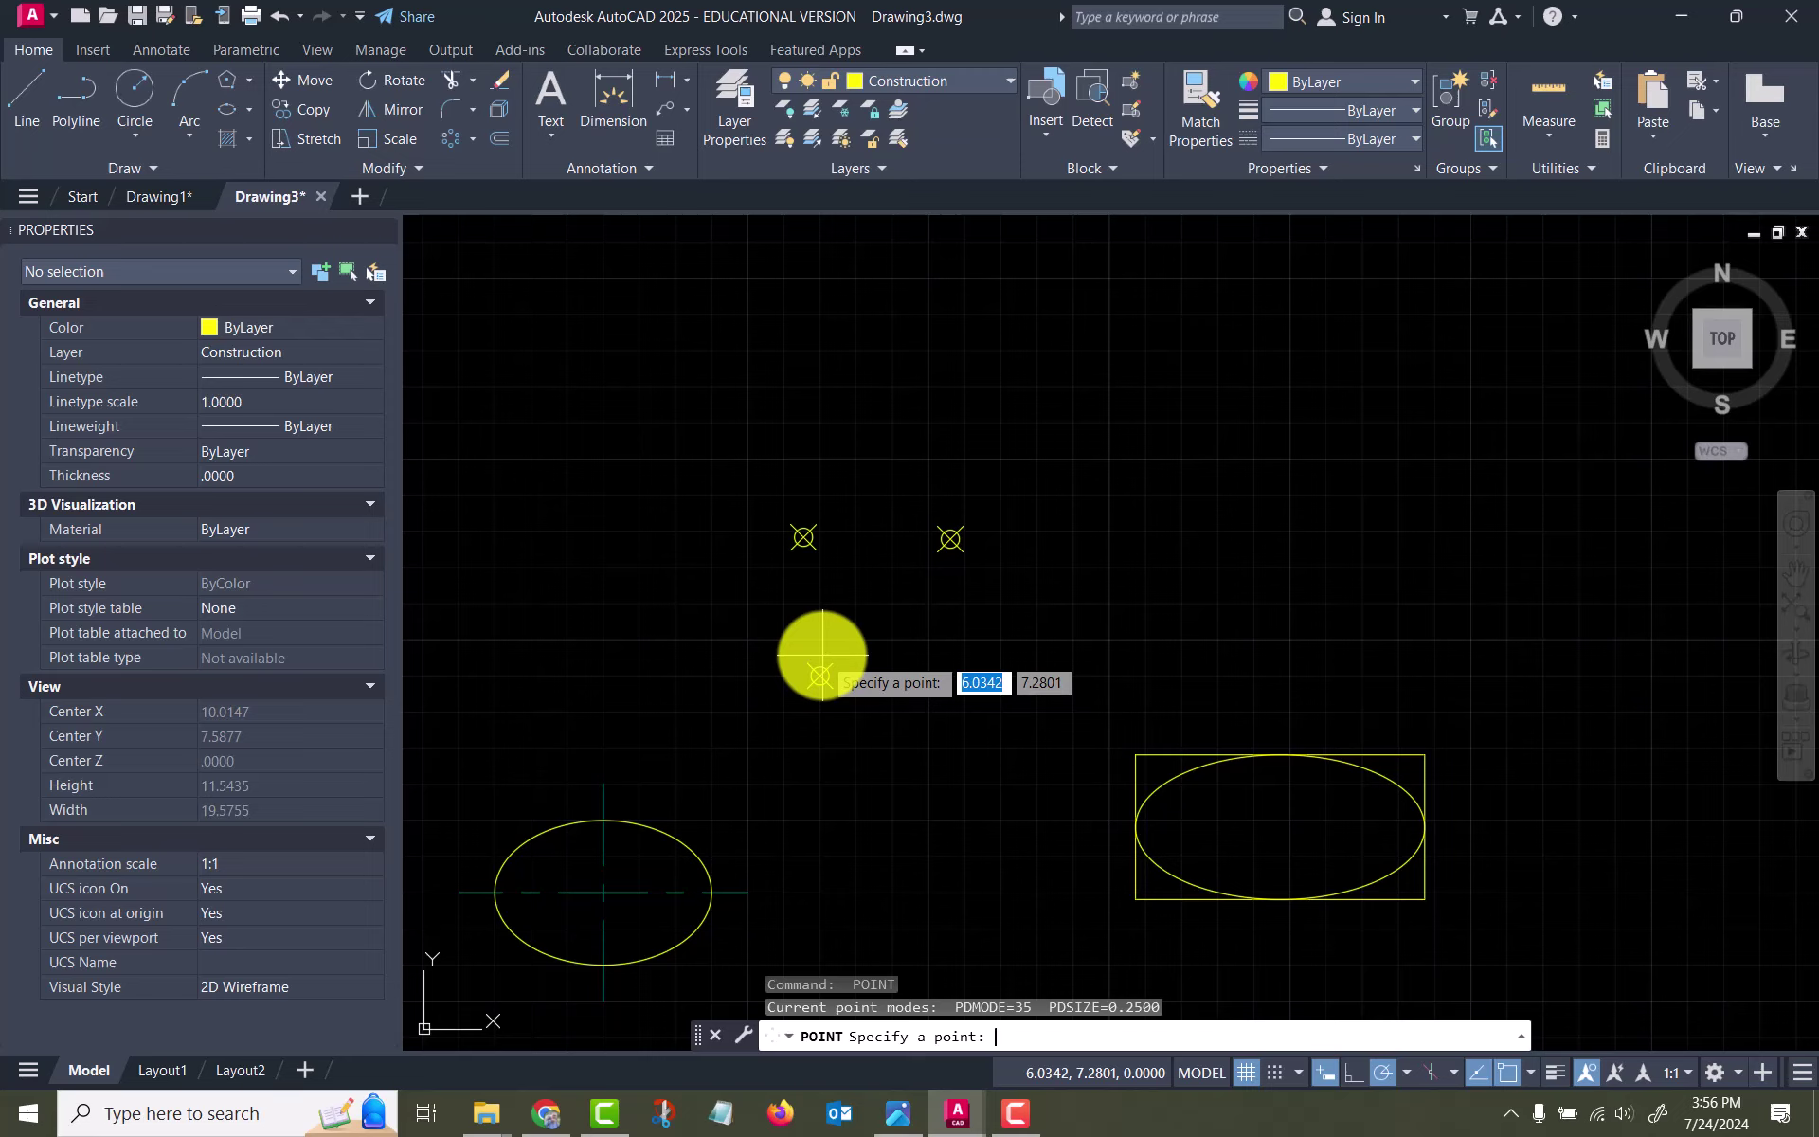
type("8")
key("Tab")
type("7")
key("Return")
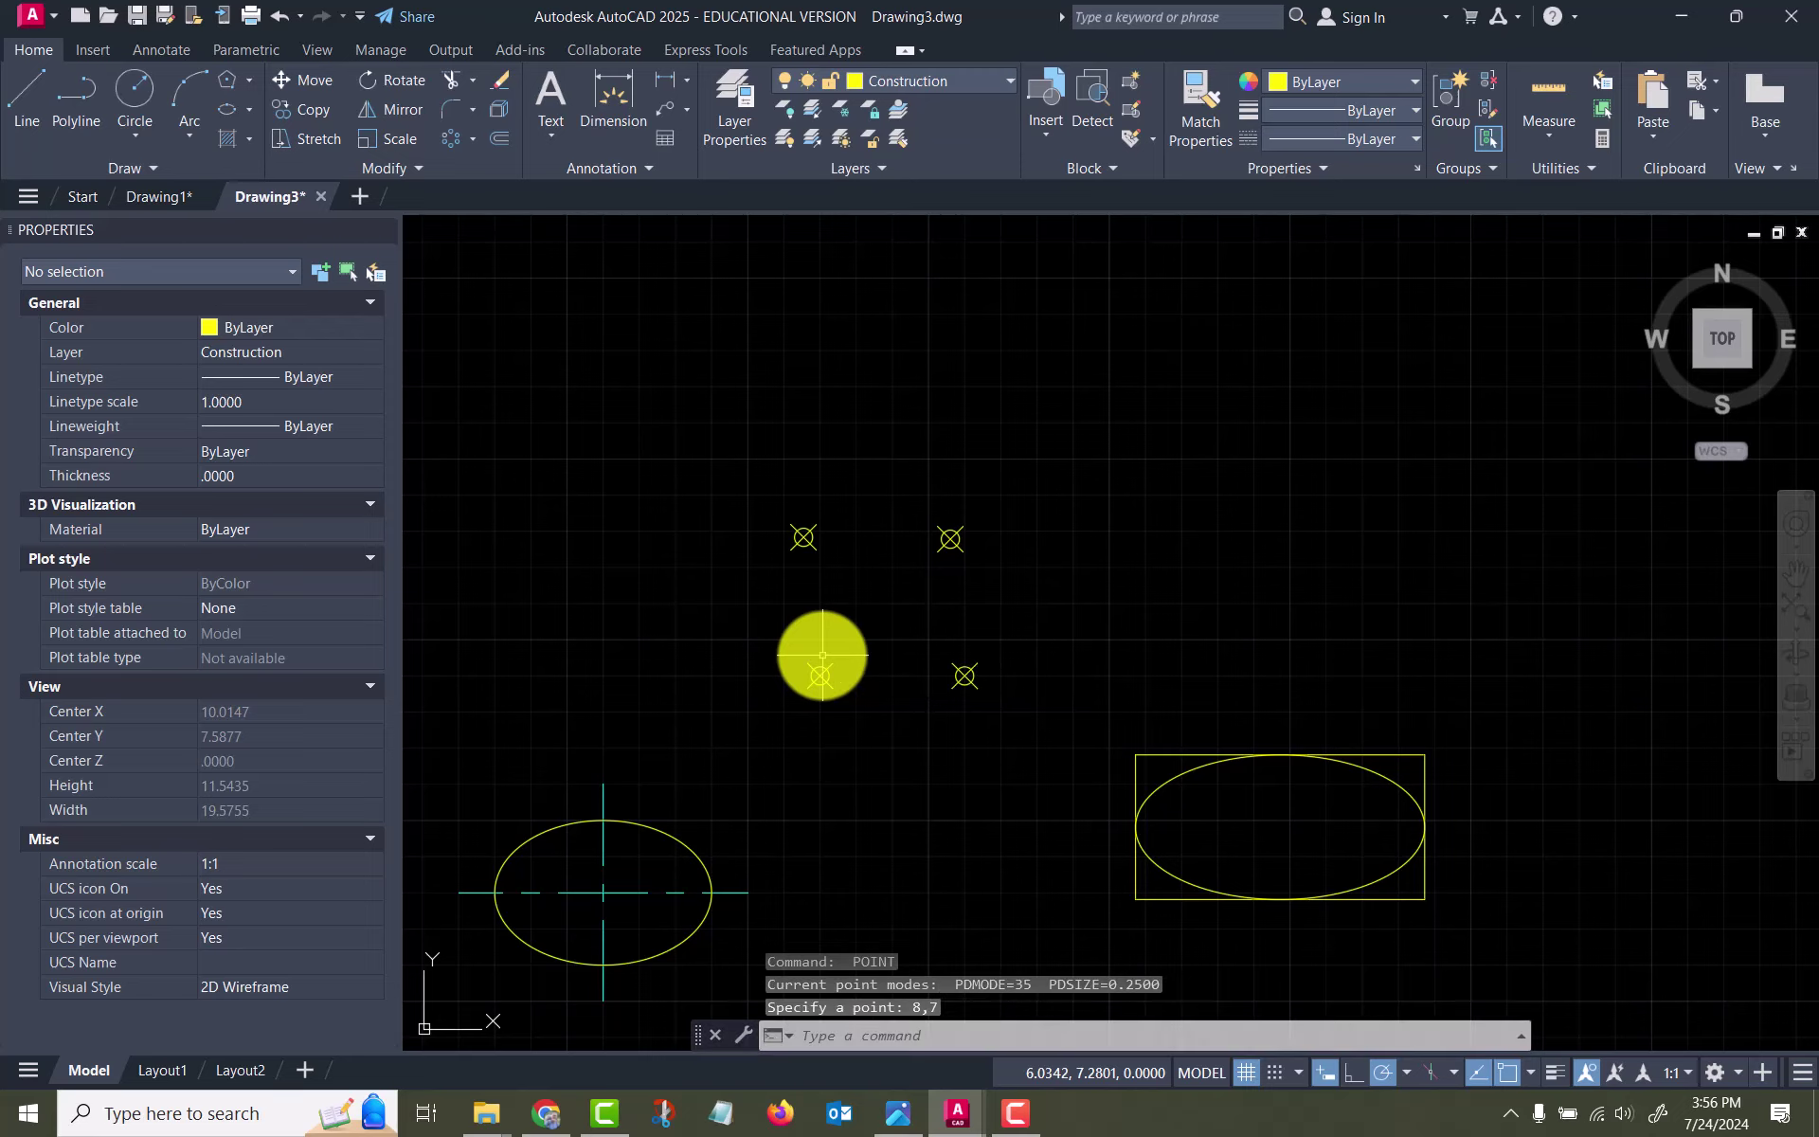
key("Escape")
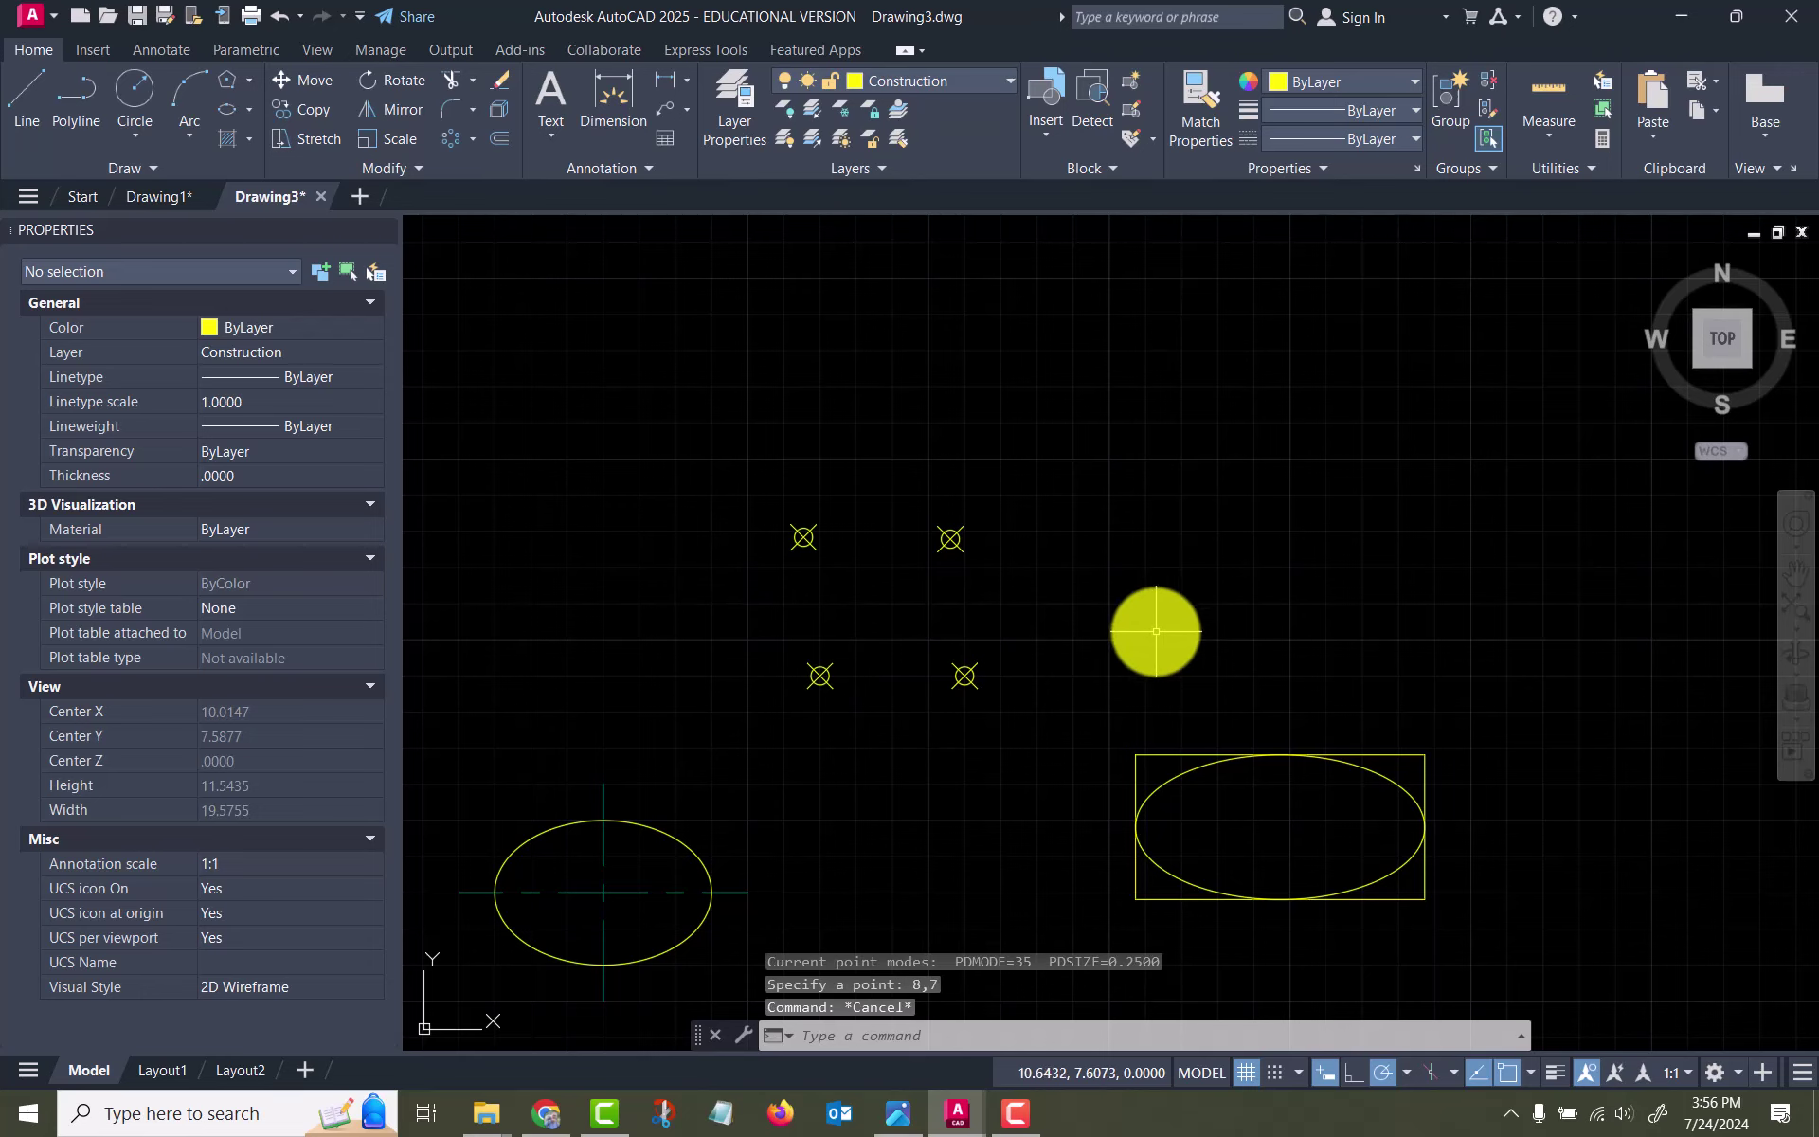
Zoom out and shift the view to make room, then expand the Draw panel's extra tools
scroll(1226, 580, "down", 2)
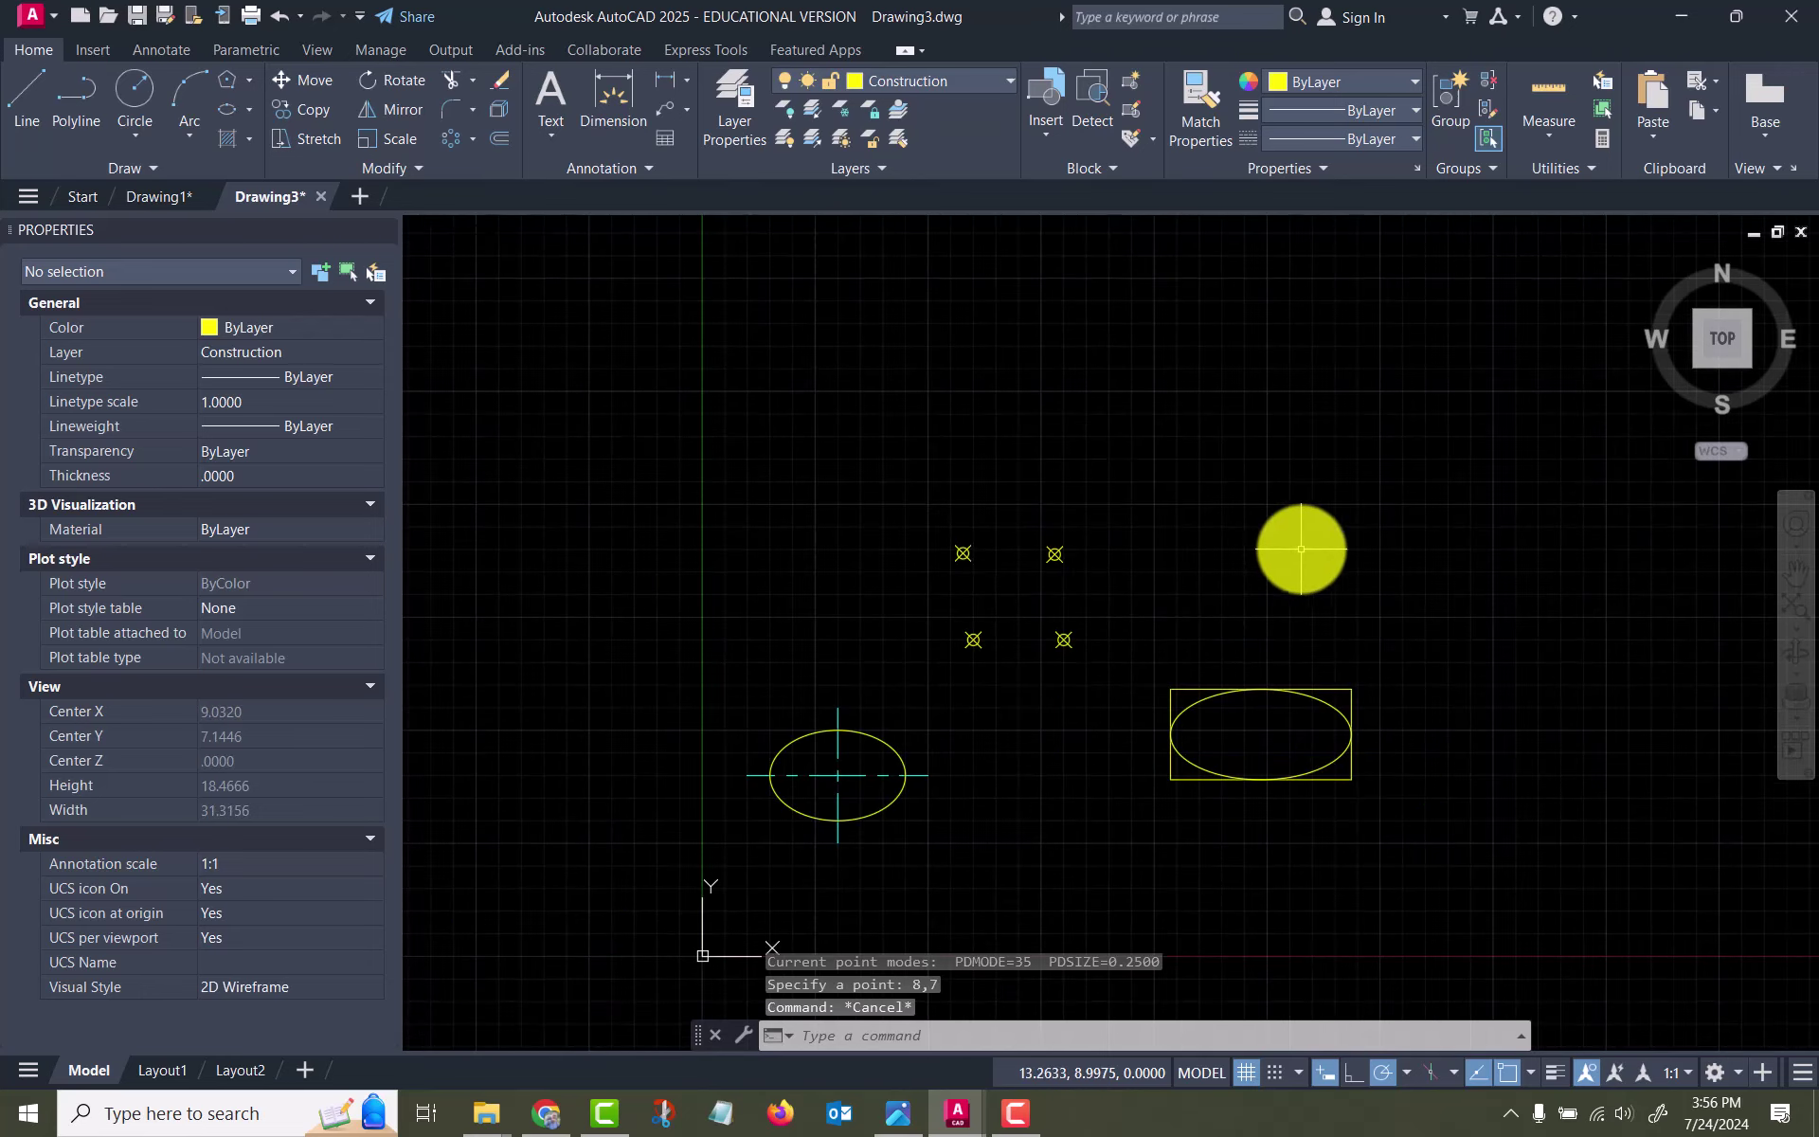
scroll(1299, 544, "down", 2)
middle_click_drag(1429, 552, 1068, 563)
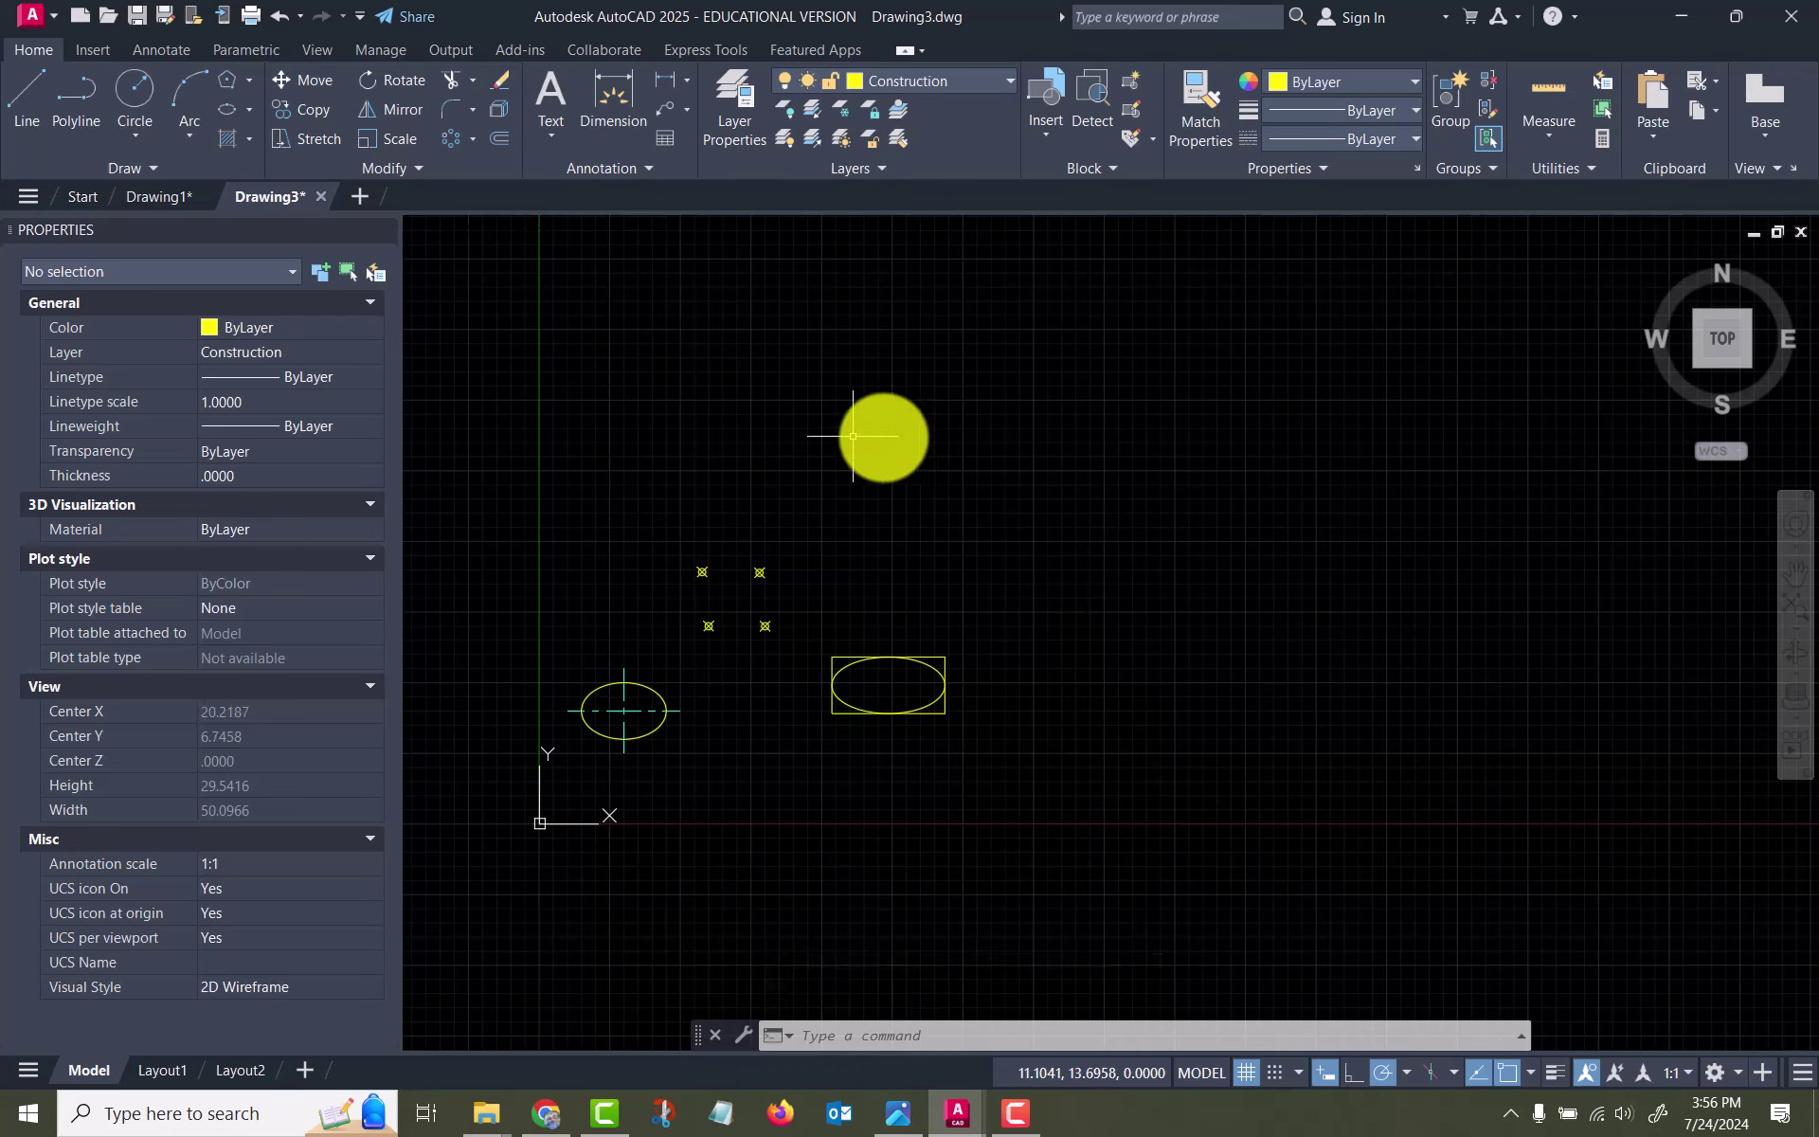
left_click(134, 163)
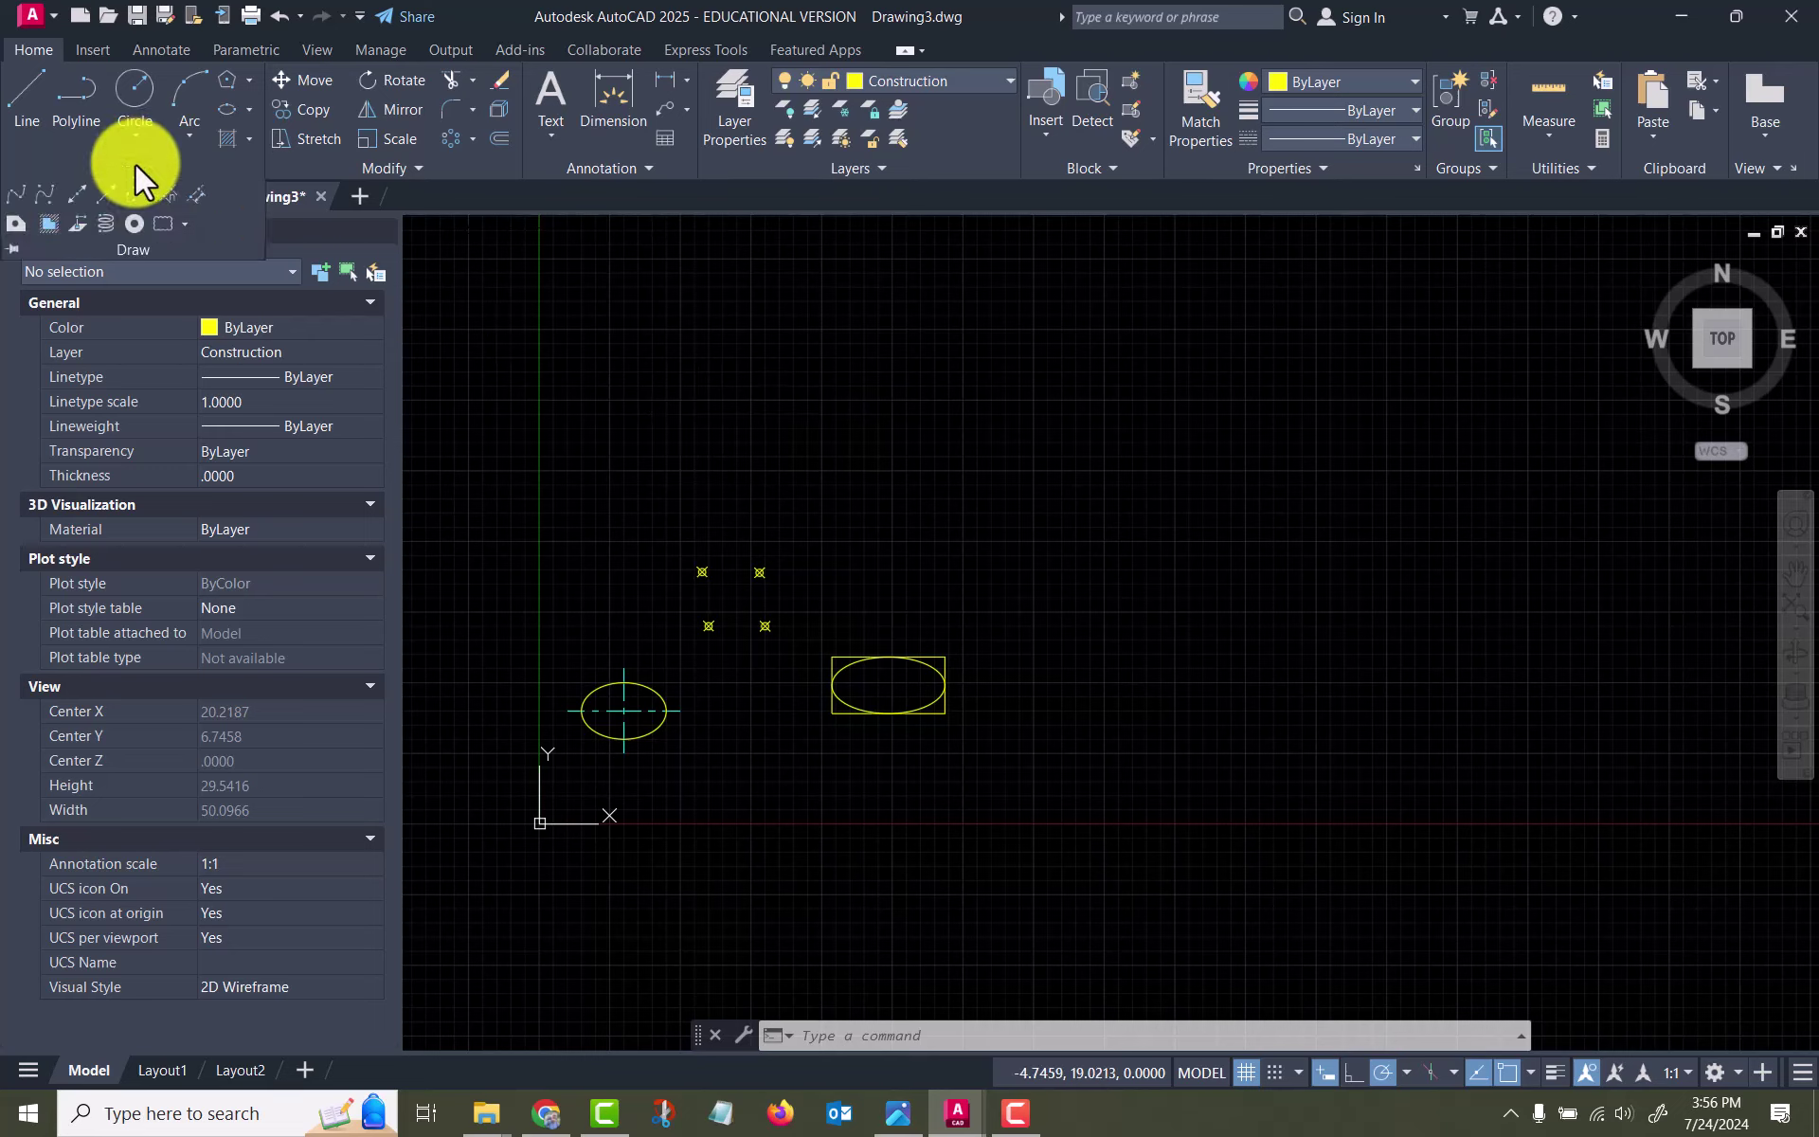
Draw a five-point fit spline that rises, dips, and rises again to the upper right, then finish it
left_click(13, 190)
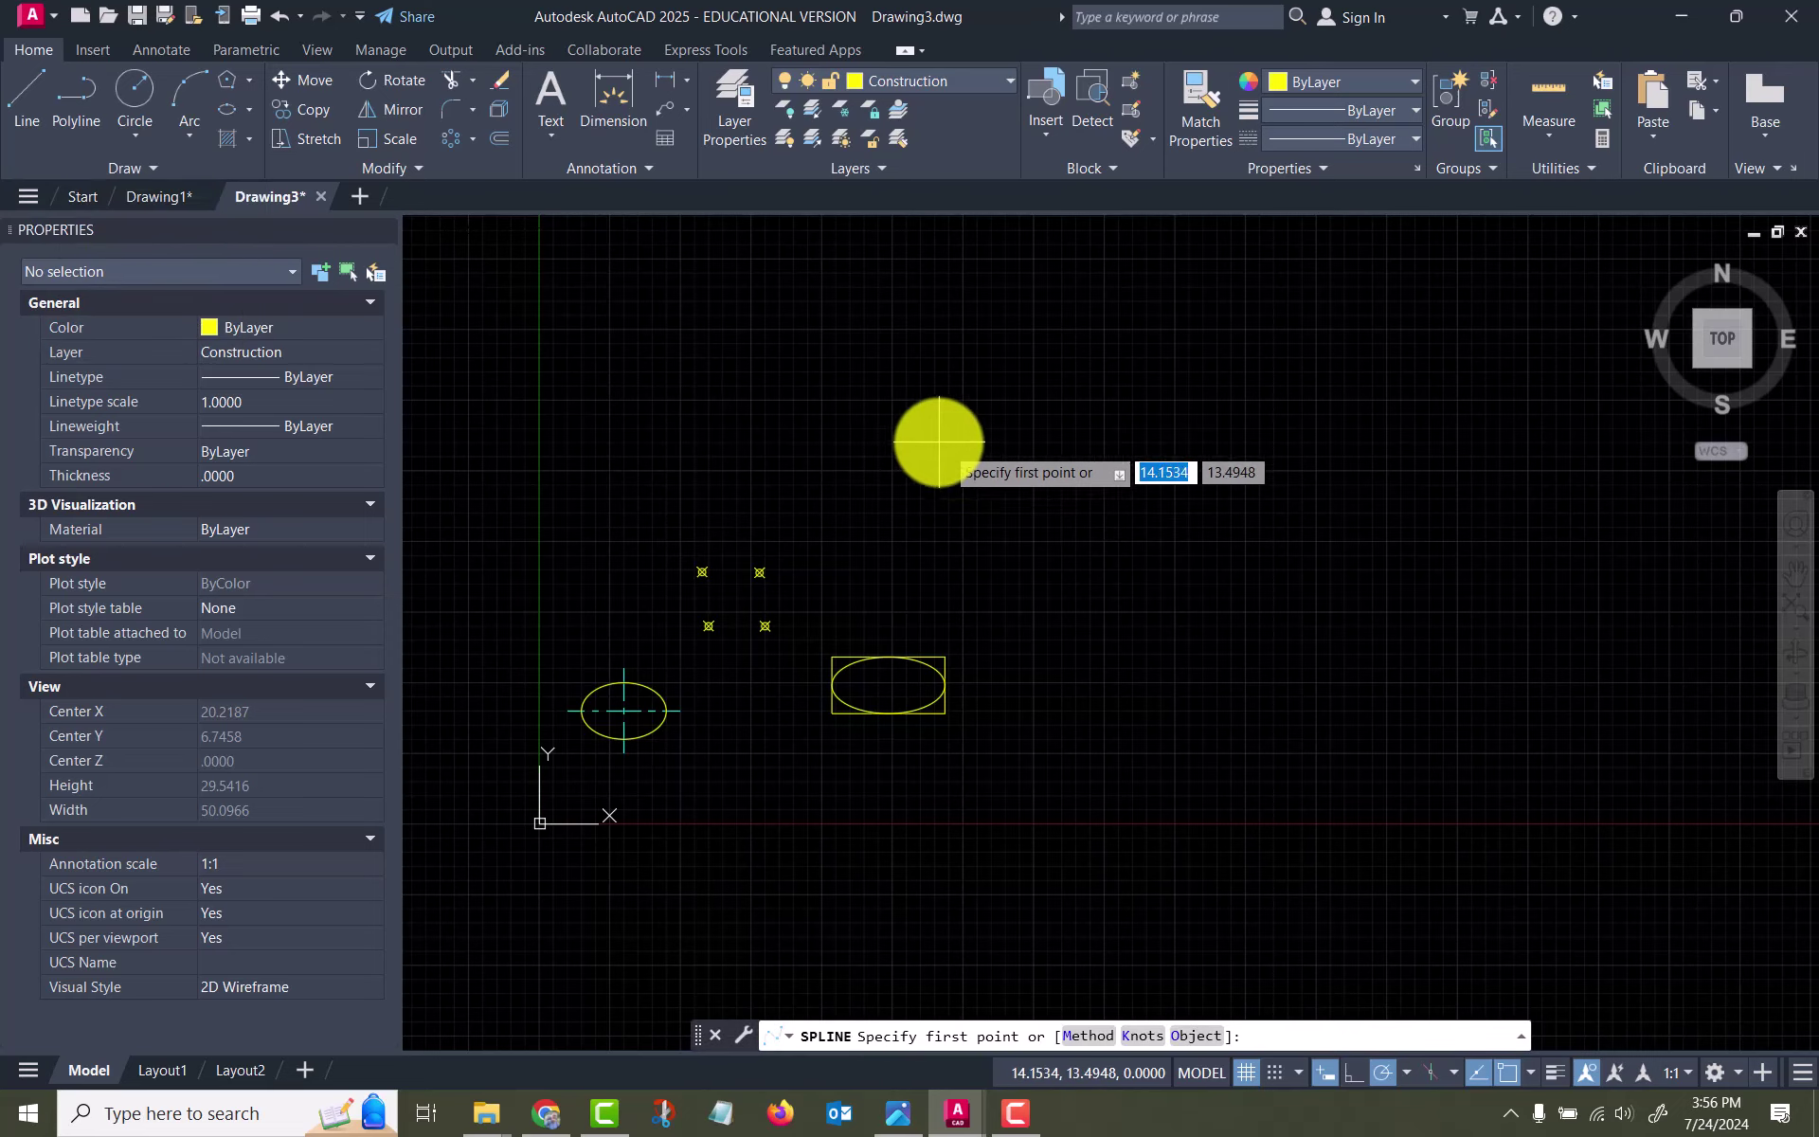
left_click(906, 441)
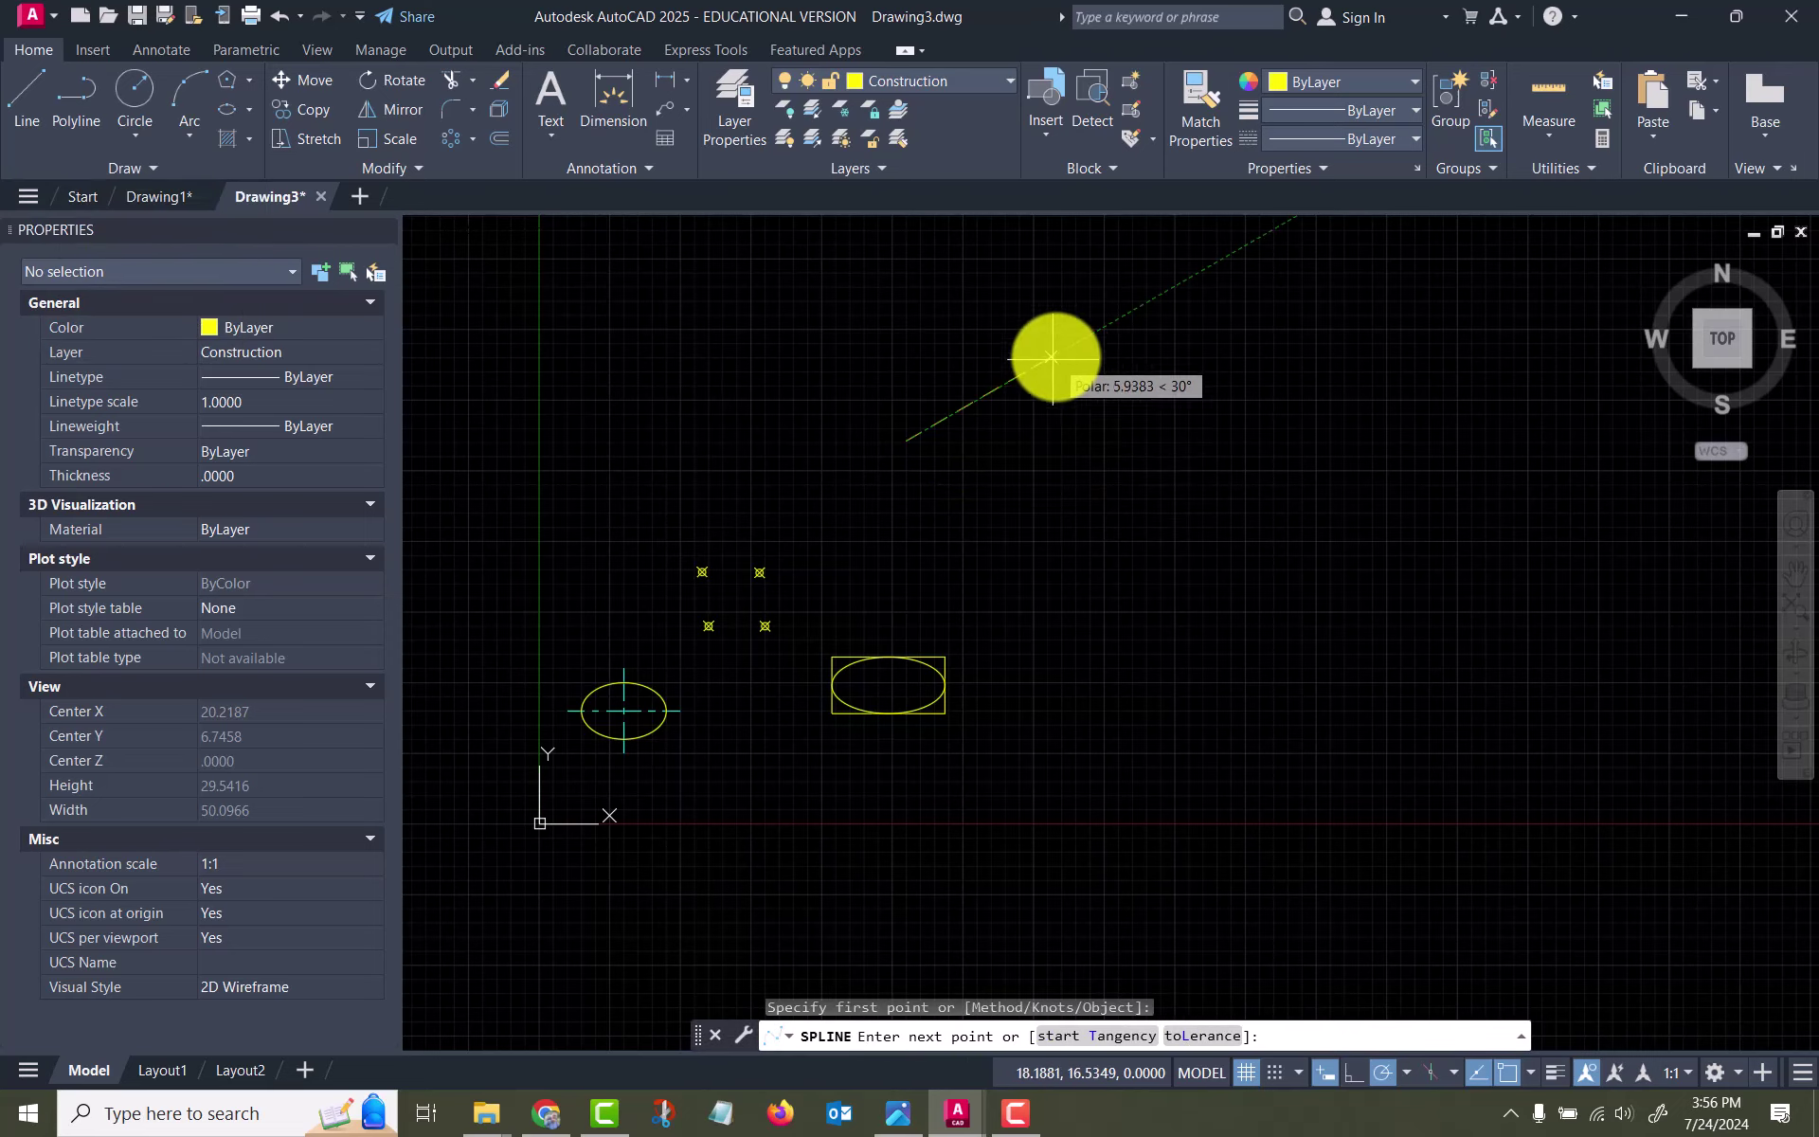
left_click(1083, 338)
left_click(1305, 436)
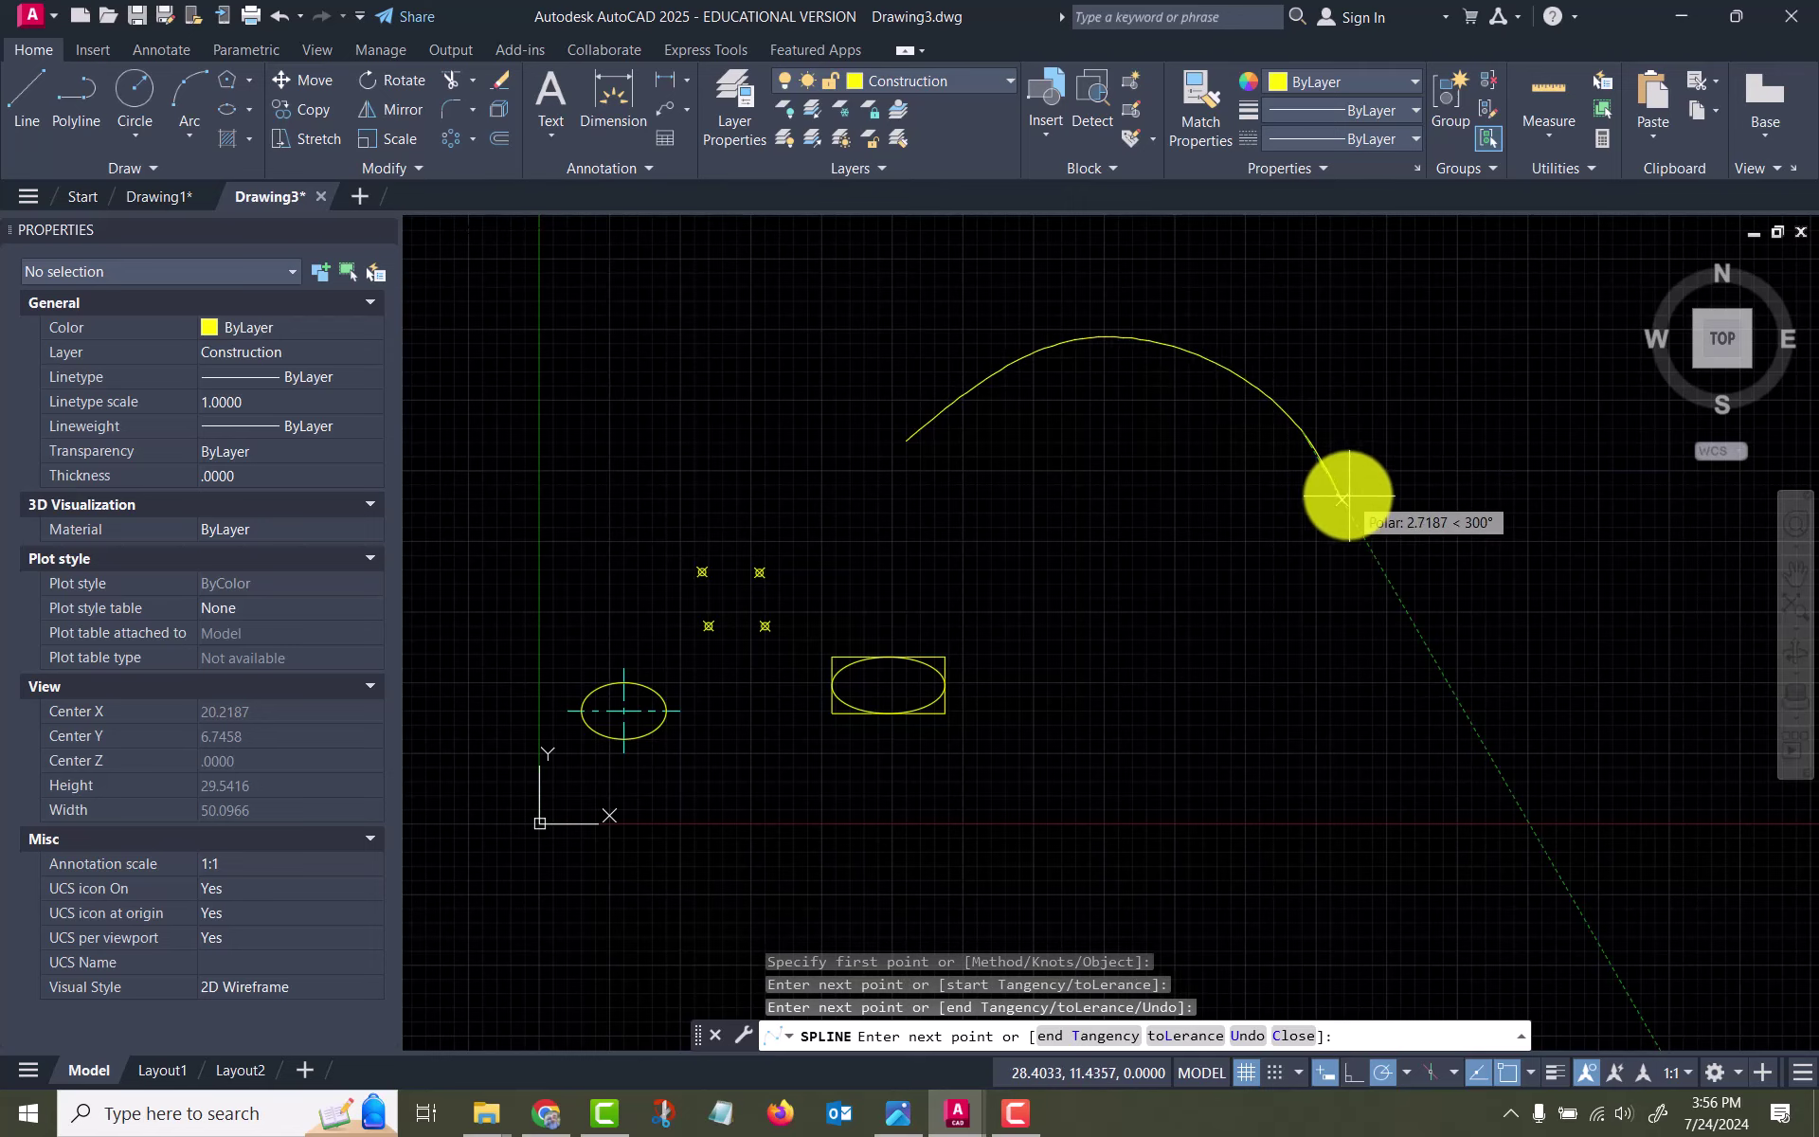
left_click(1470, 504)
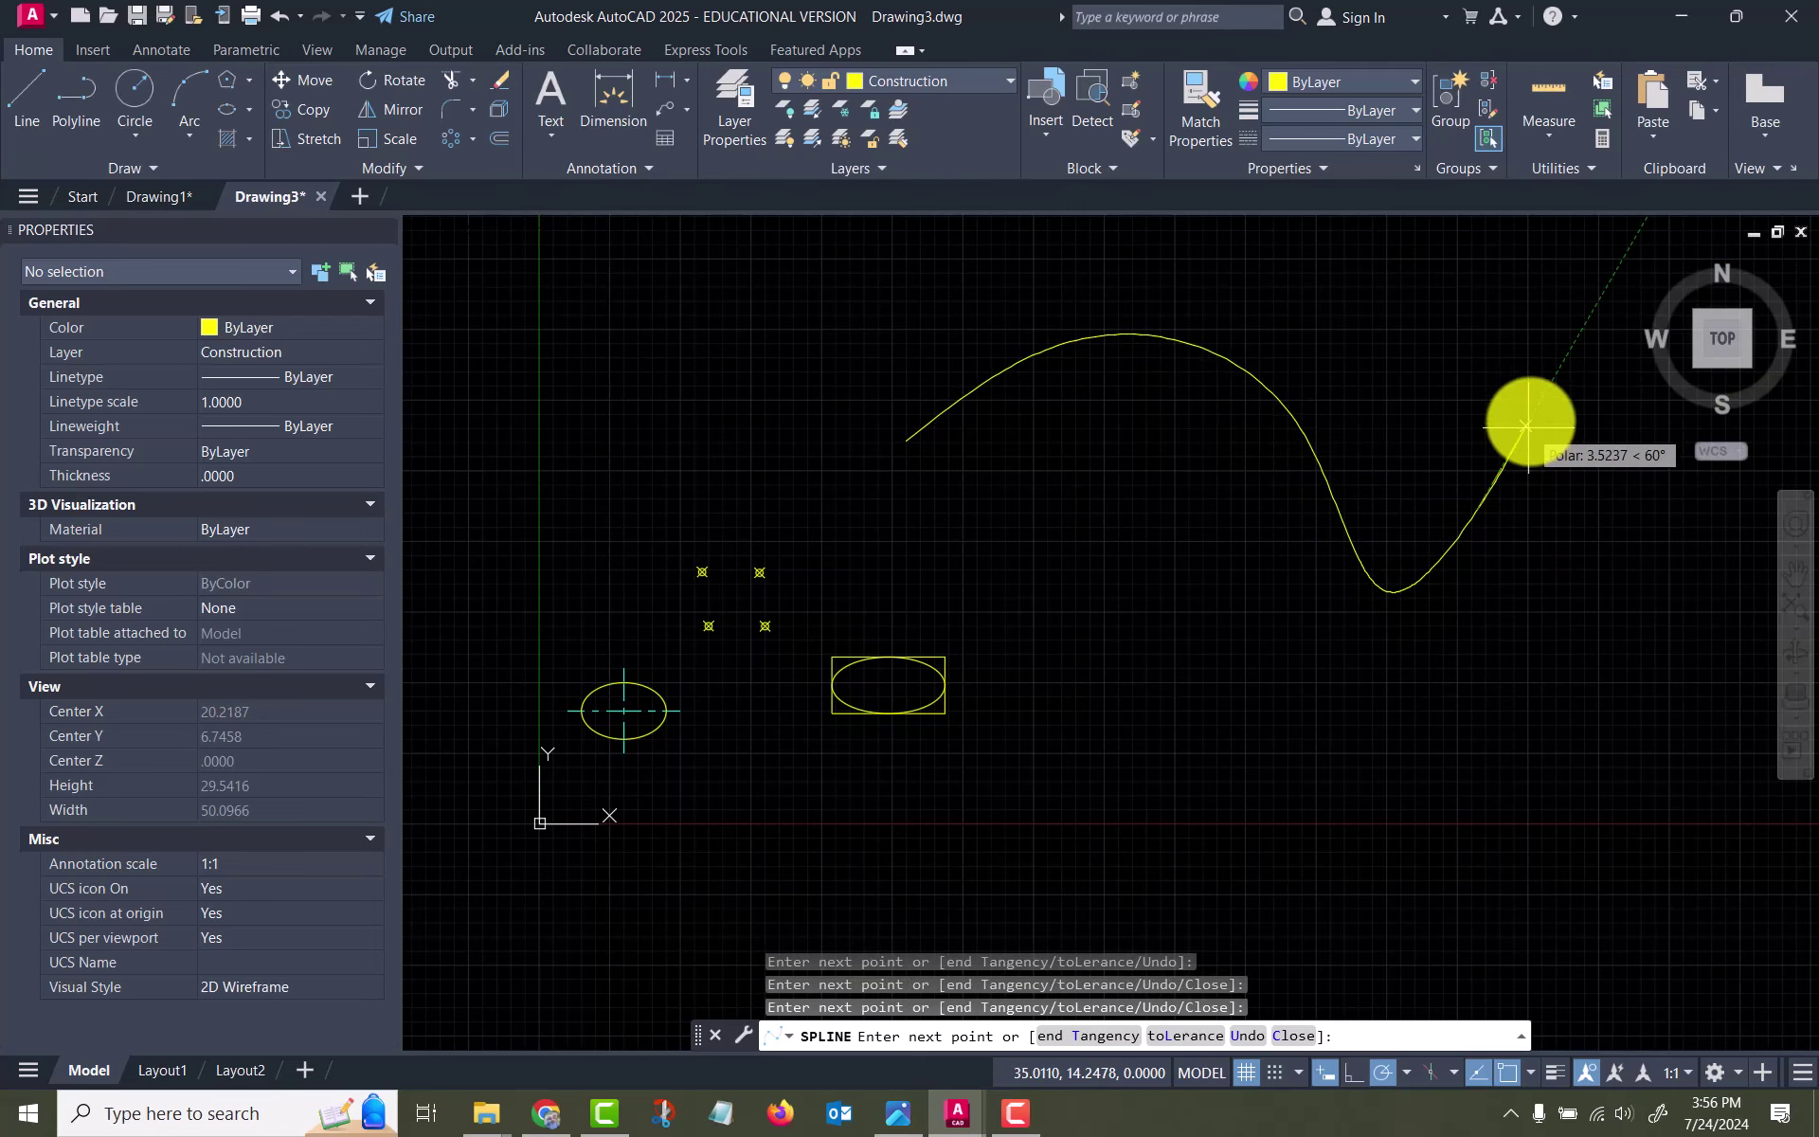
left_click(1564, 396)
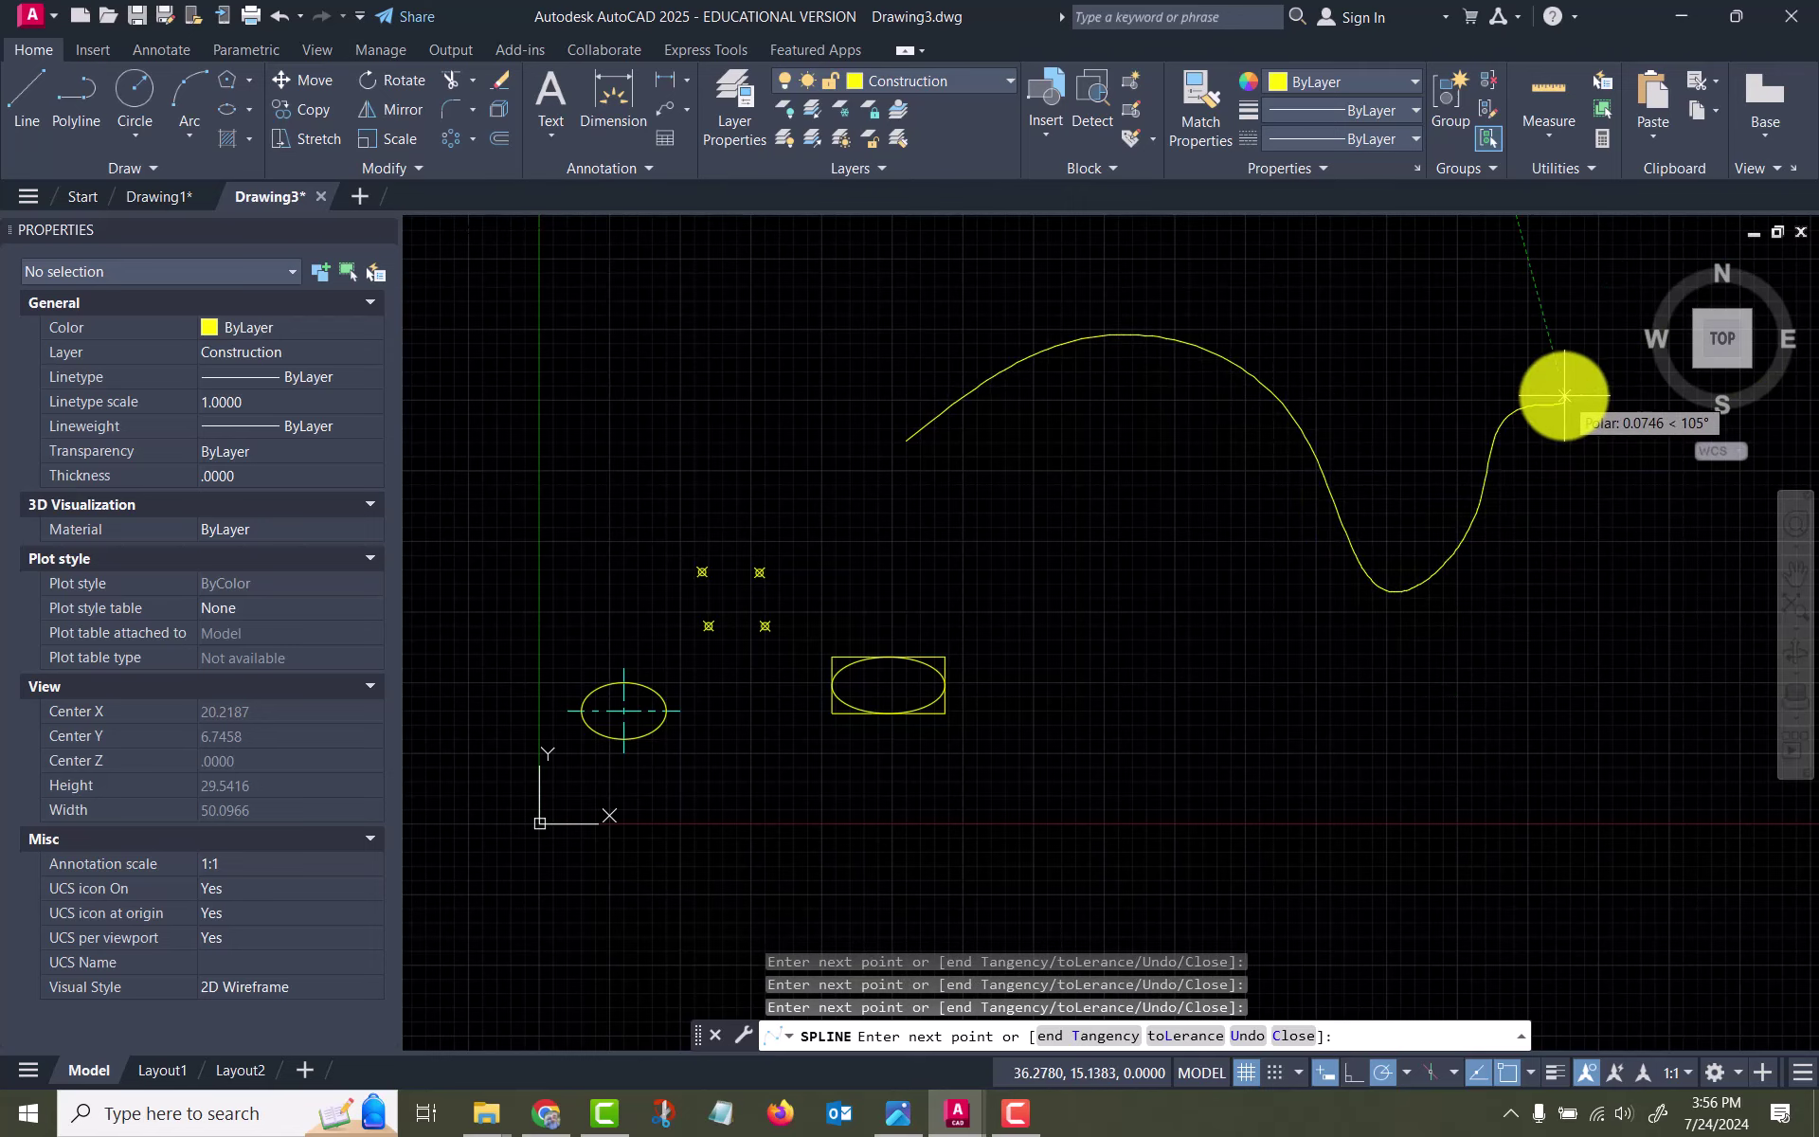
right_click(1562, 414)
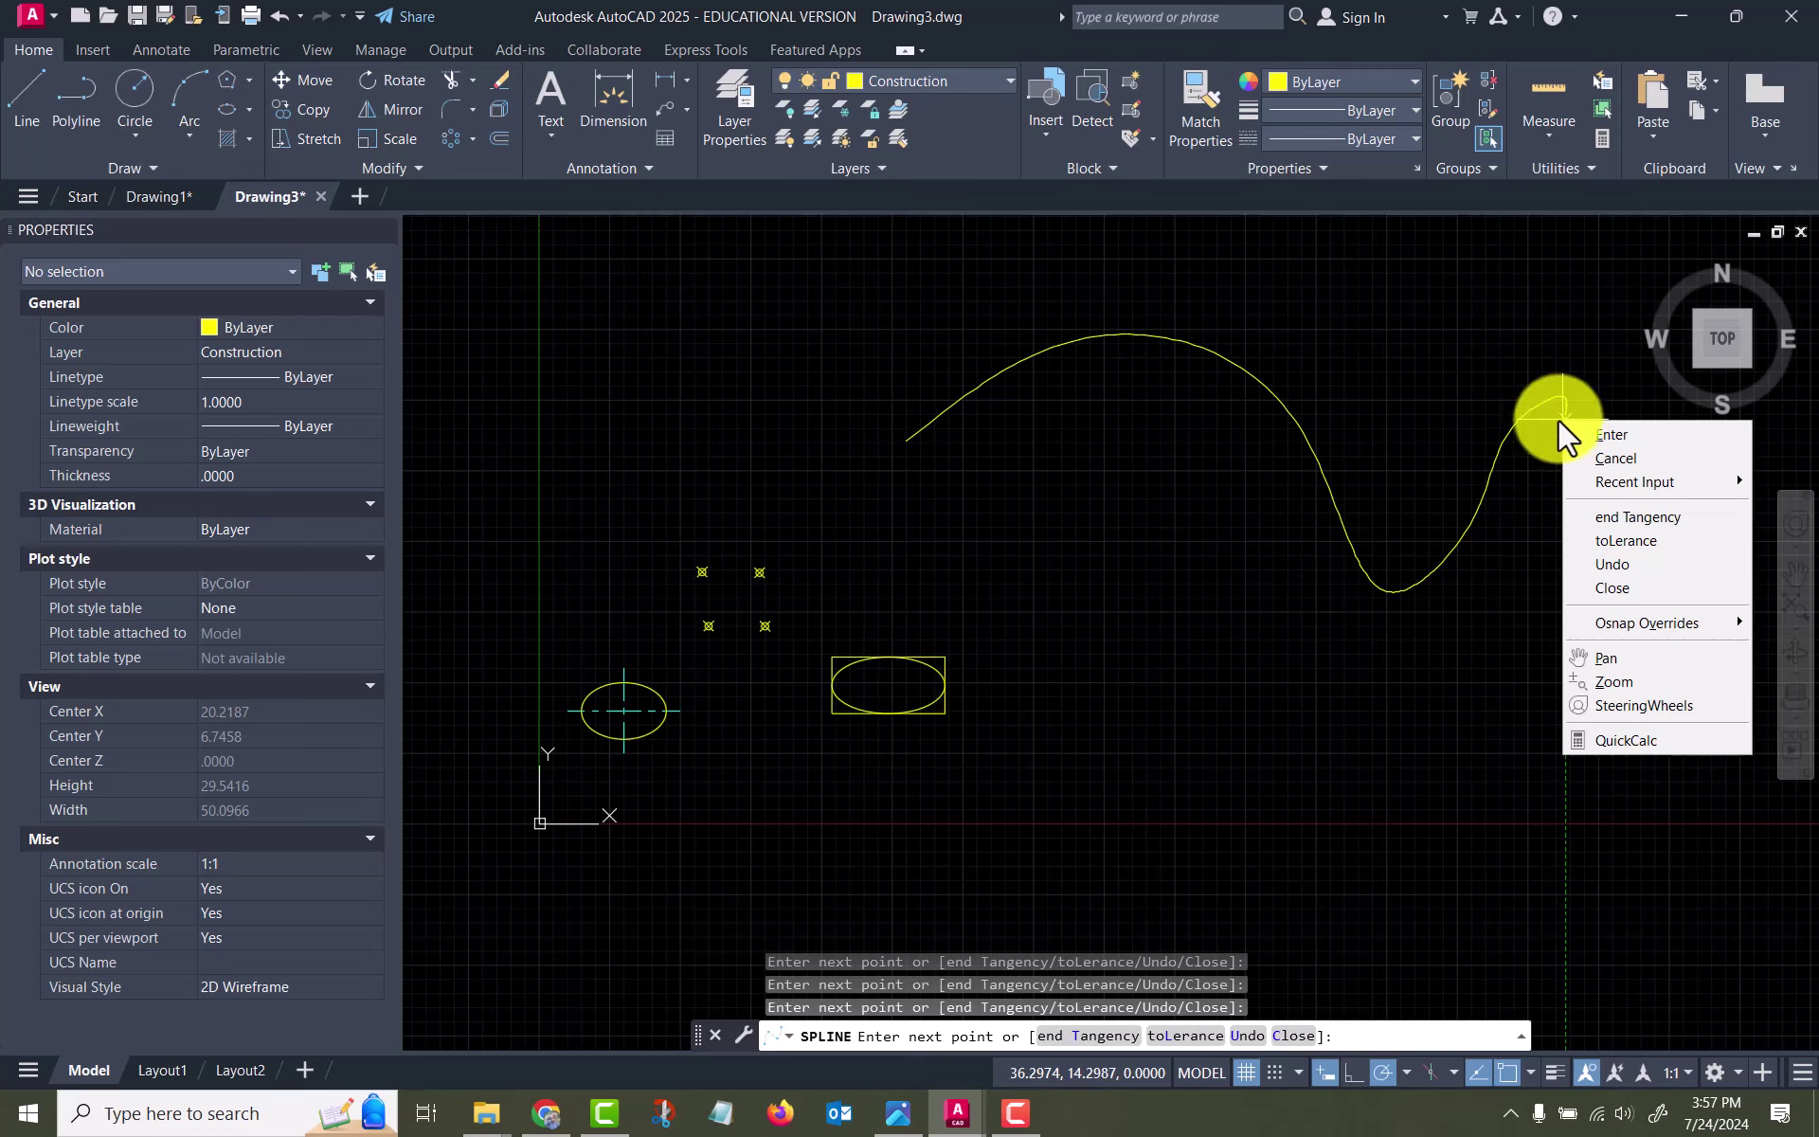
left_click(1599, 431)
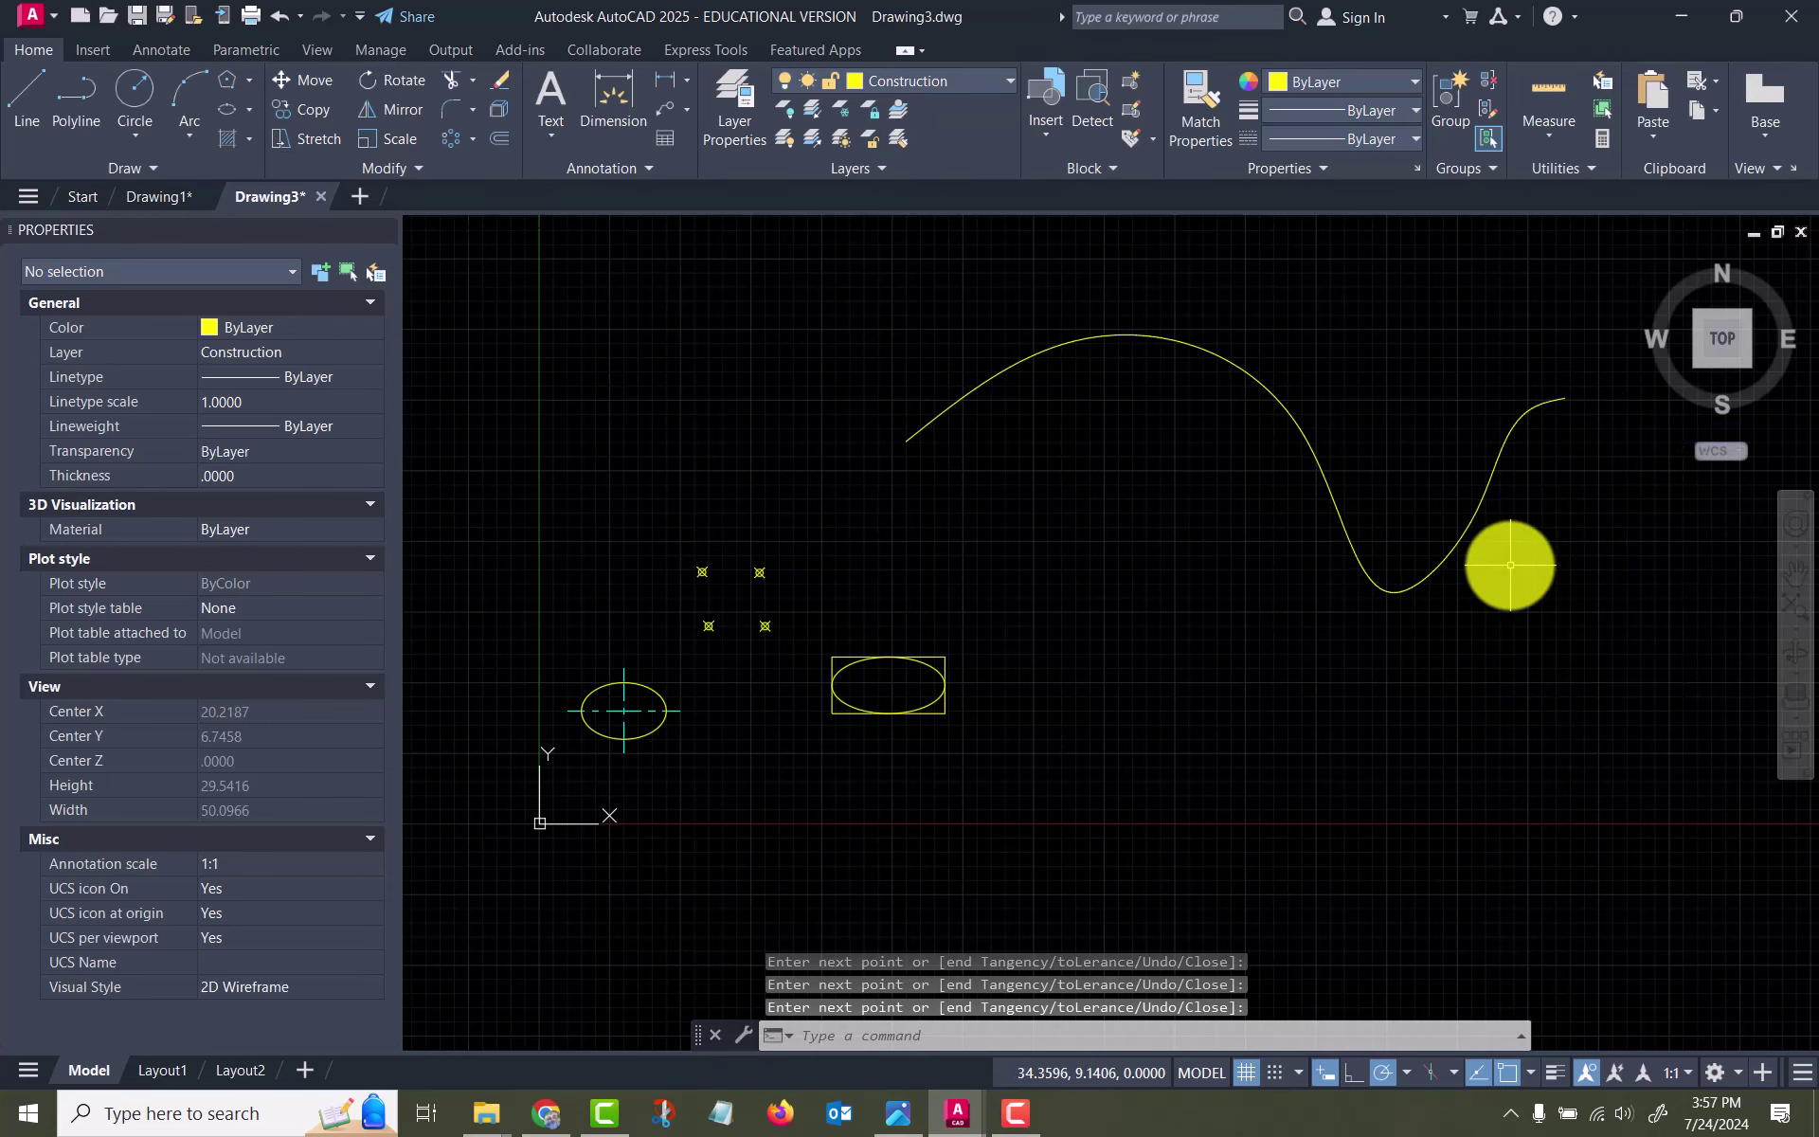
left_click(1292, 413)
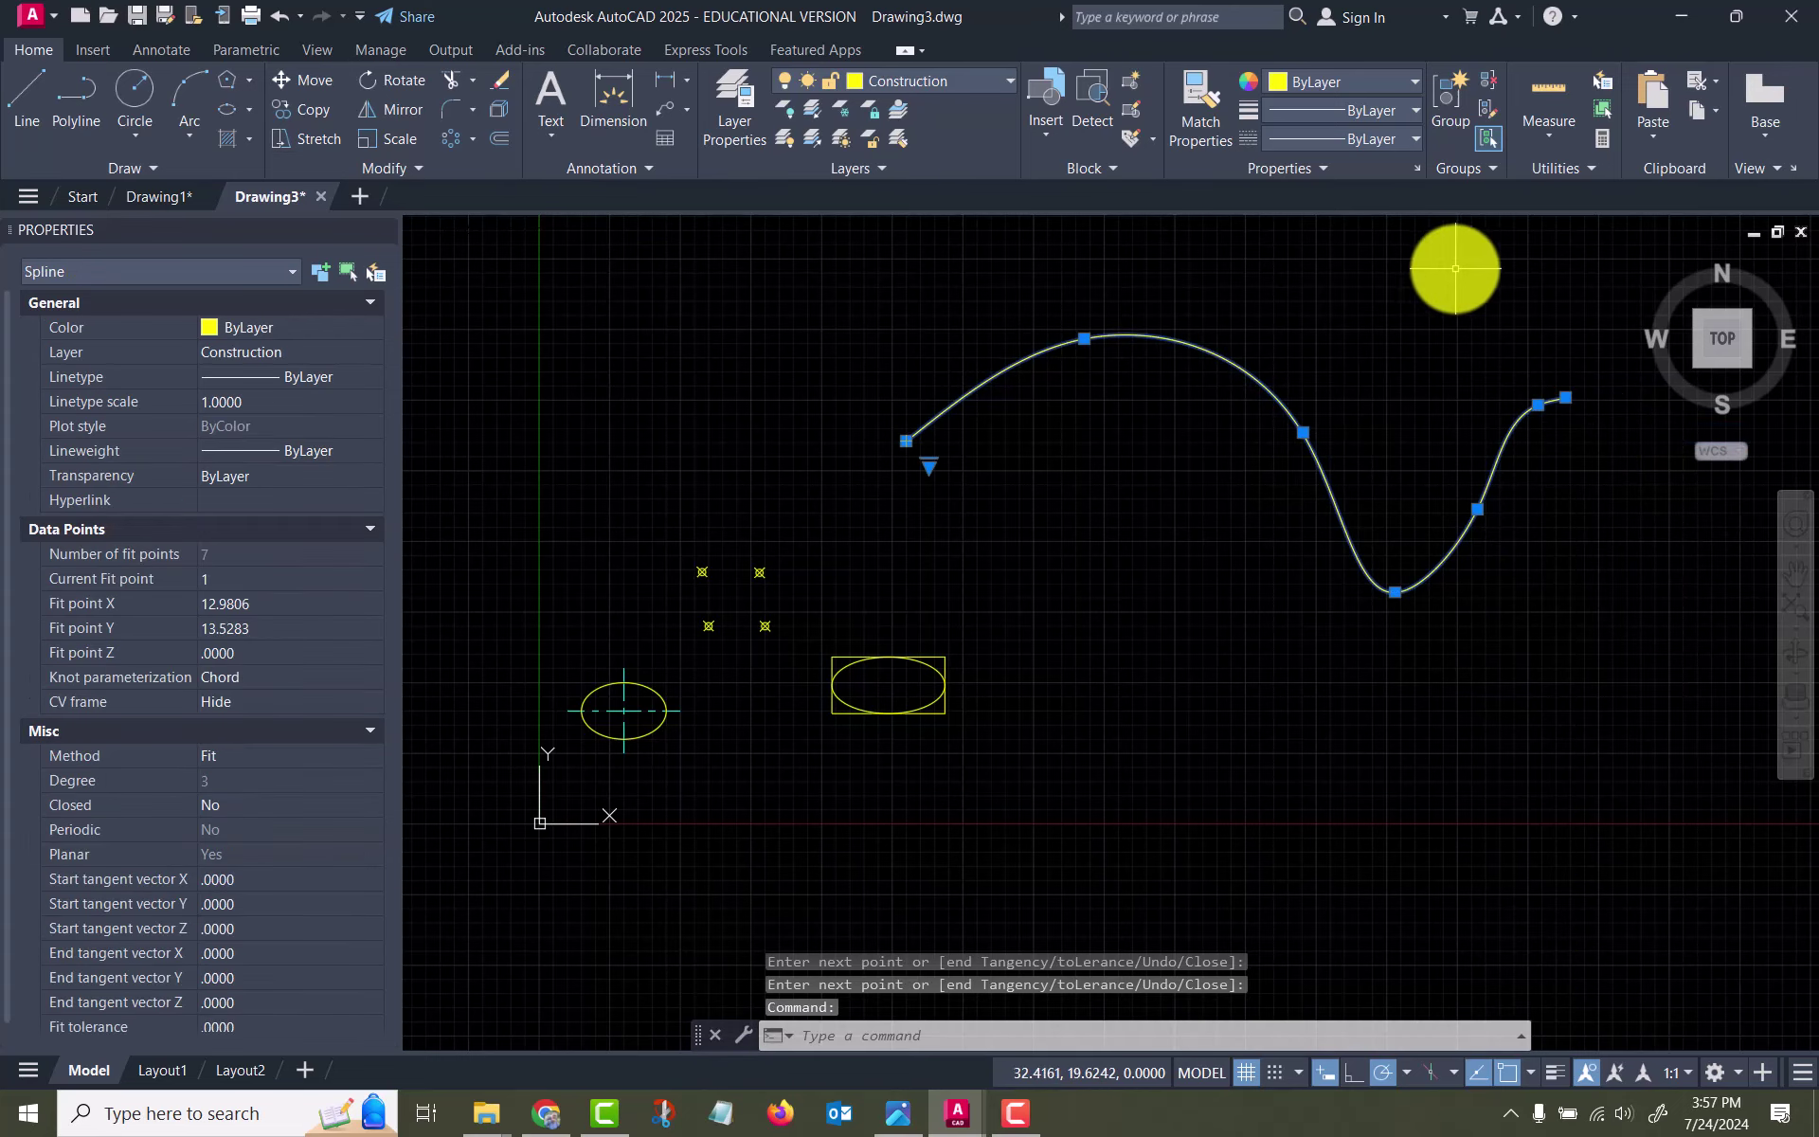
mouse_move(1455, 268)
middle_mouse_down()
mouse_move(1336, 304)
mouse_move(1254, 272)
middle_mouse_up()
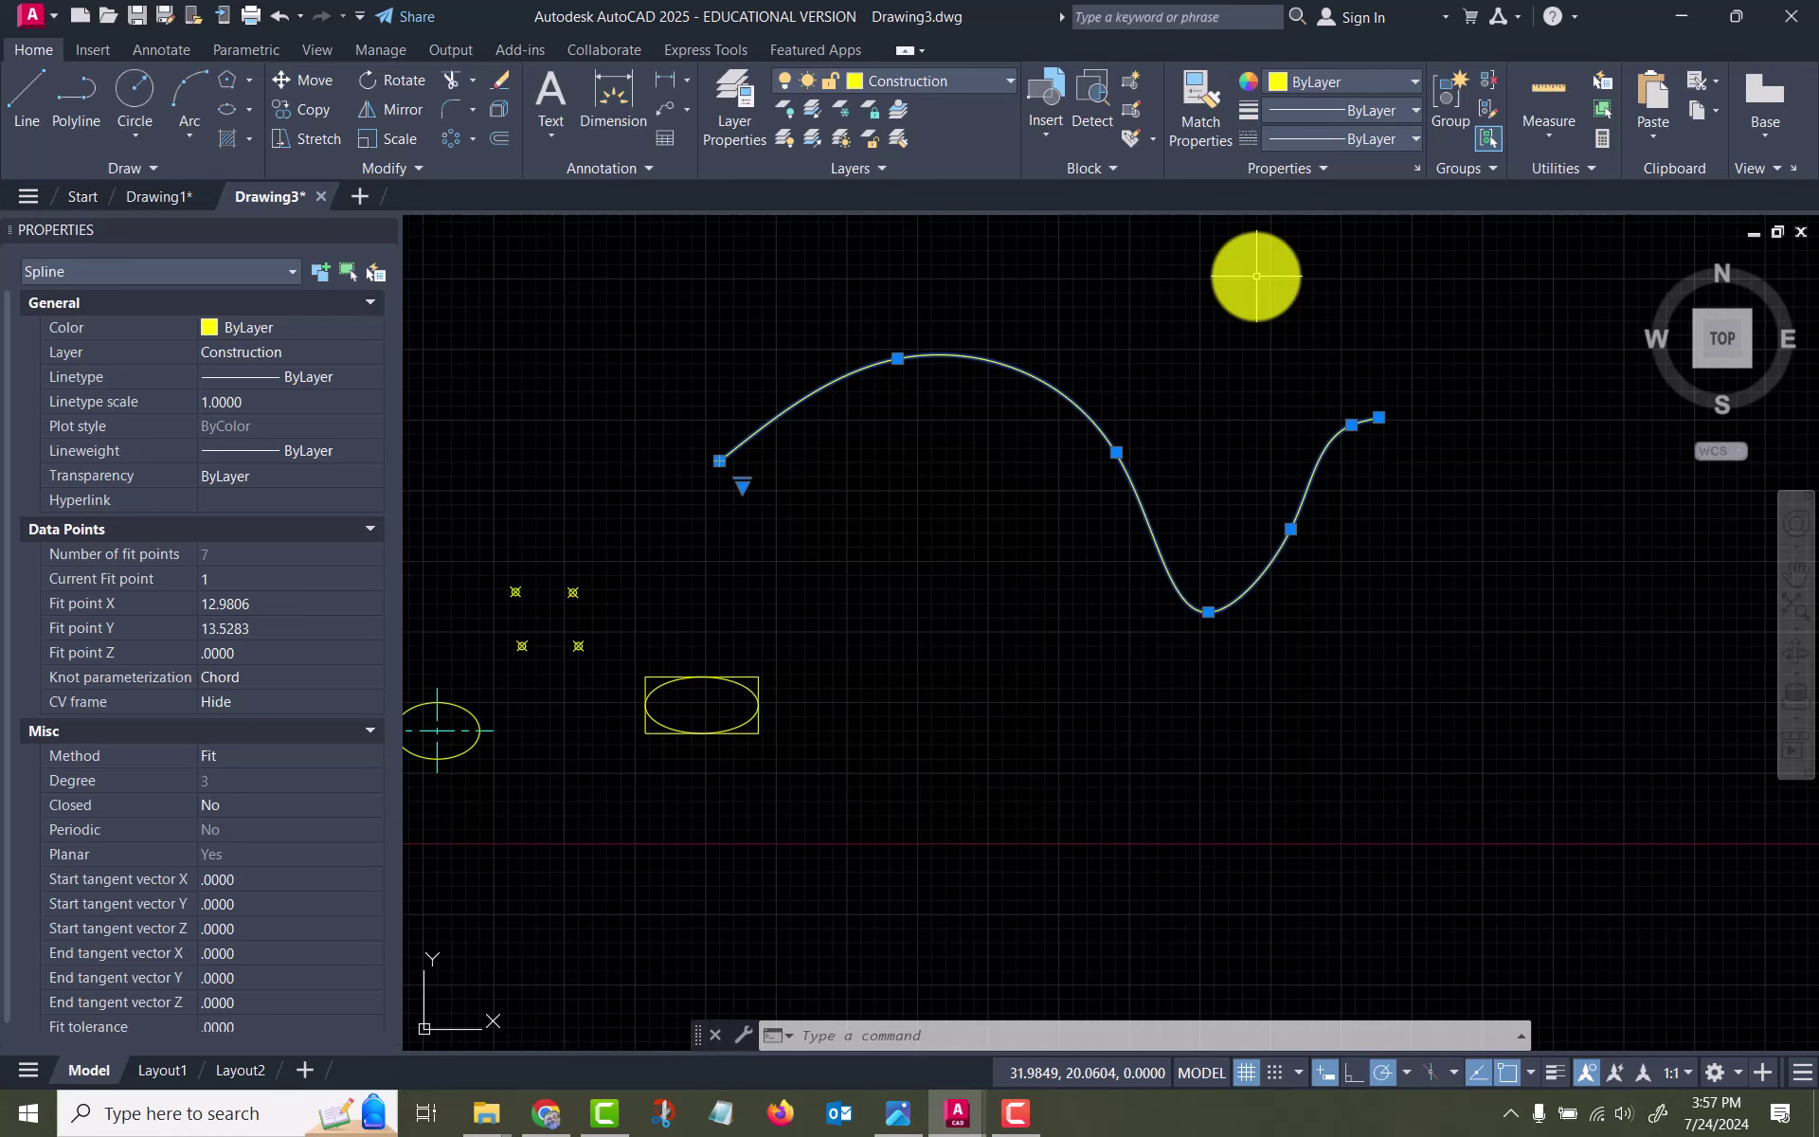
key("Escape")
key("Escape")
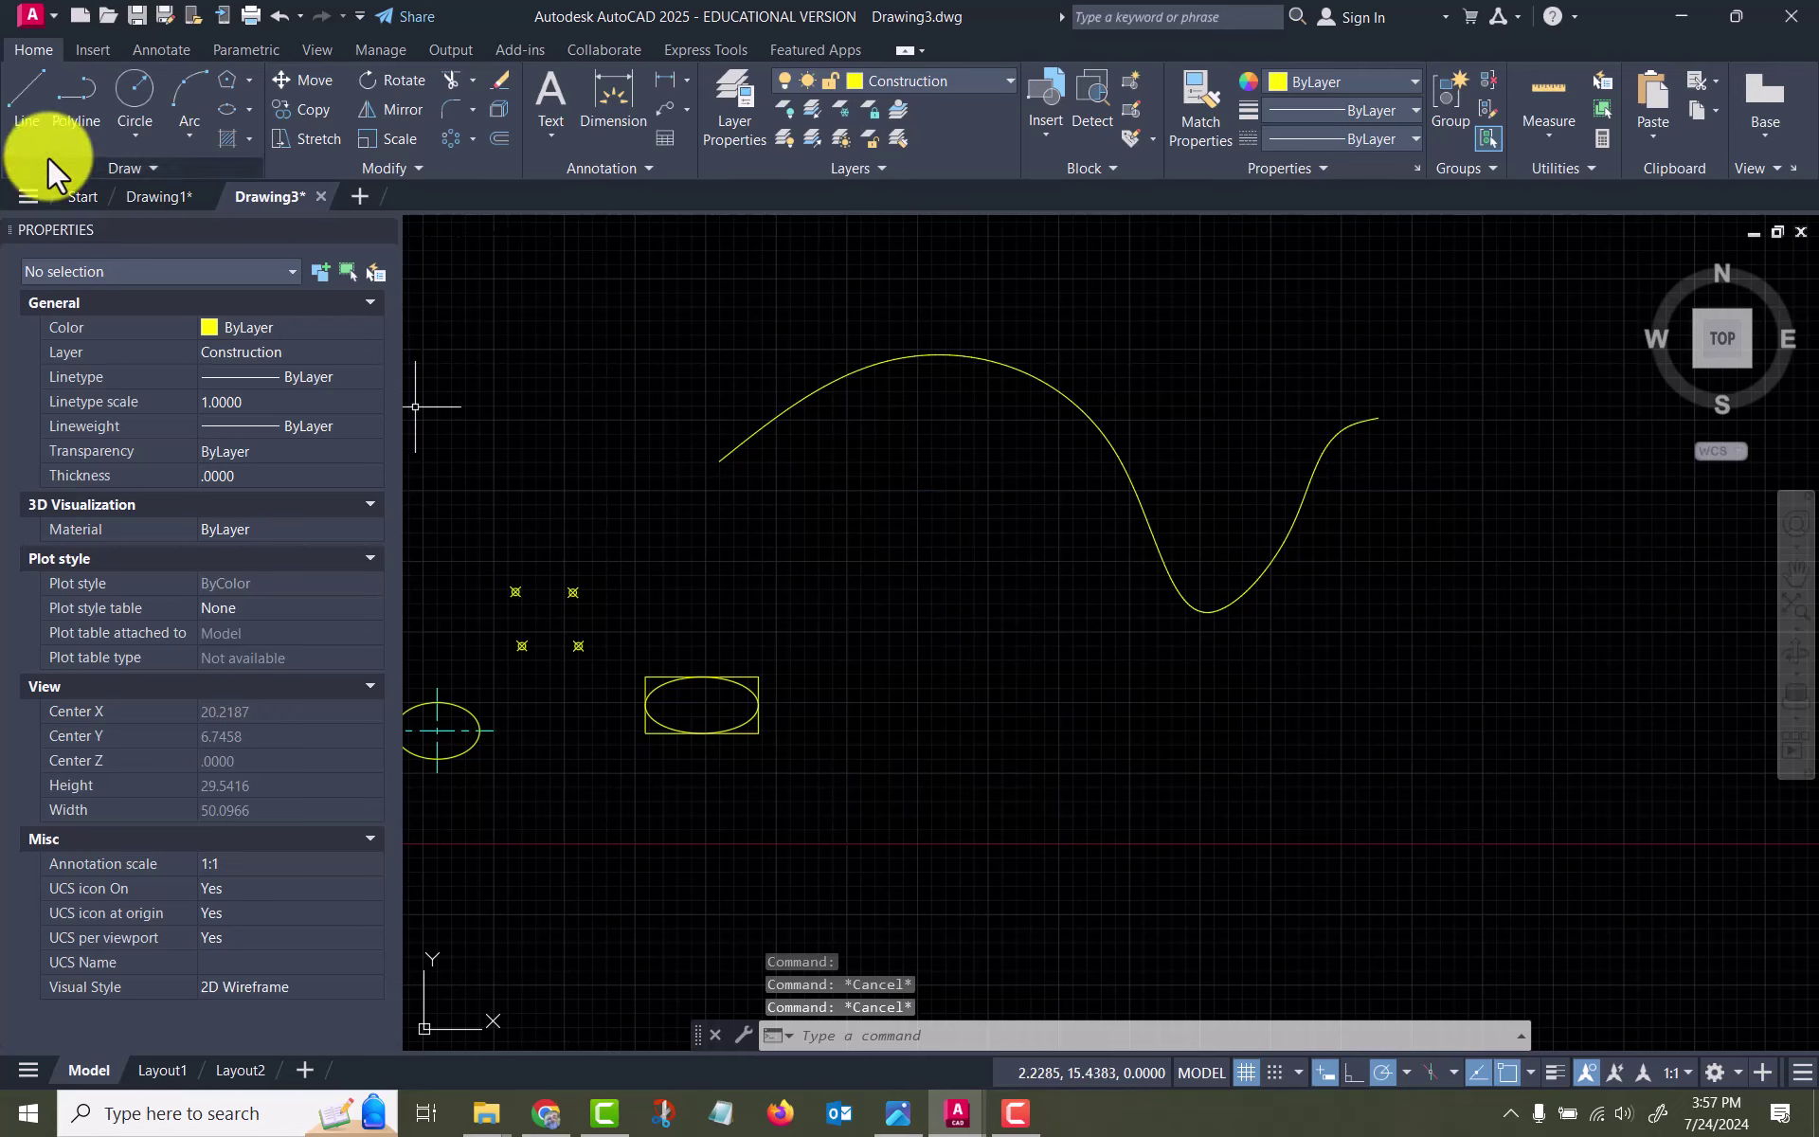
Draw a wavy Spline CV below the first spline from clicked control vertices, then select it
left_click(154, 169)
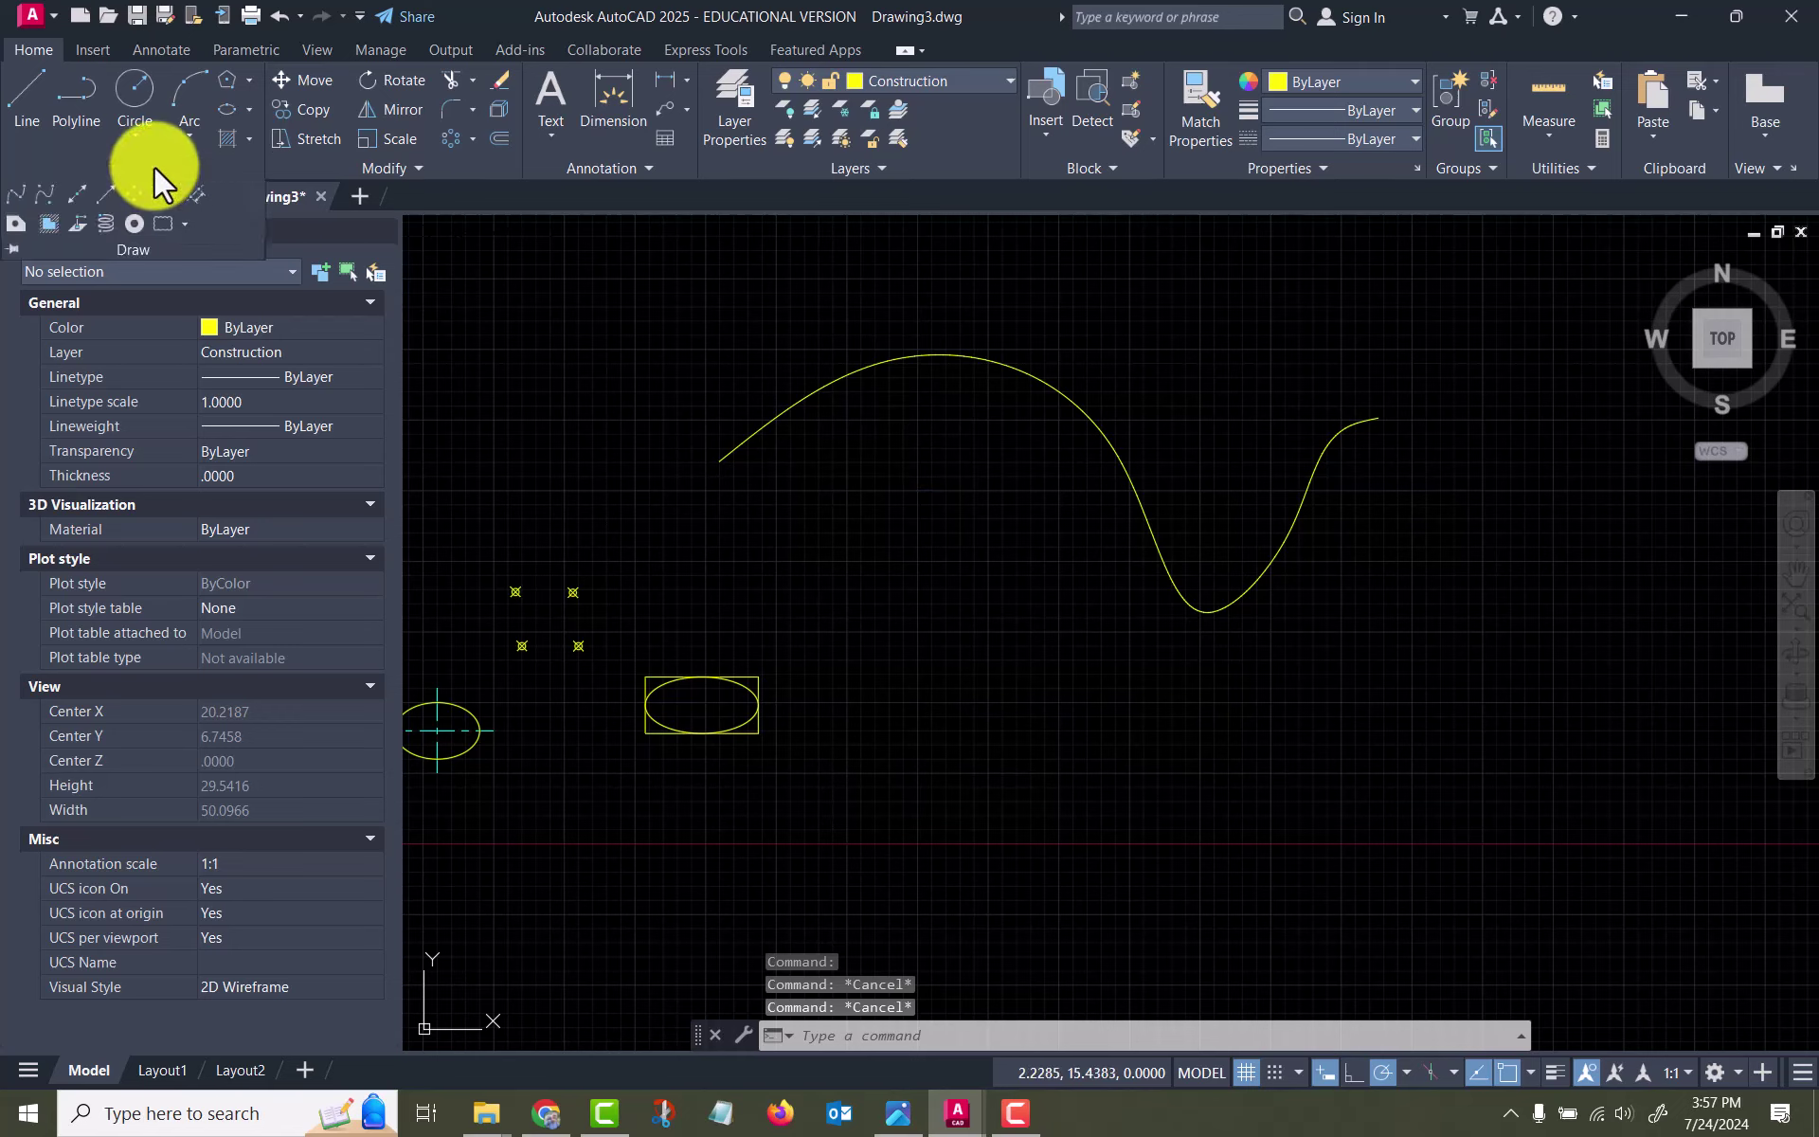
left_click(52, 199)
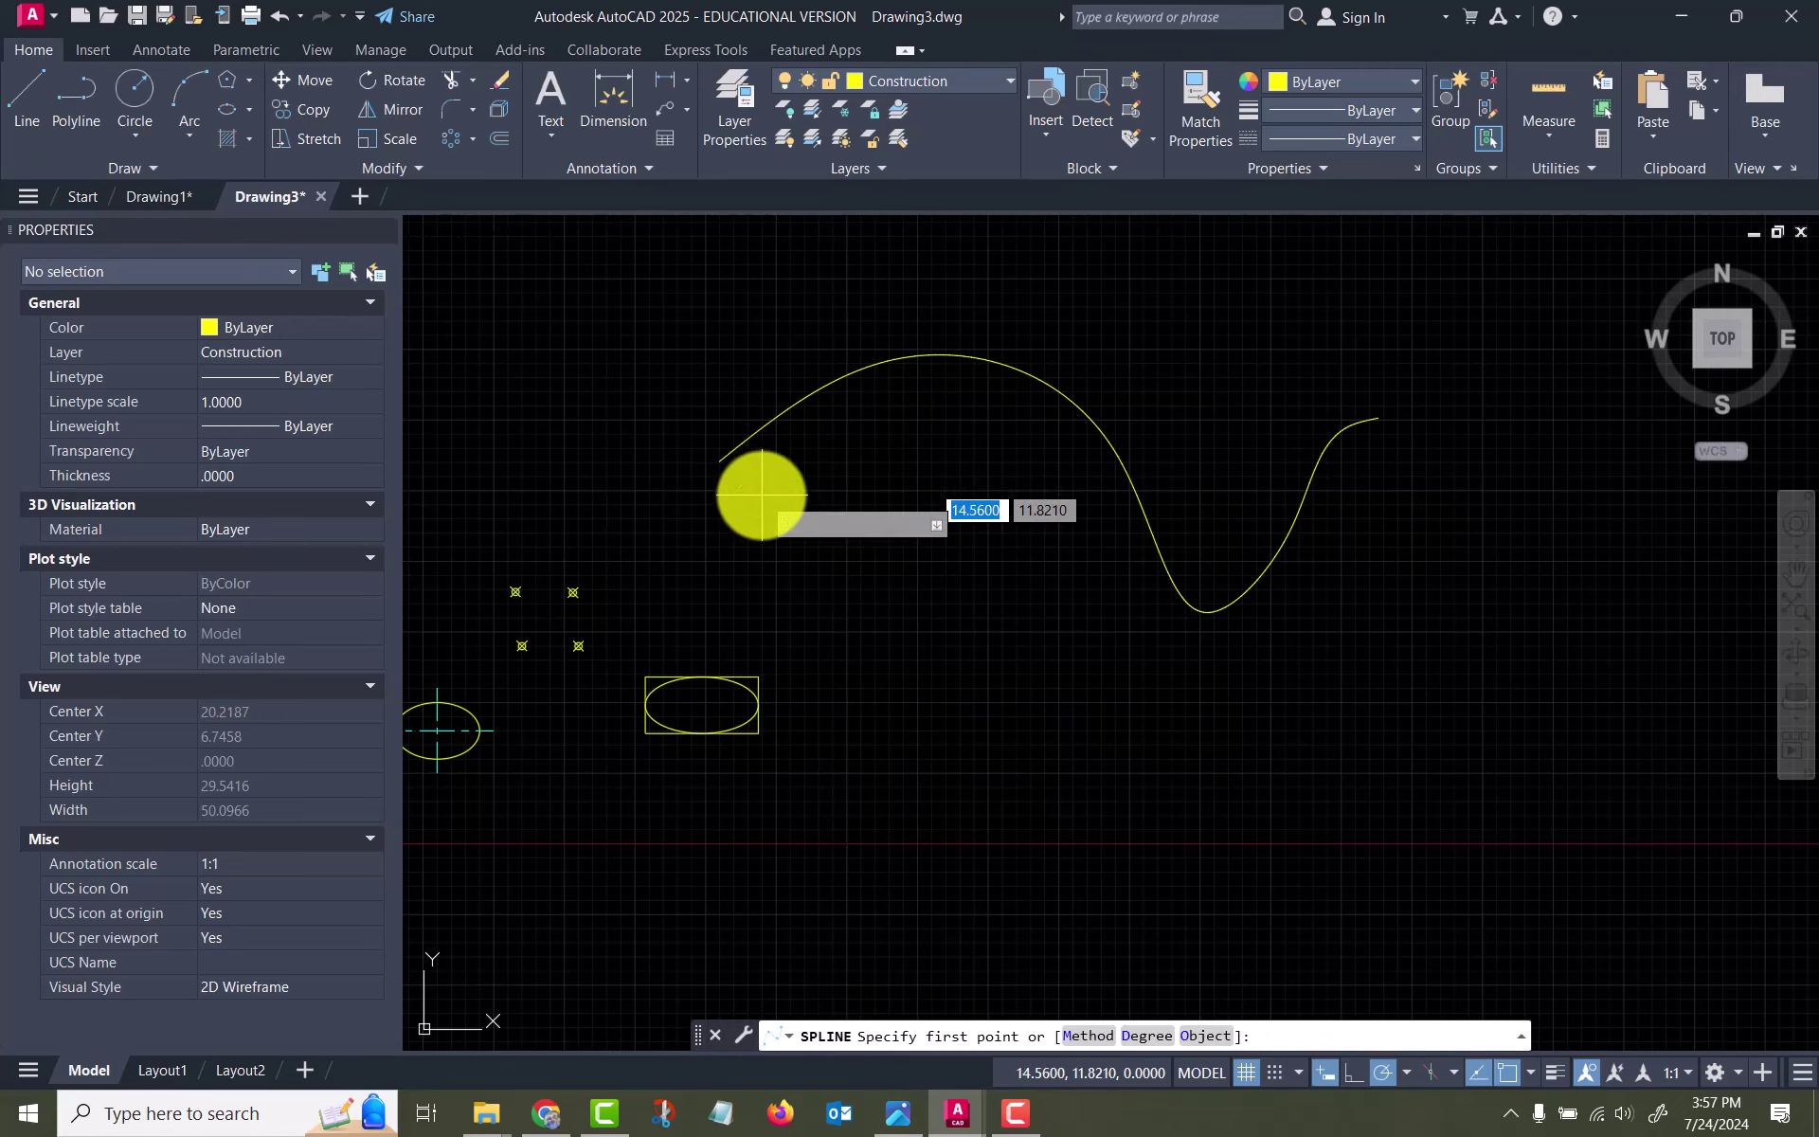
left_click(856, 645)
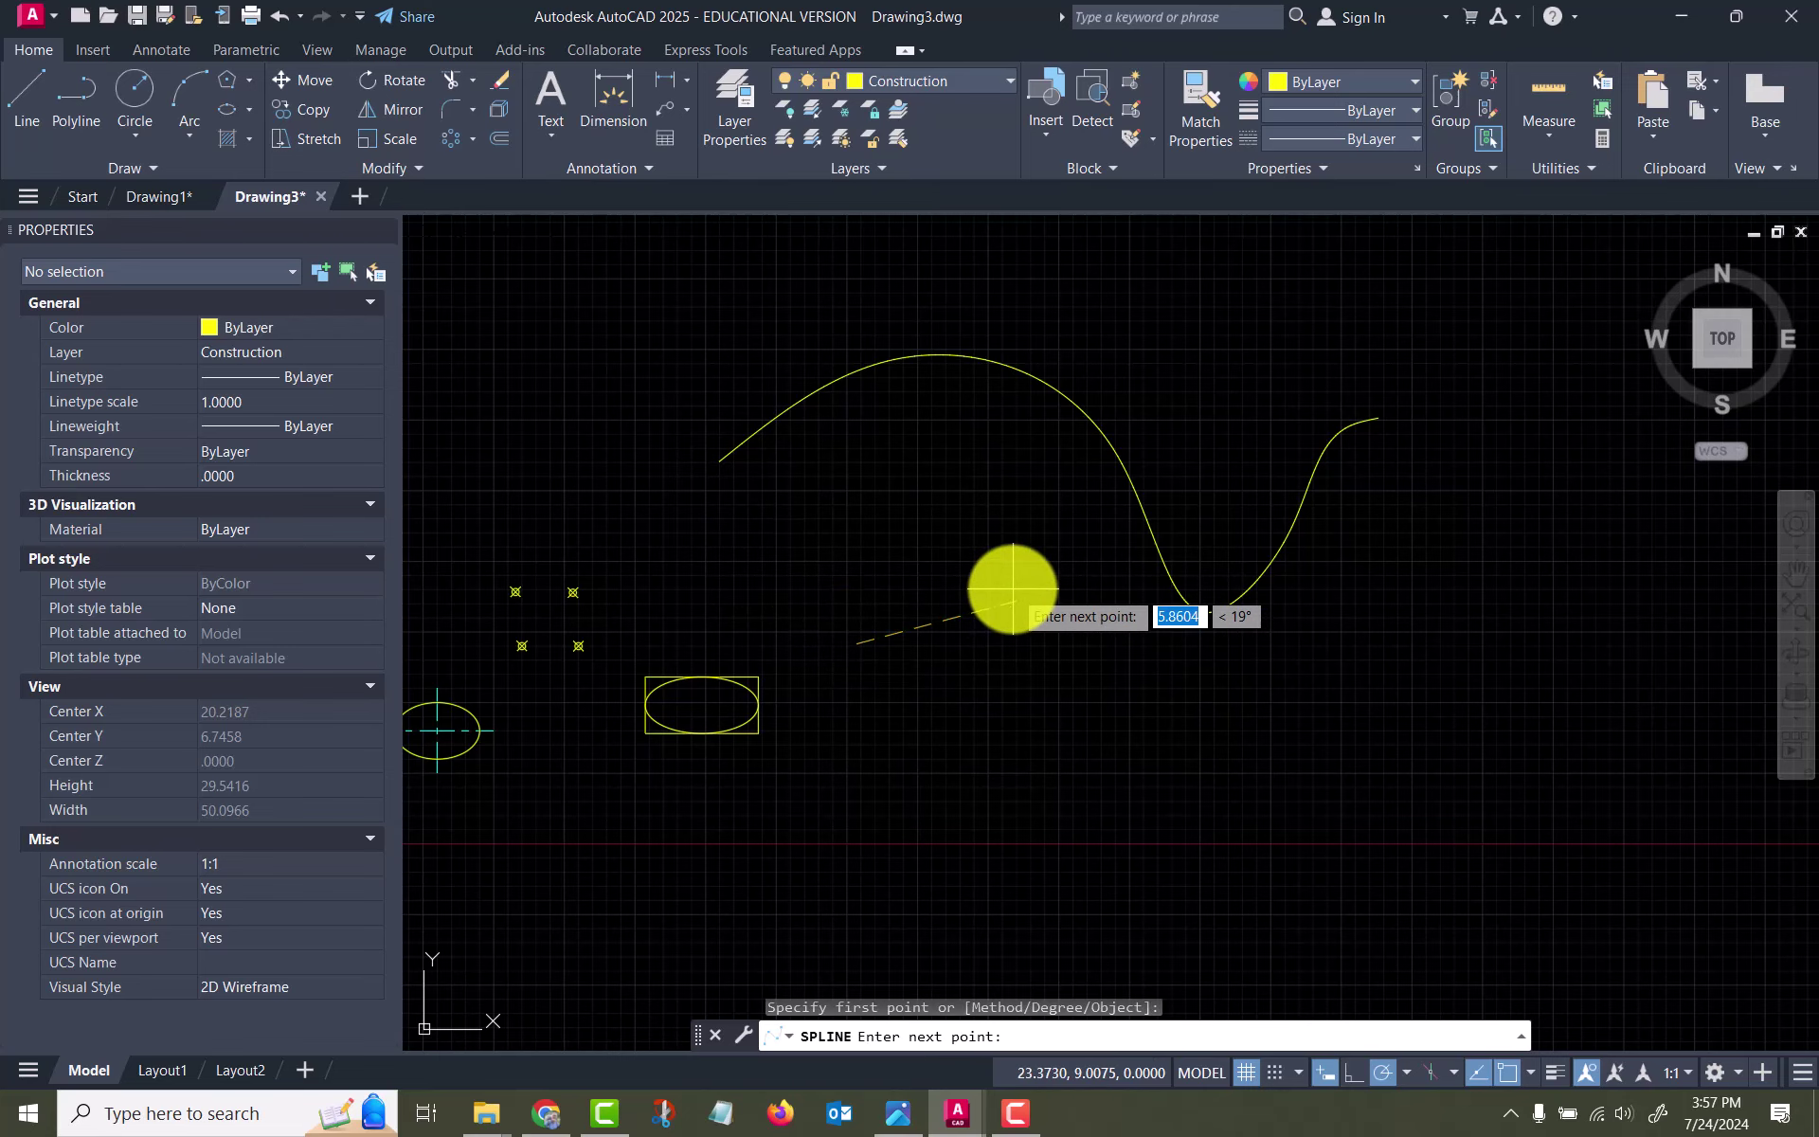
left_click(1012, 589)
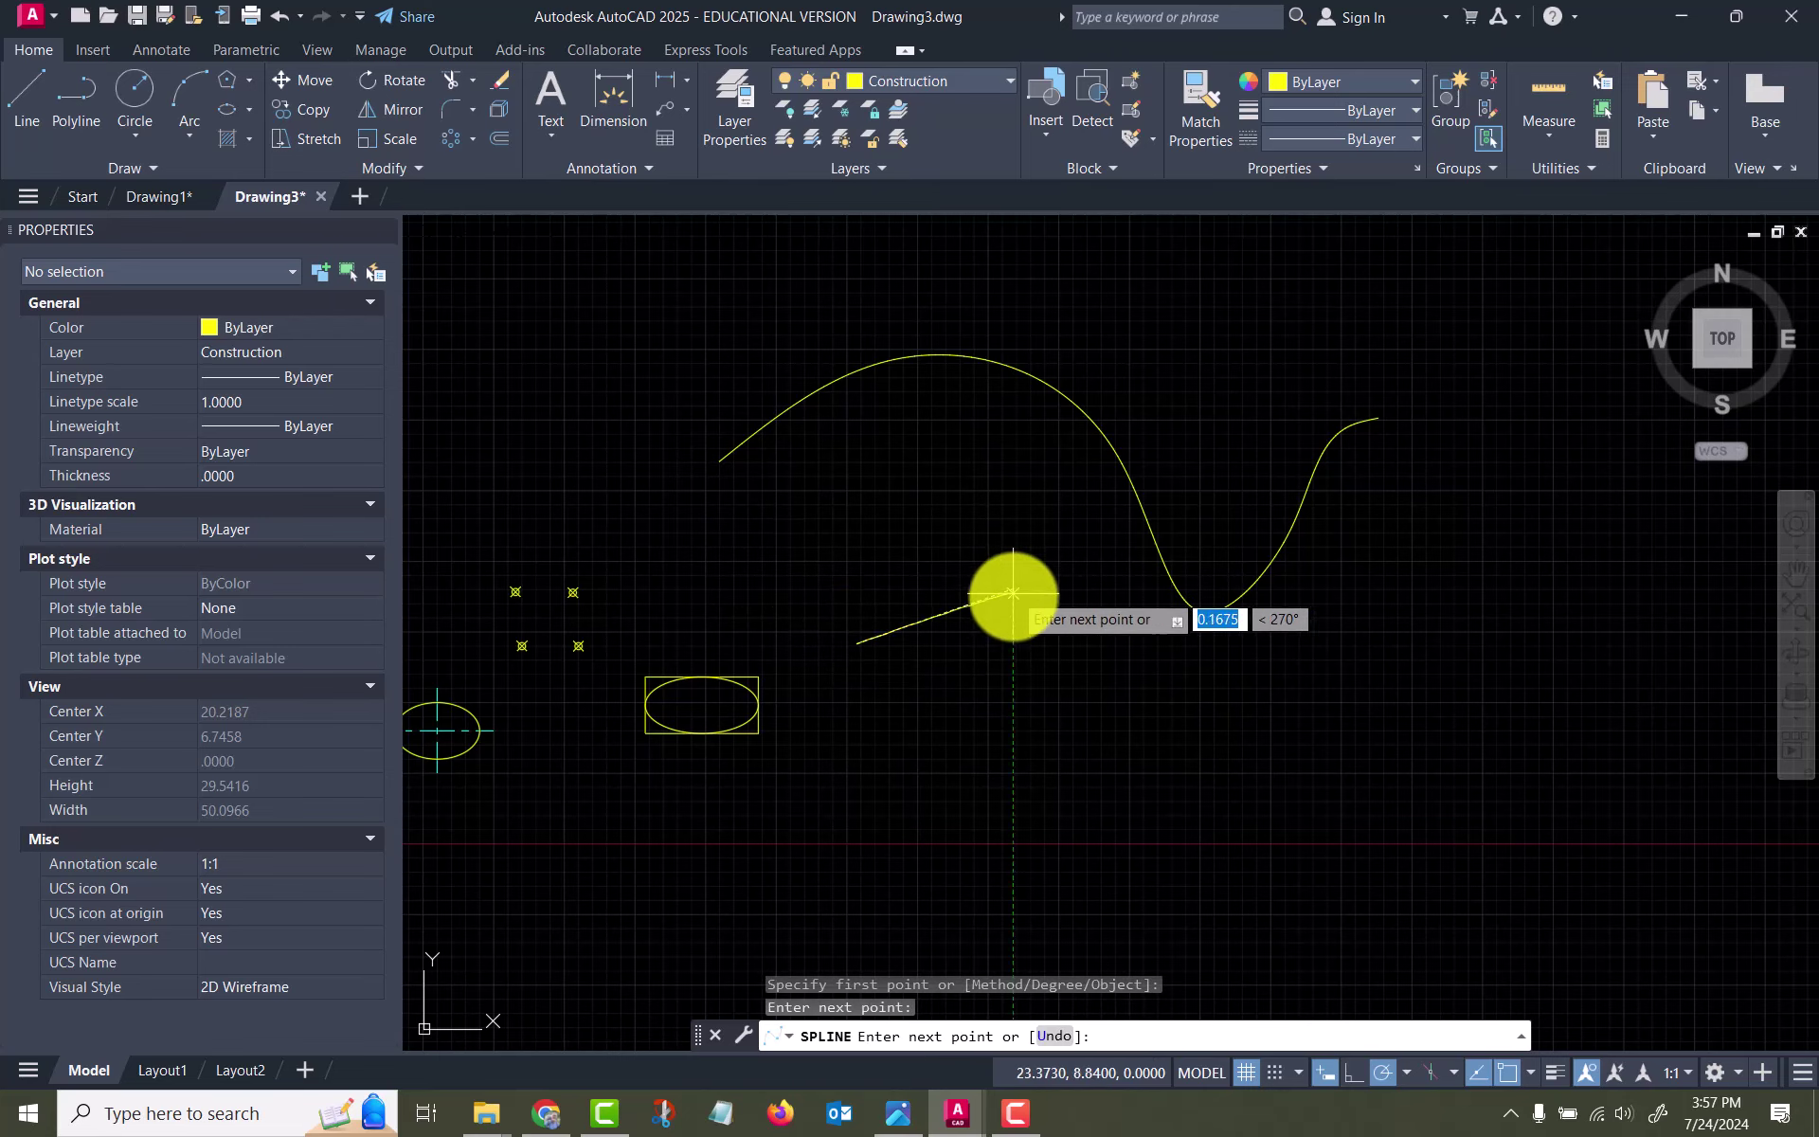
left_click(1085, 784)
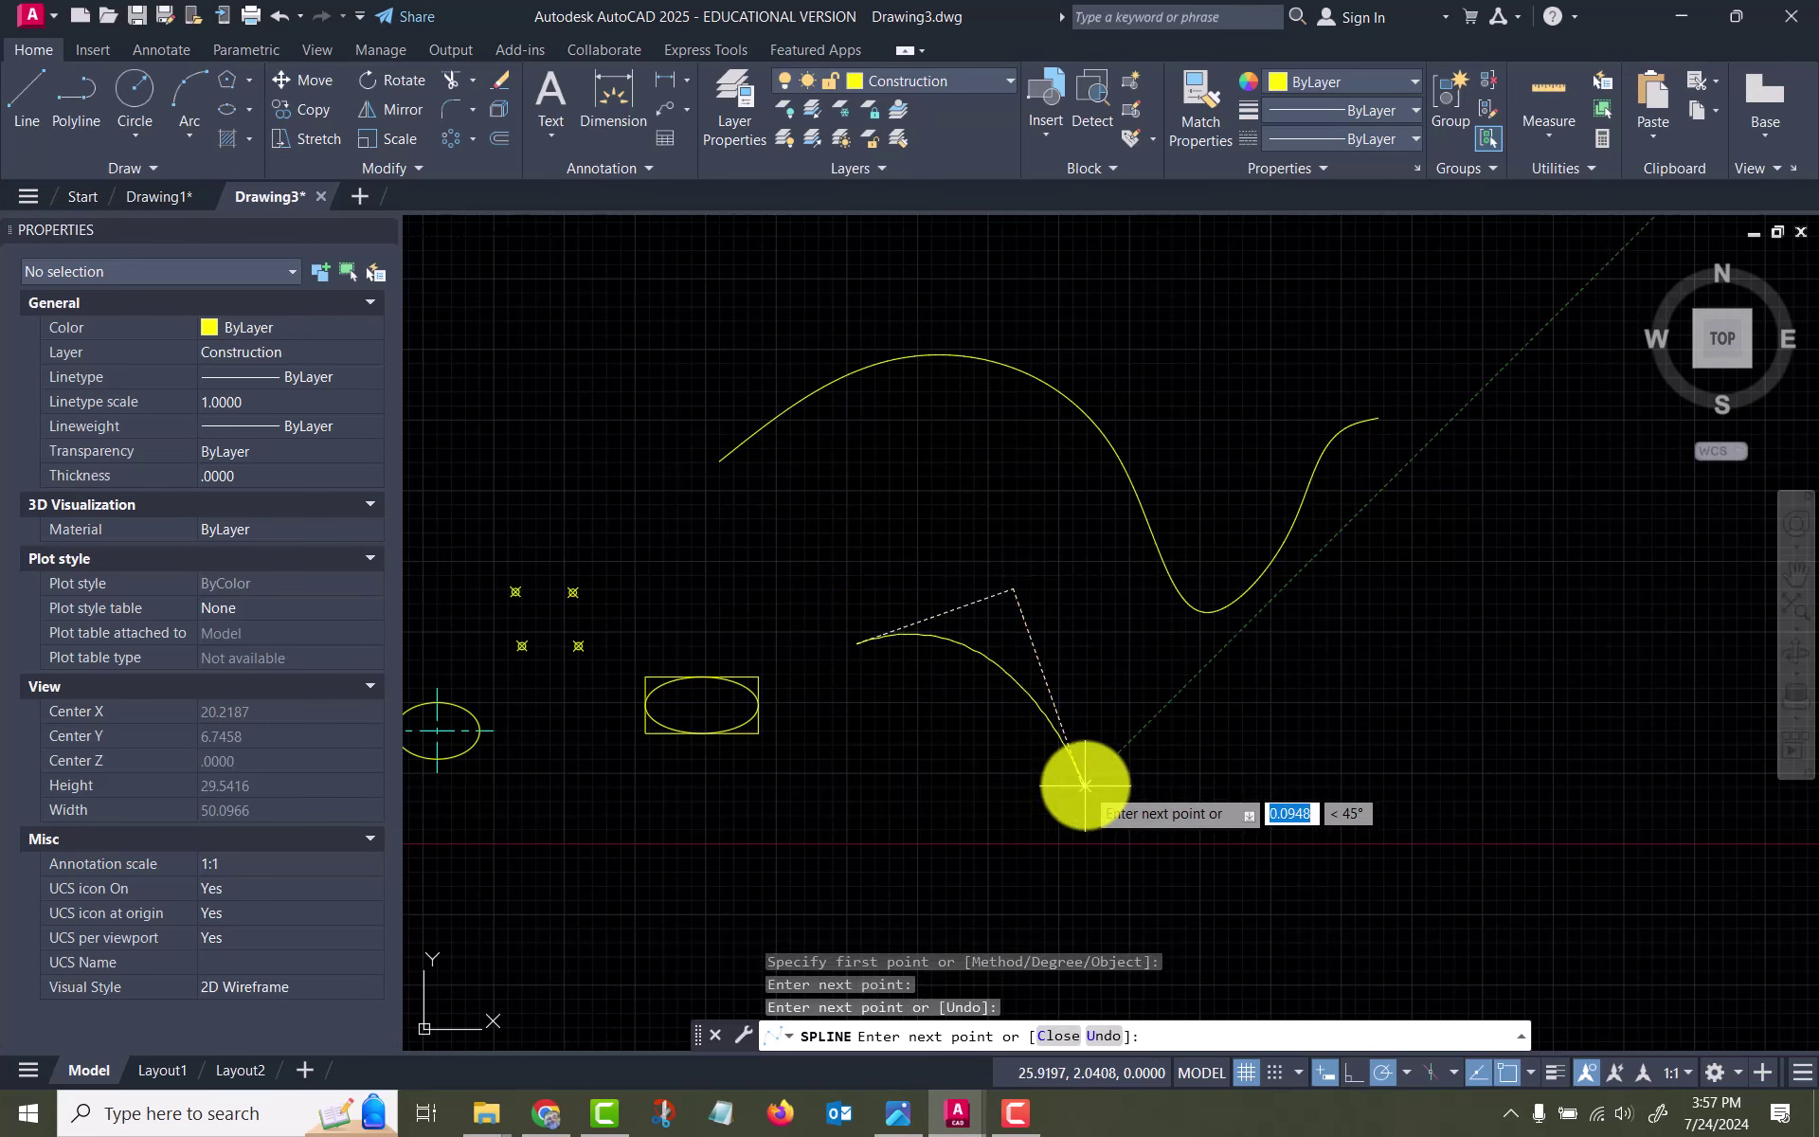
left_click(1178, 732)
left_click(1243, 624)
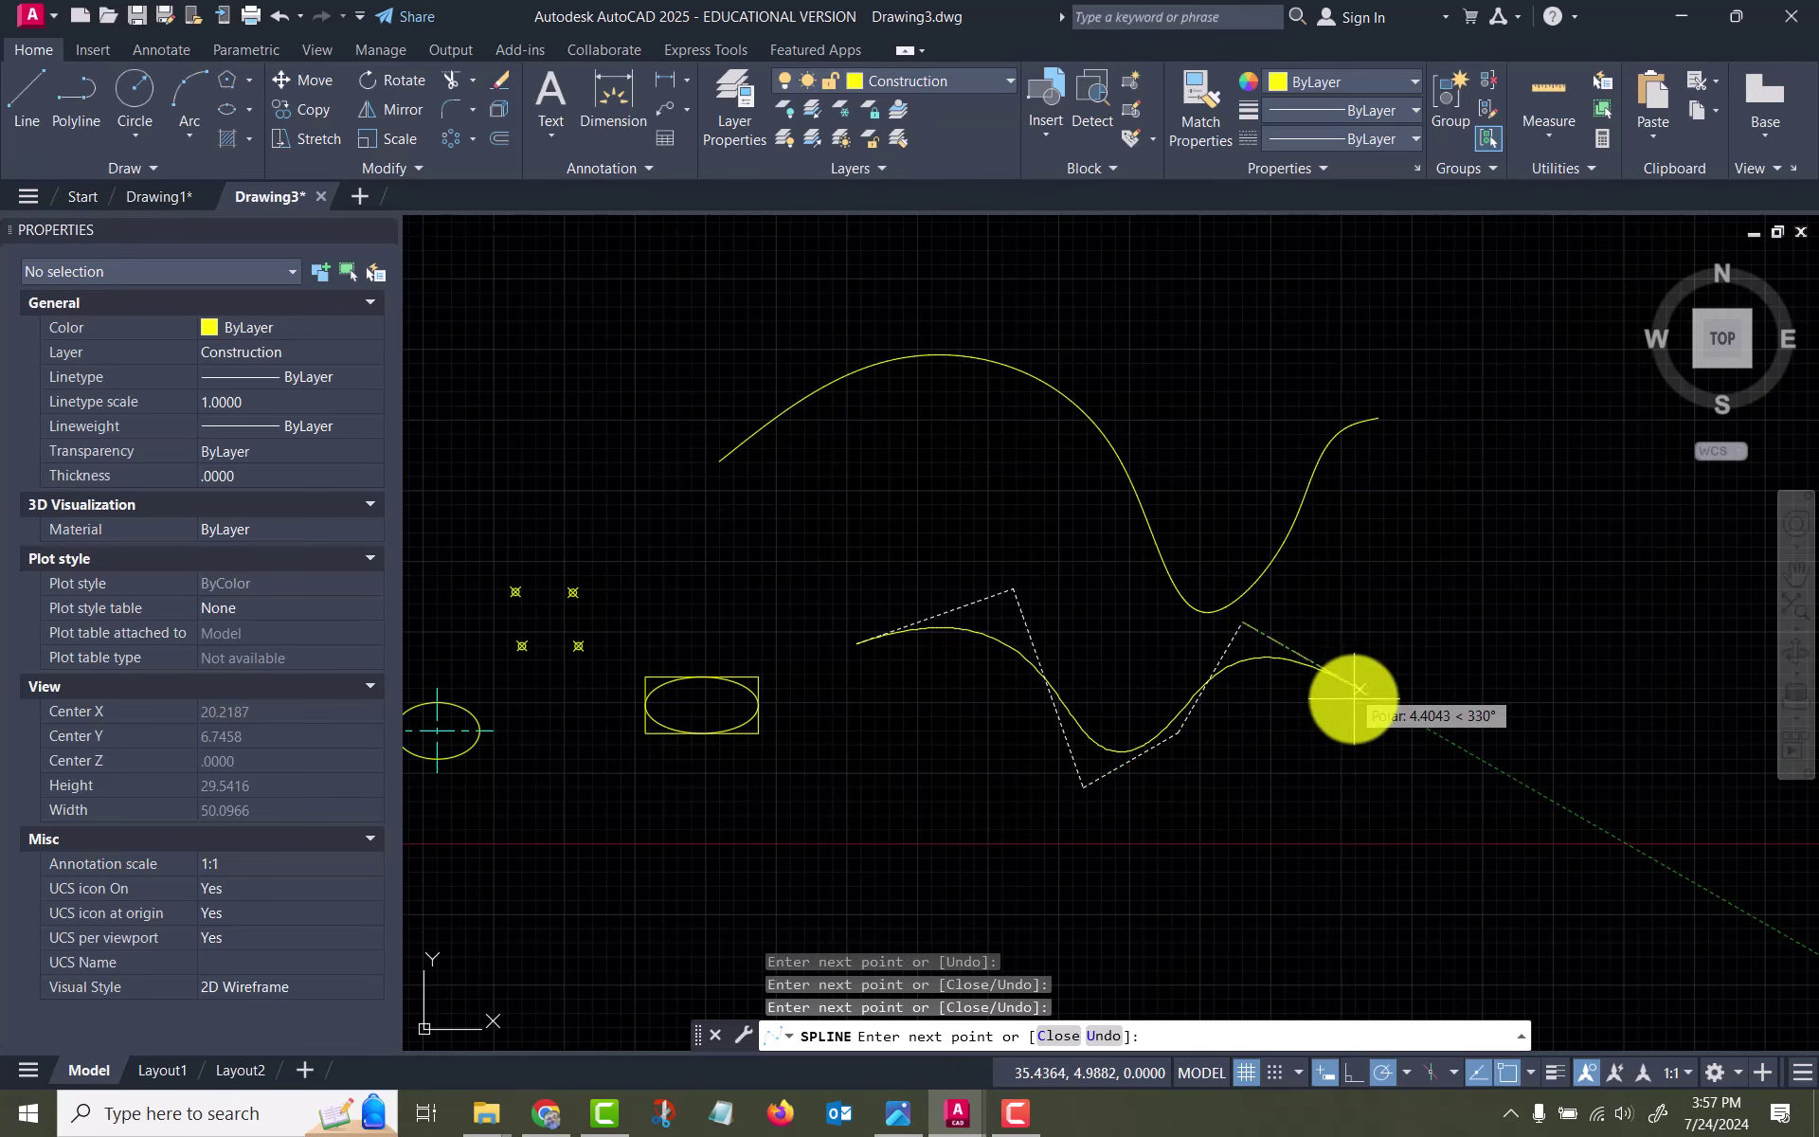
left_click(1360, 741)
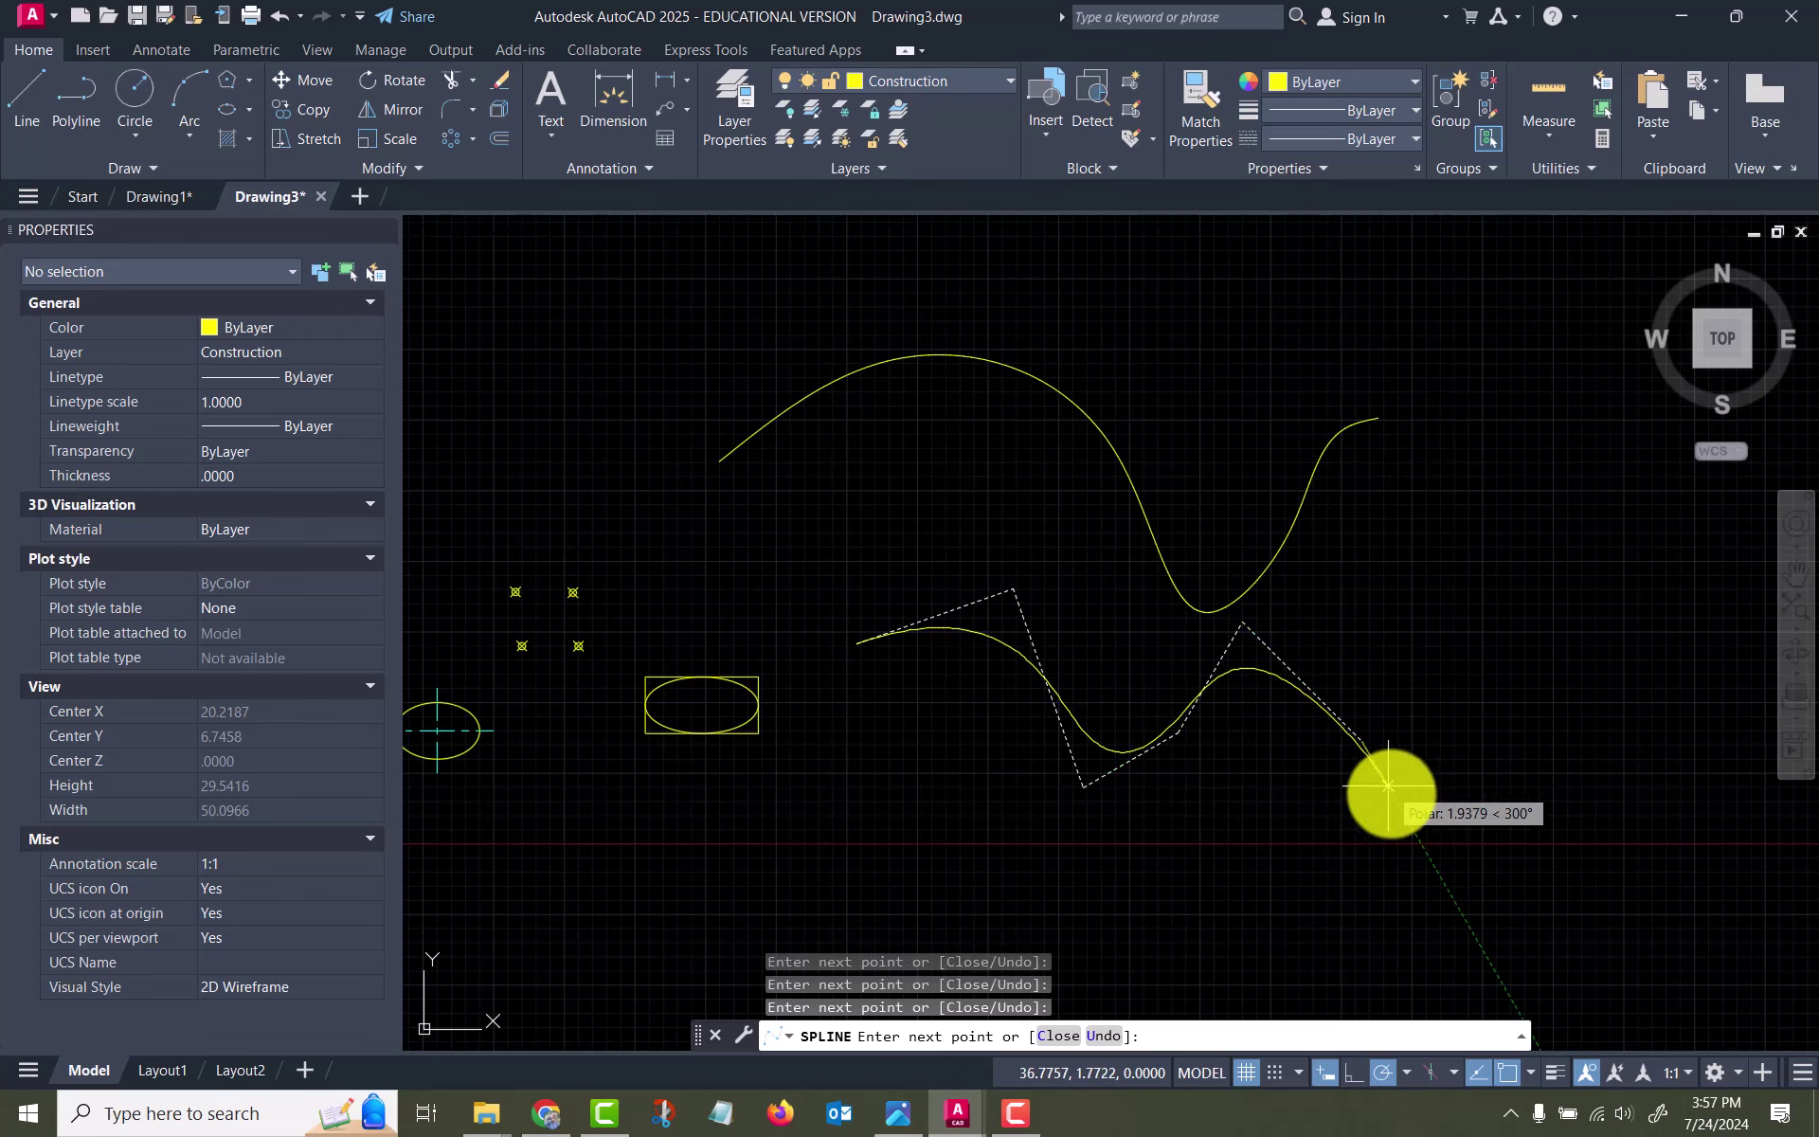
right_click(1391, 842)
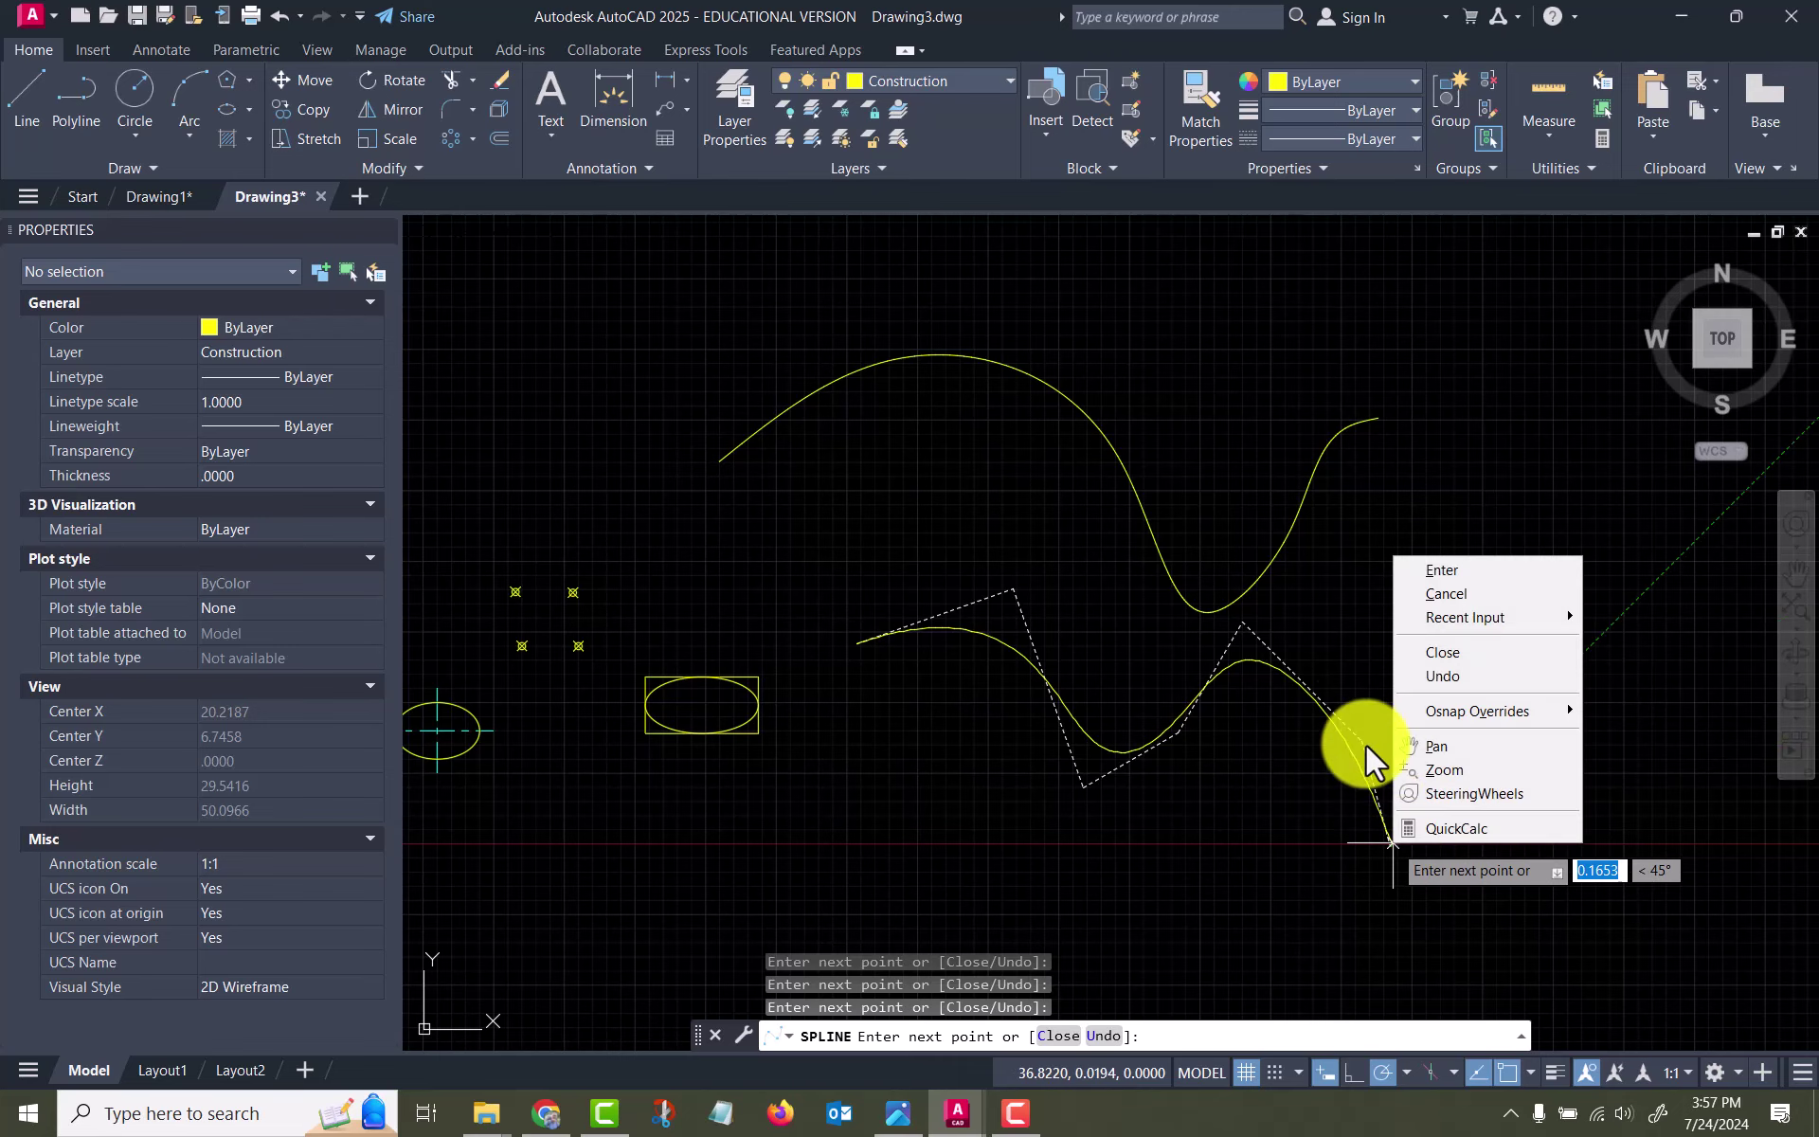
left_click(1459, 563)
left_click(1307, 699)
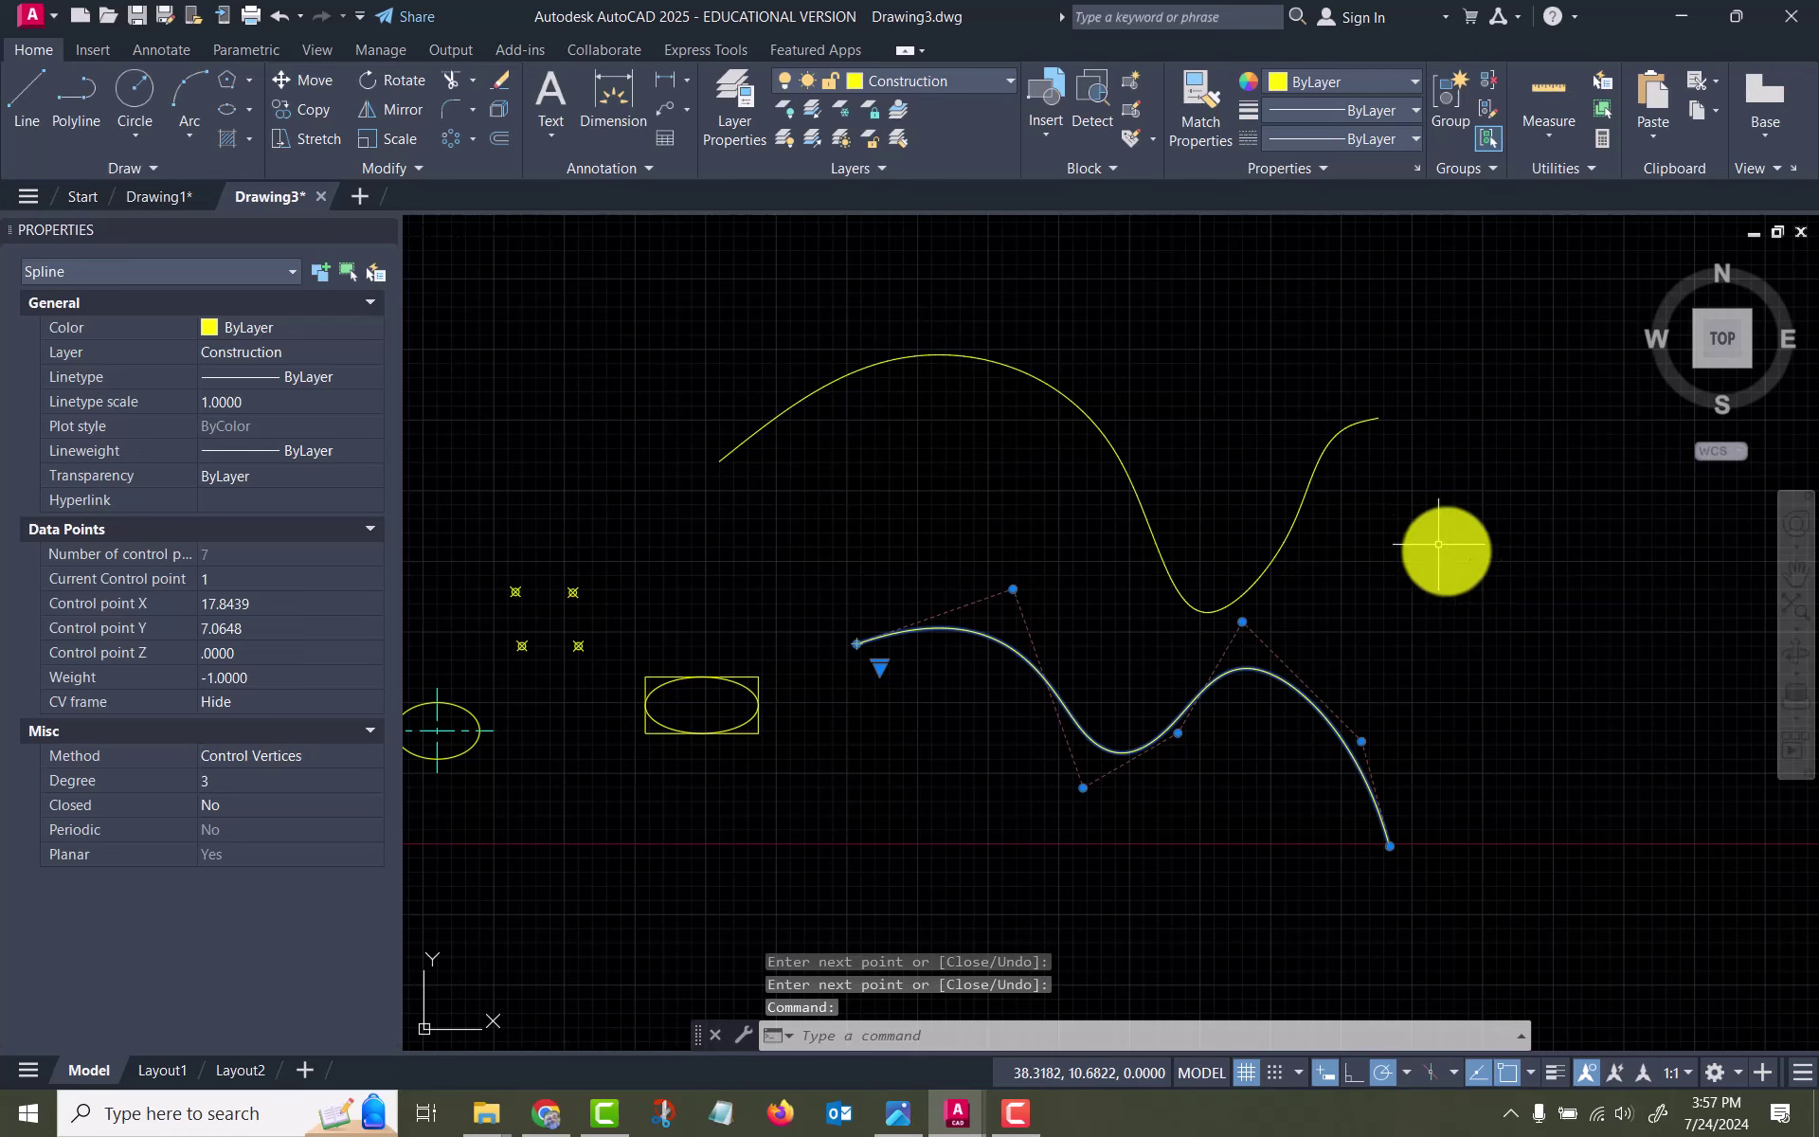
Drag the lower spline's second control vertex upward so its first hump bulges higher
left_click(1013, 588)
left_click(1013, 519)
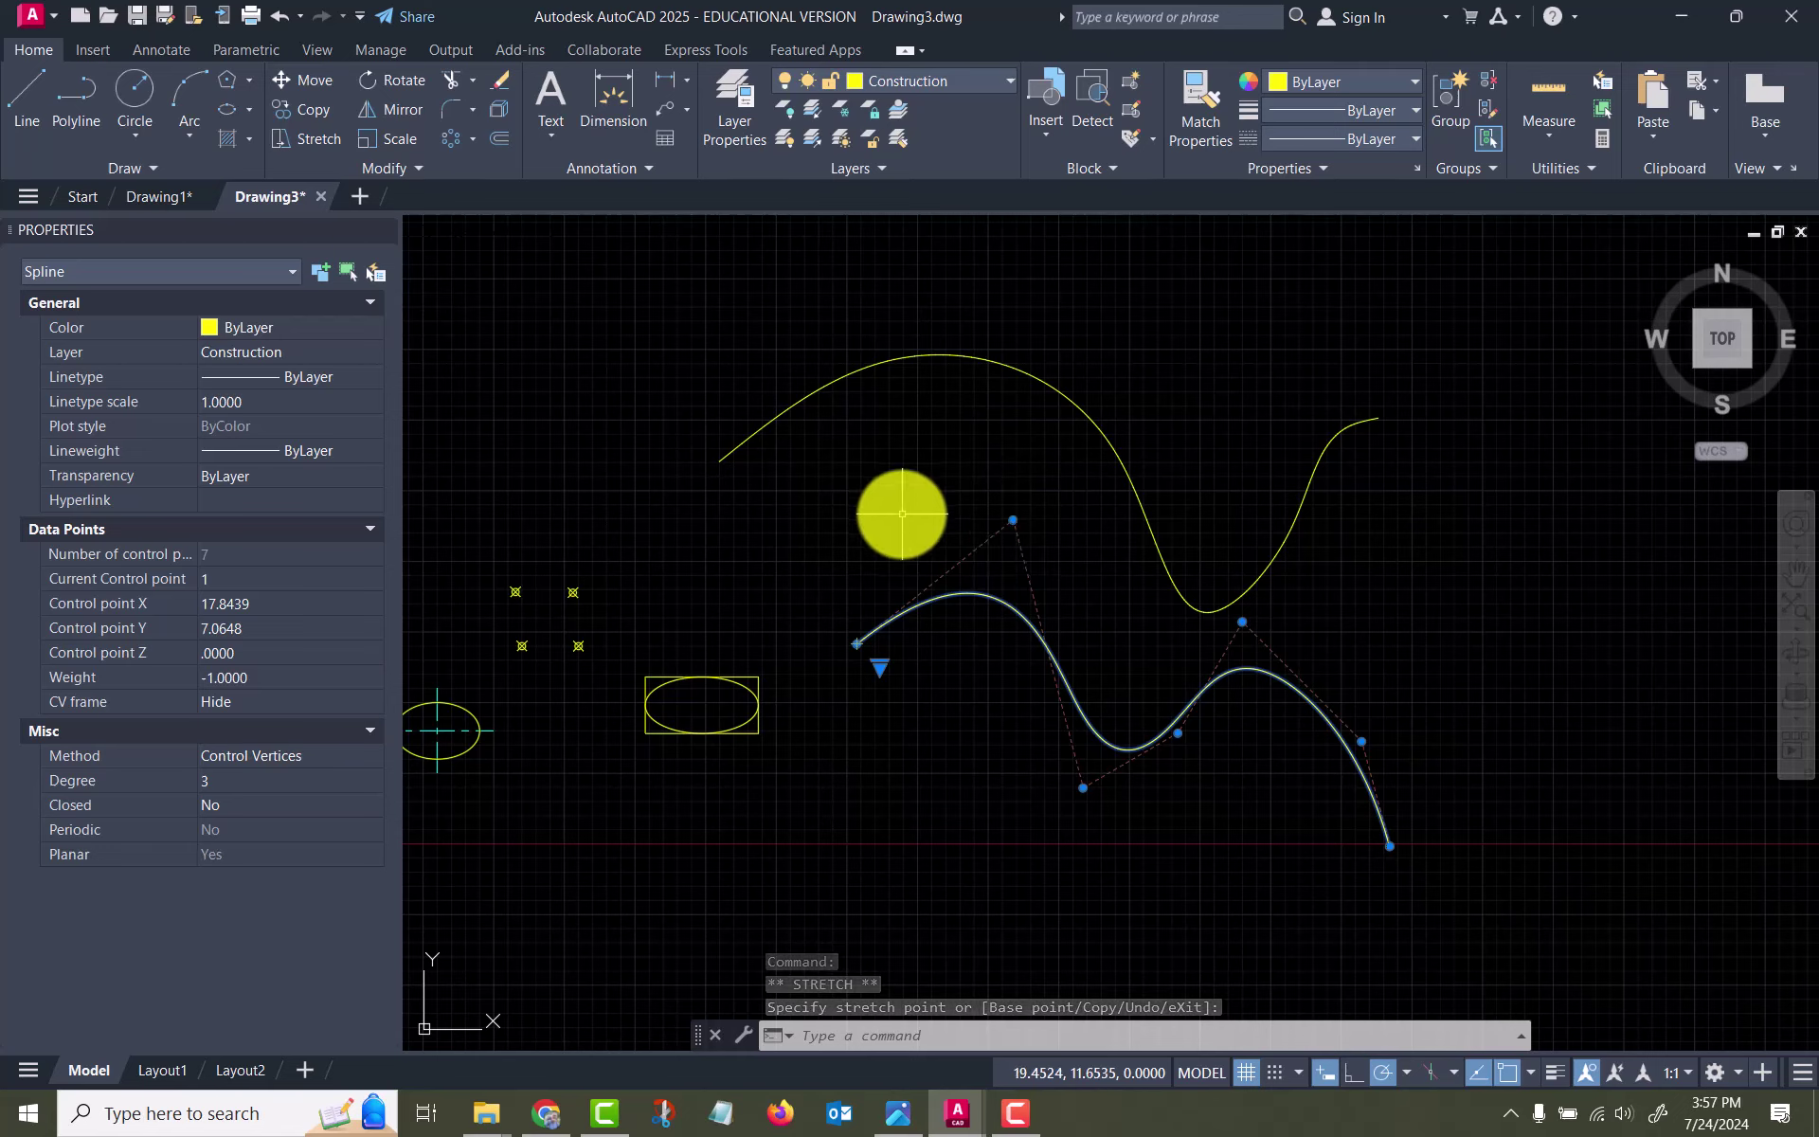
key("Escape")
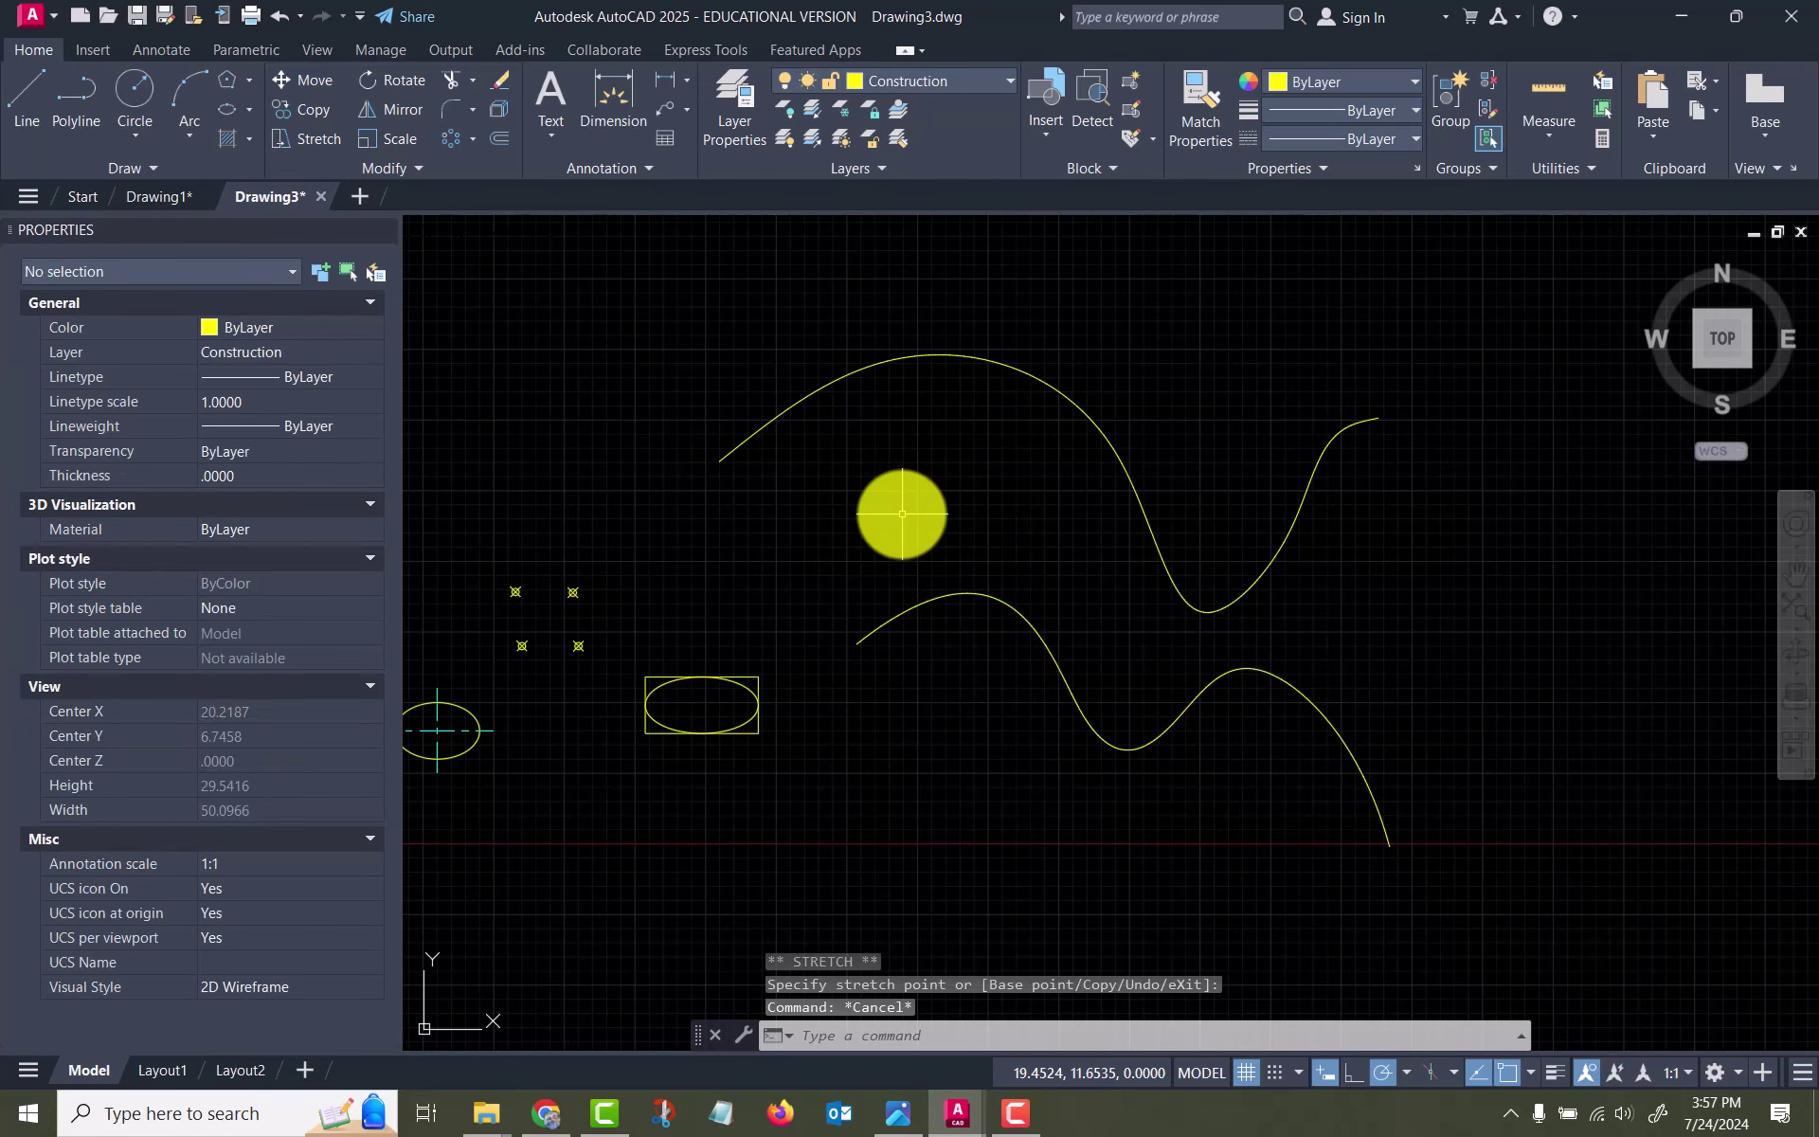
Select each spline in turn to compare control-vertex and fit-point grips
left_click(947, 591)
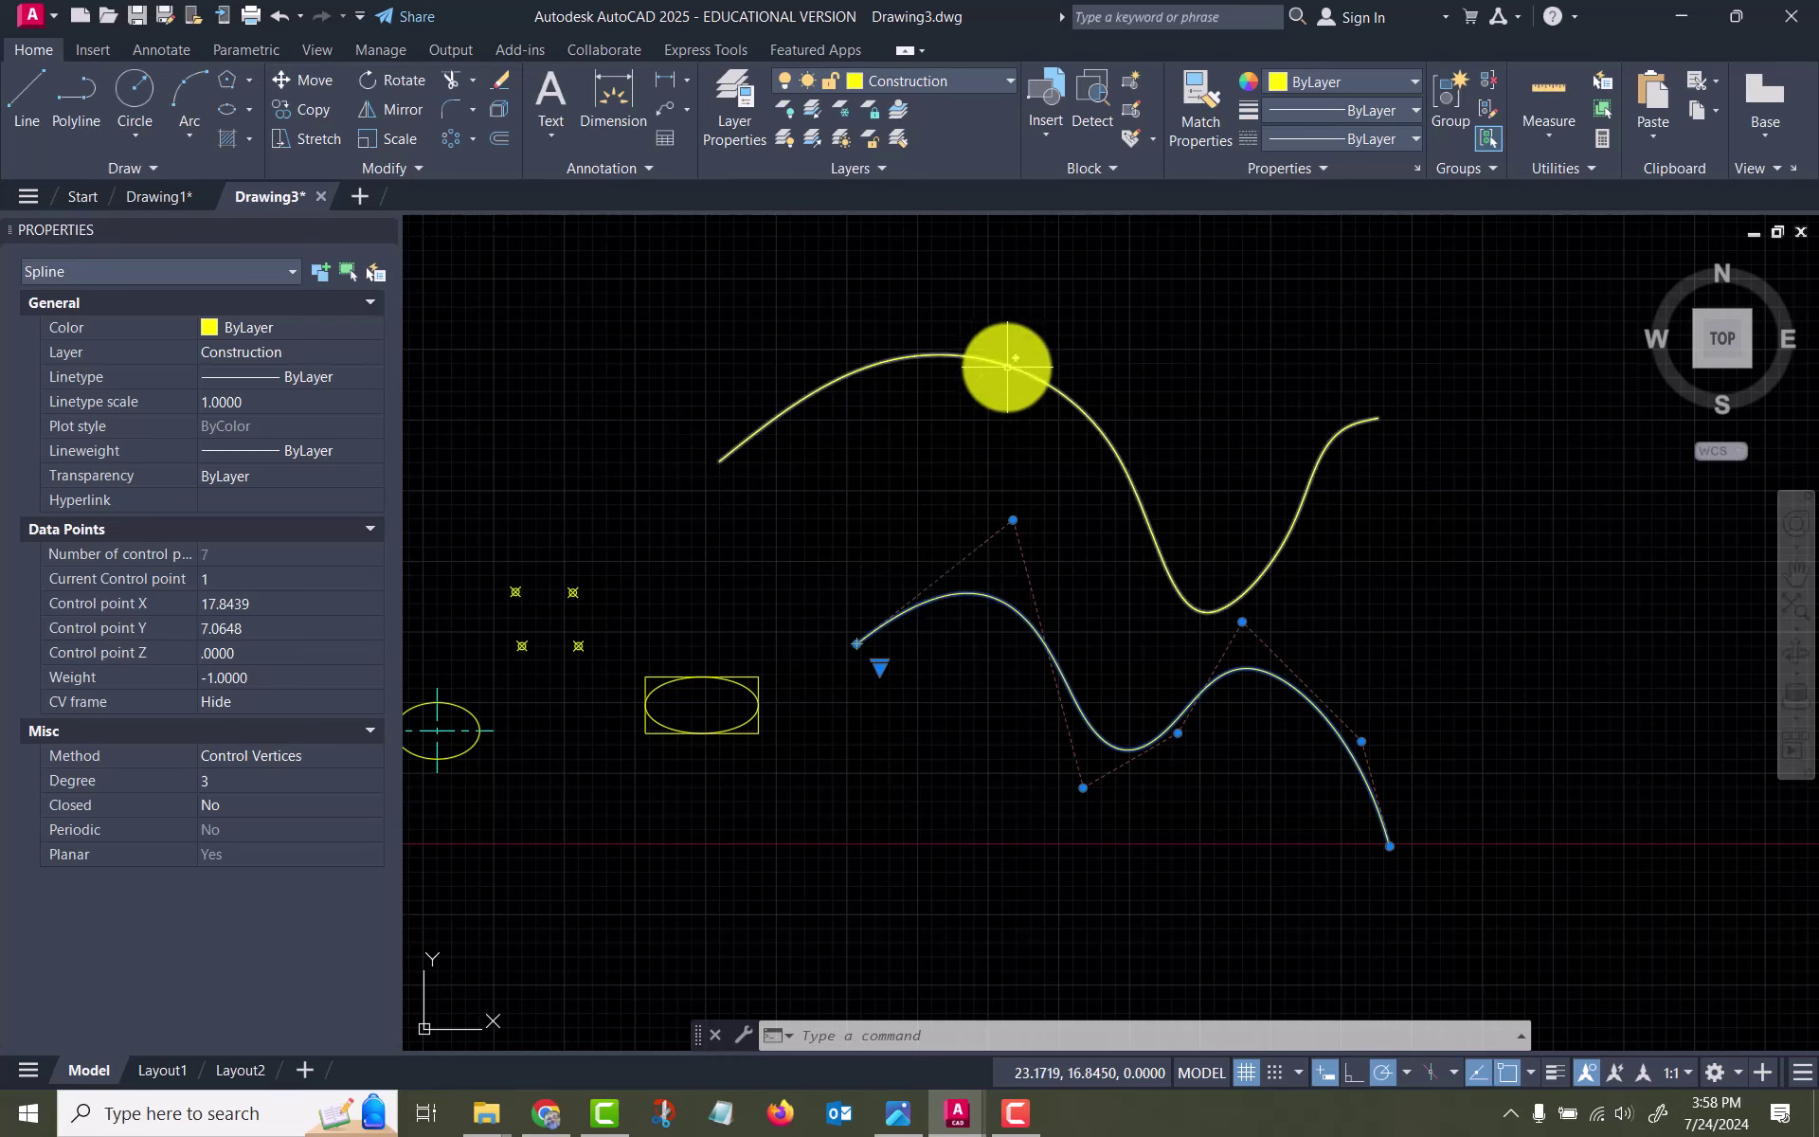
key("Escape")
left_click(1006, 367)
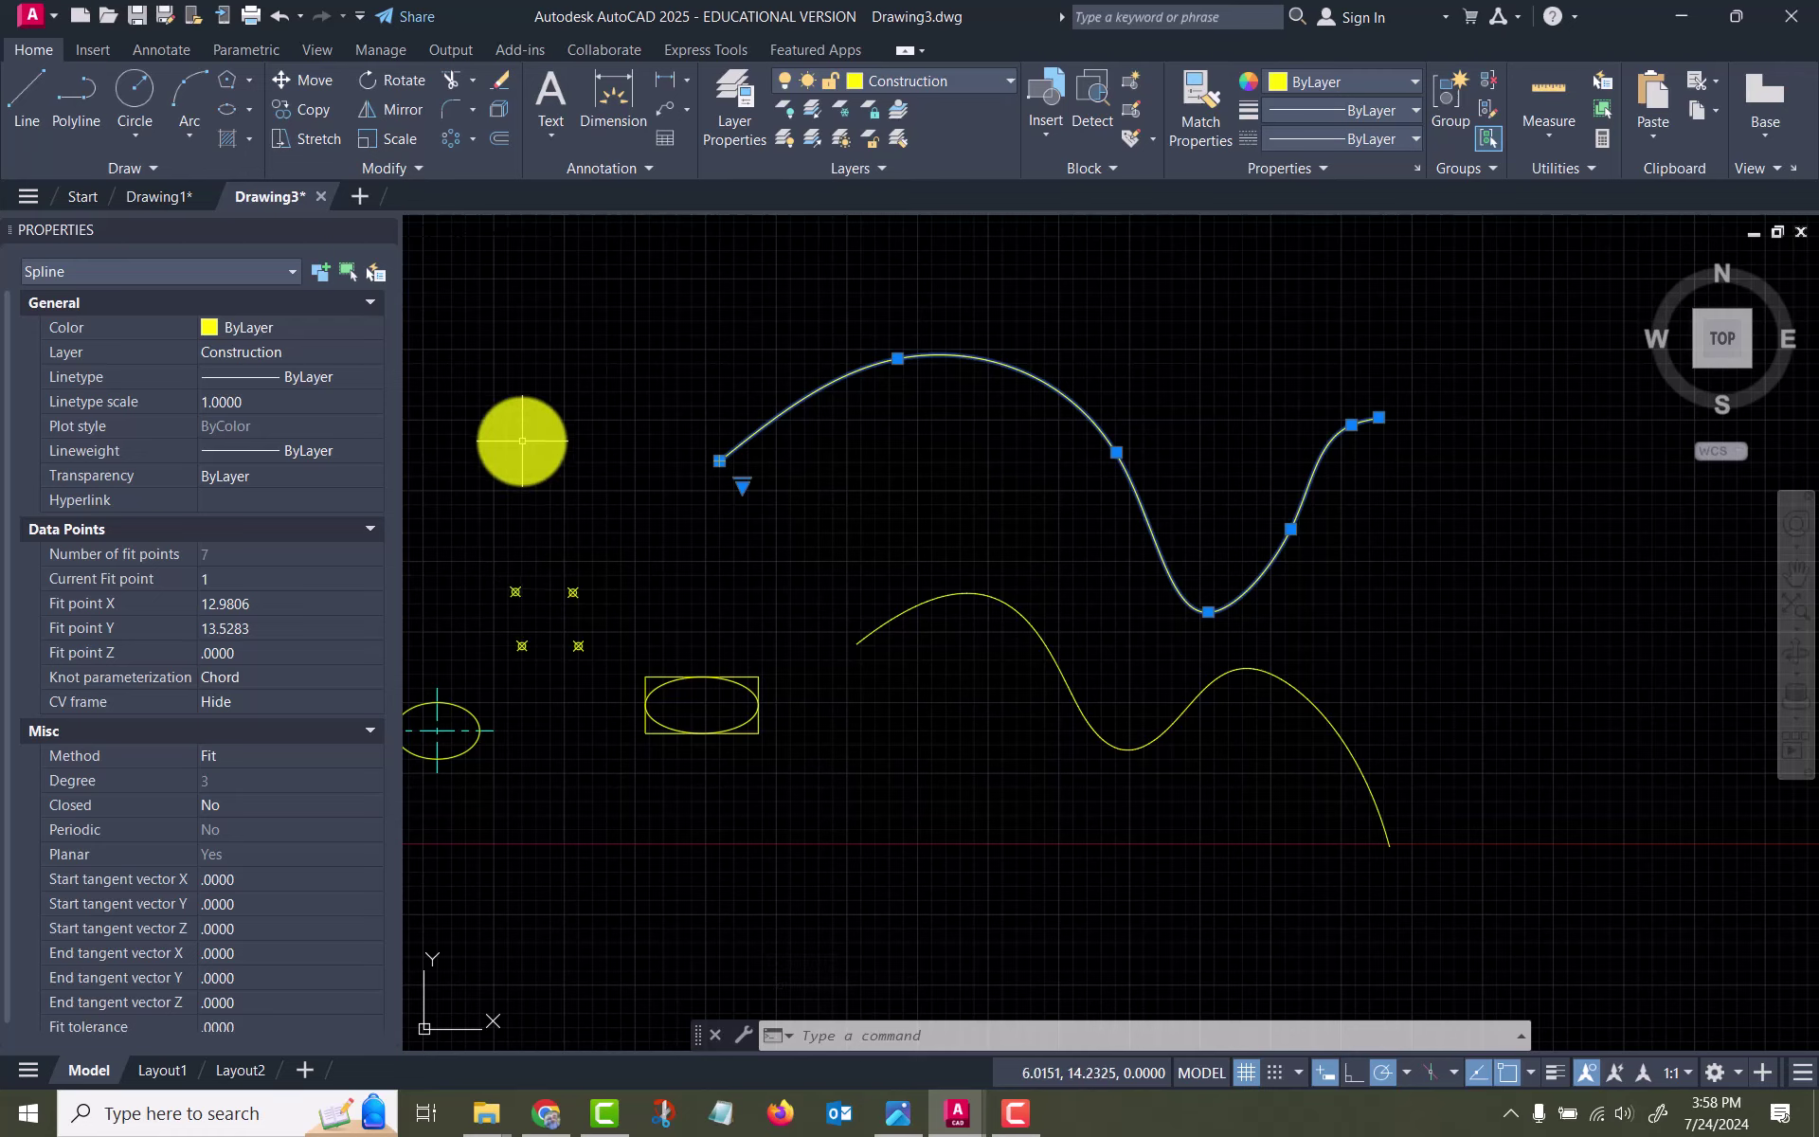
key("Escape")
left_click(1037, 629)
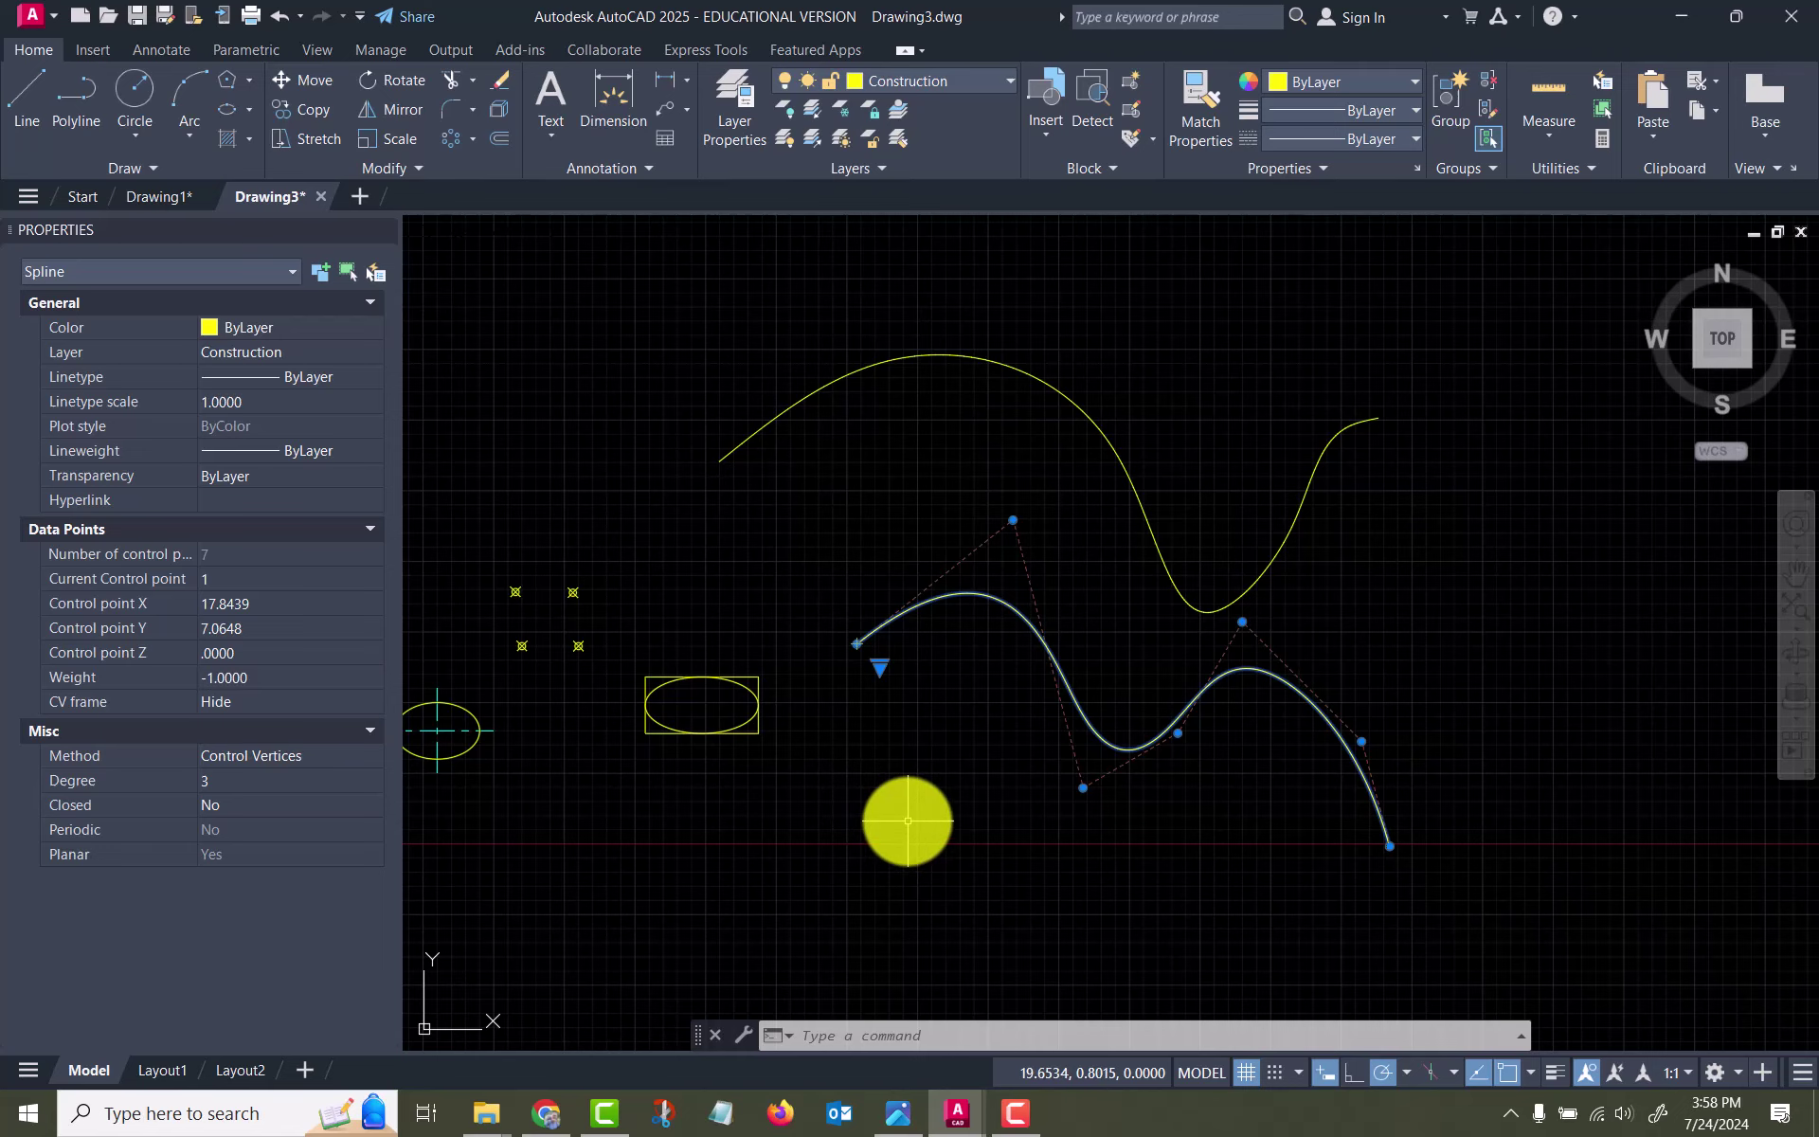
key("Escape")
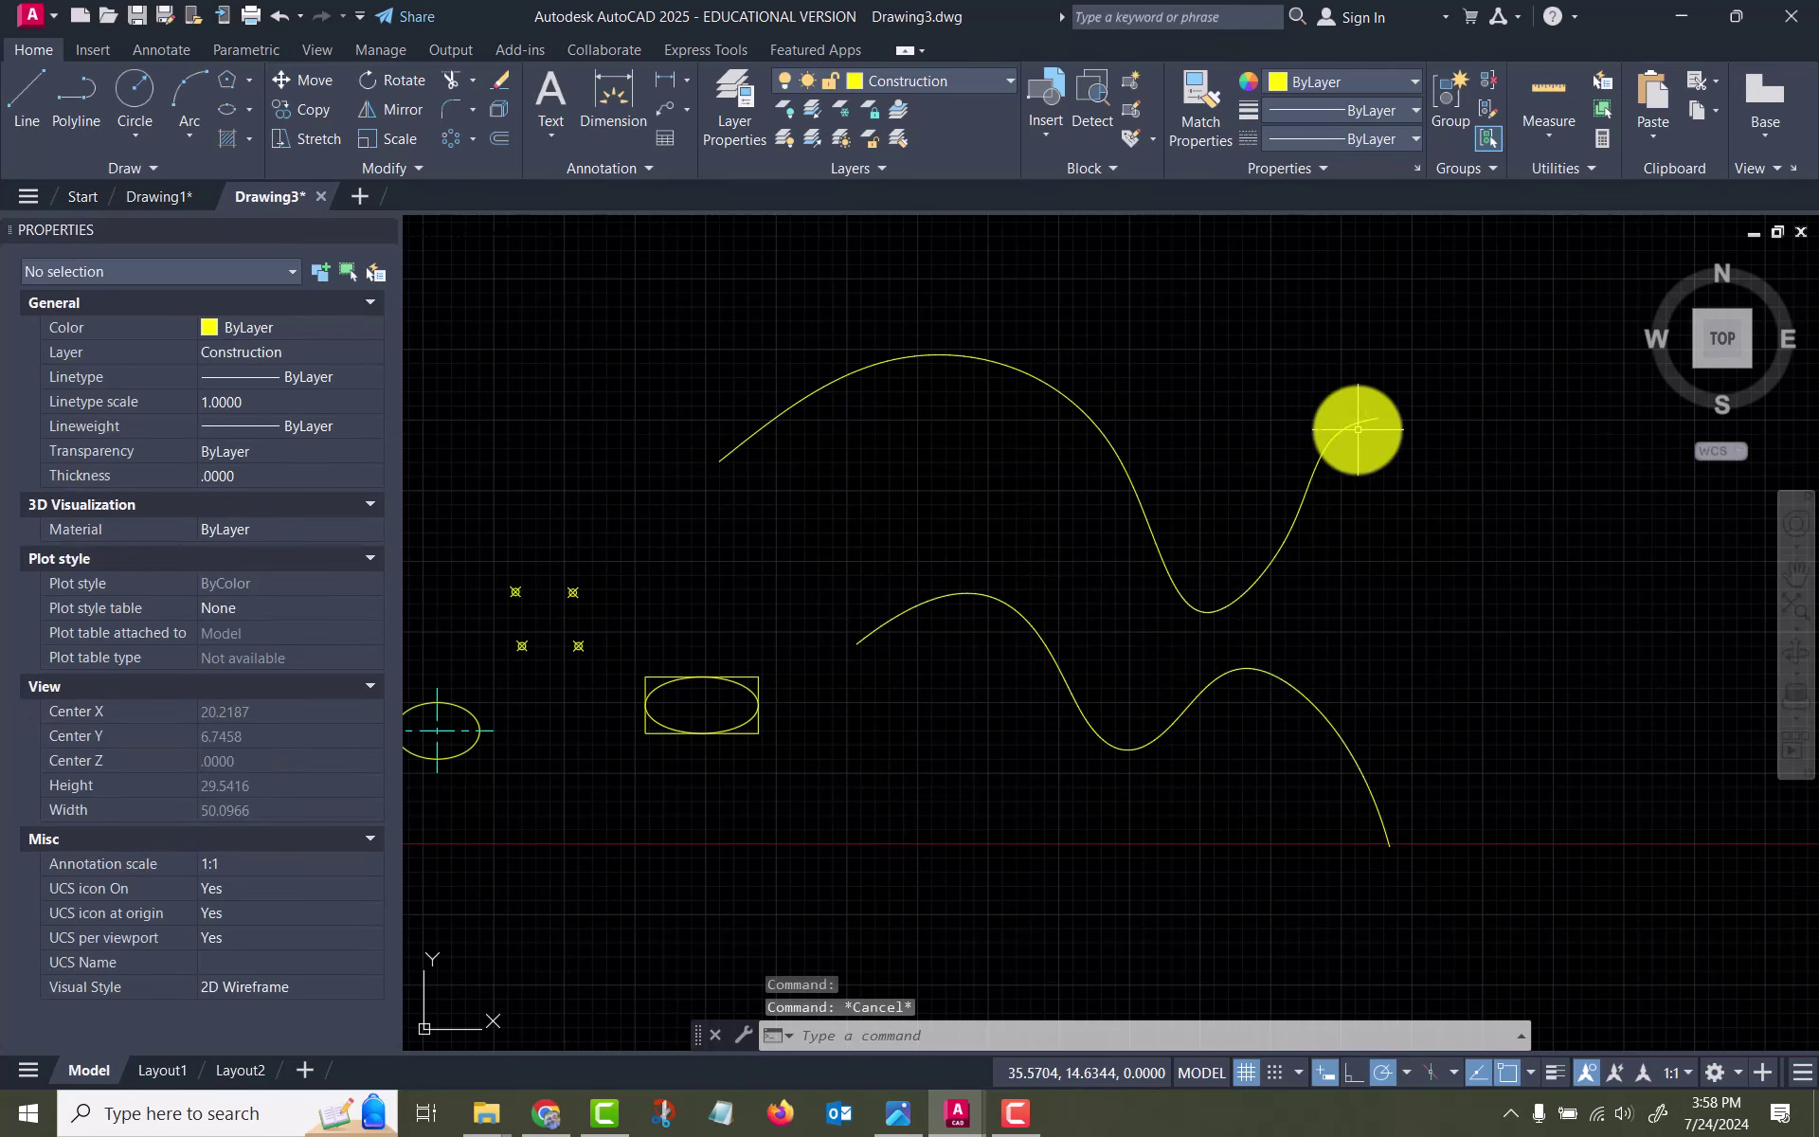